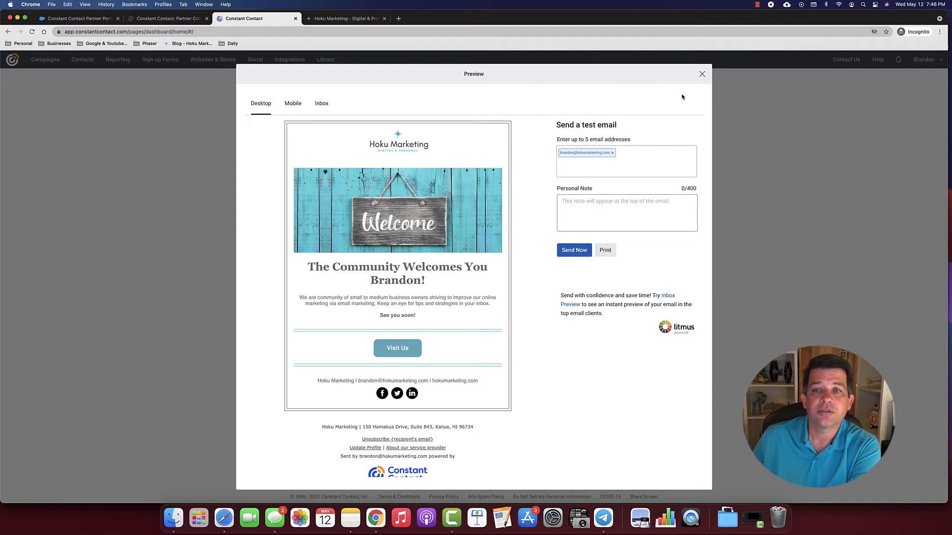
- Close the earlier welcome email's preview to return to the dashboard
click(702, 75)
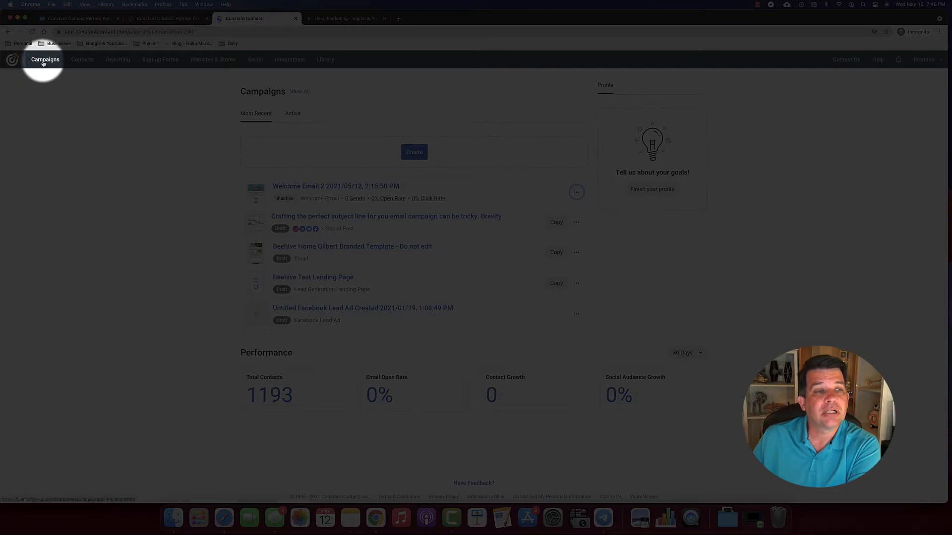
- Go to the Campaigns list and start creating a new campaign
click(44, 61)
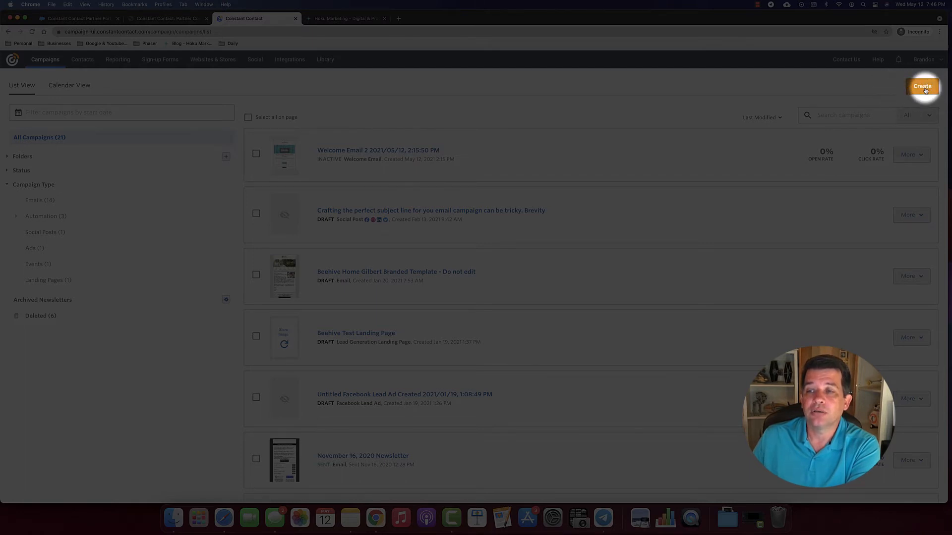
click(925, 89)
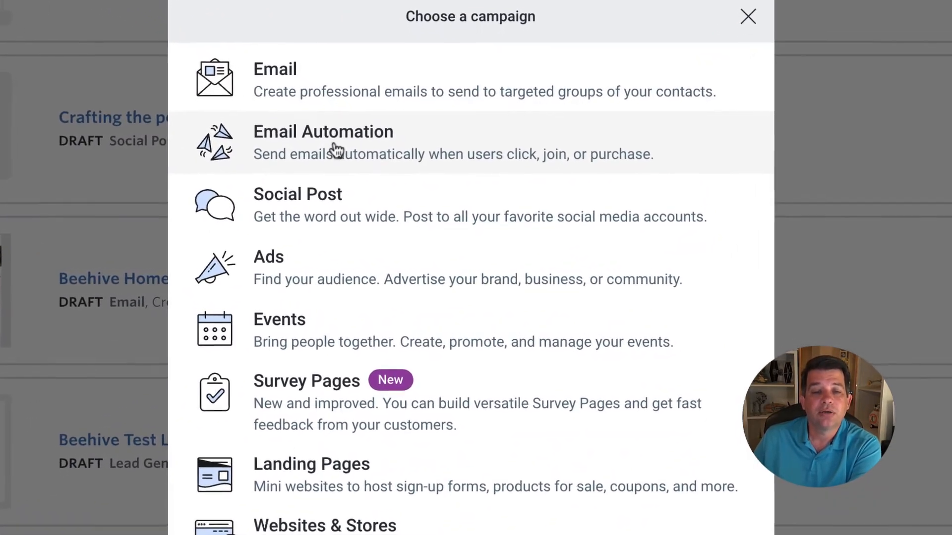
- Choose the Email Automation campaign type and its Welcome Email Templates
click(337, 149)
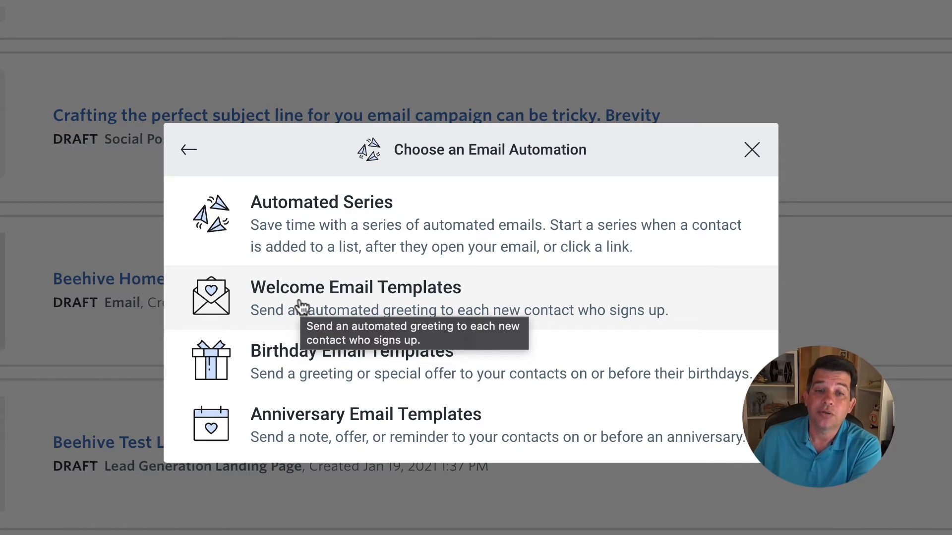
click(355, 301)
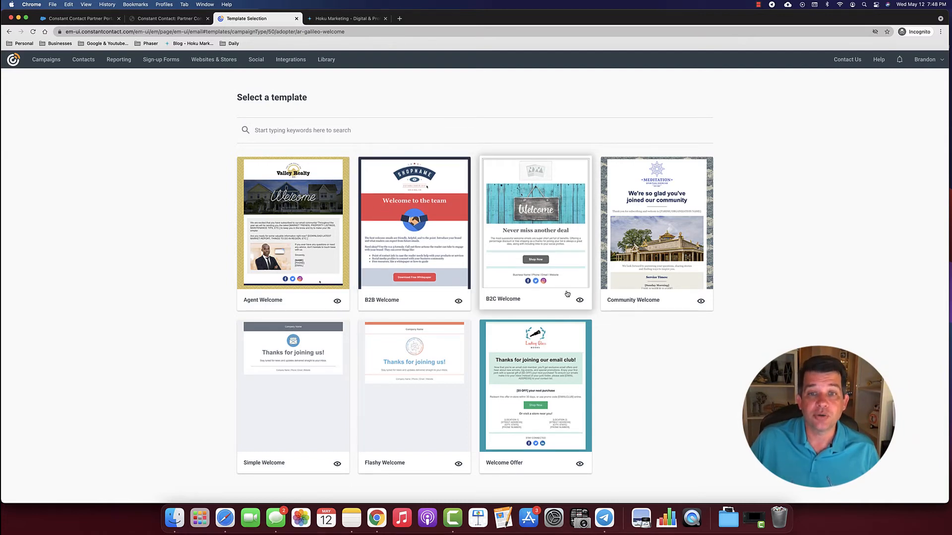
- Preview the B2C Welcome template on mobile and desktop, then start an email from it
click(580, 301)
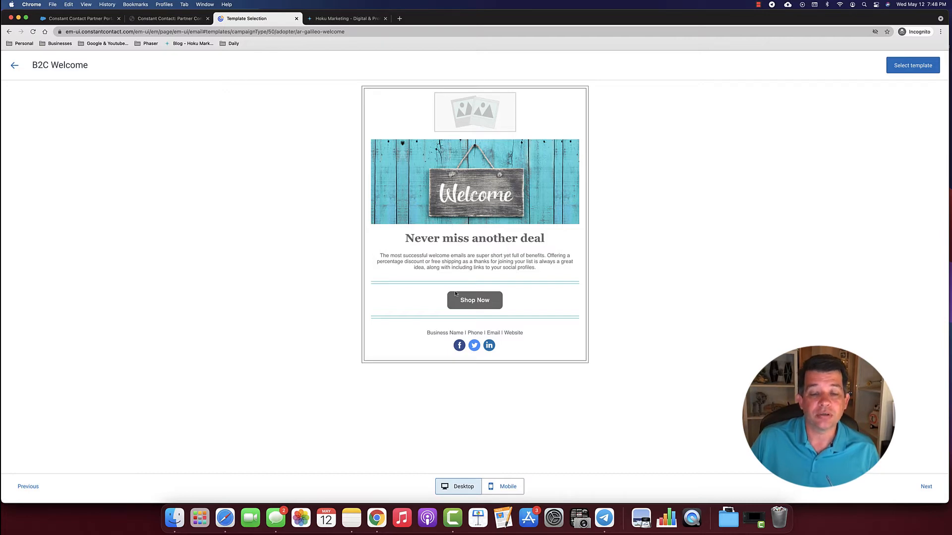
click(504, 488)
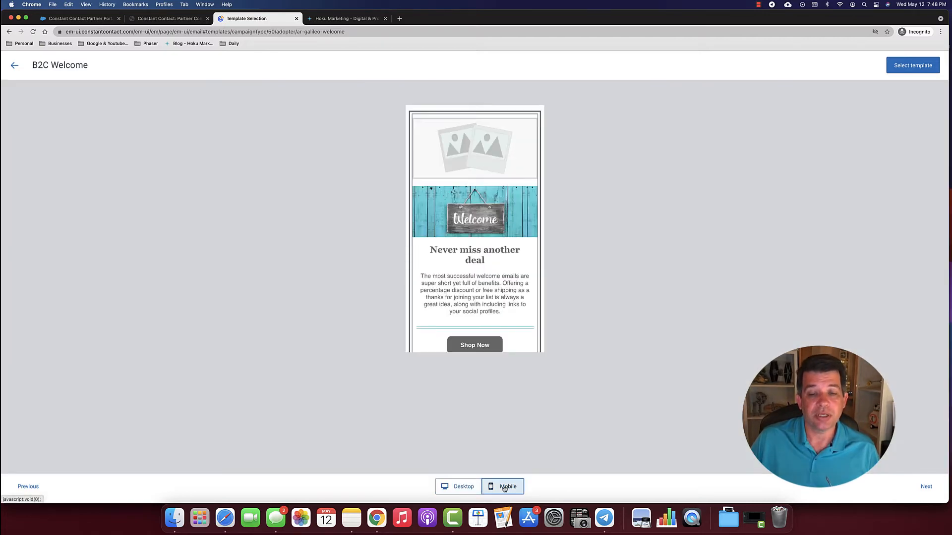
click(475, 488)
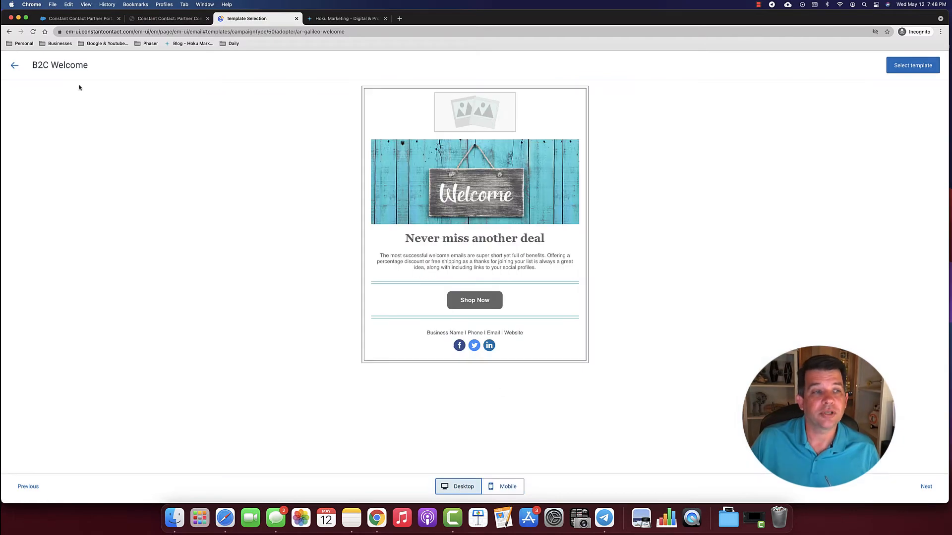
click(14, 65)
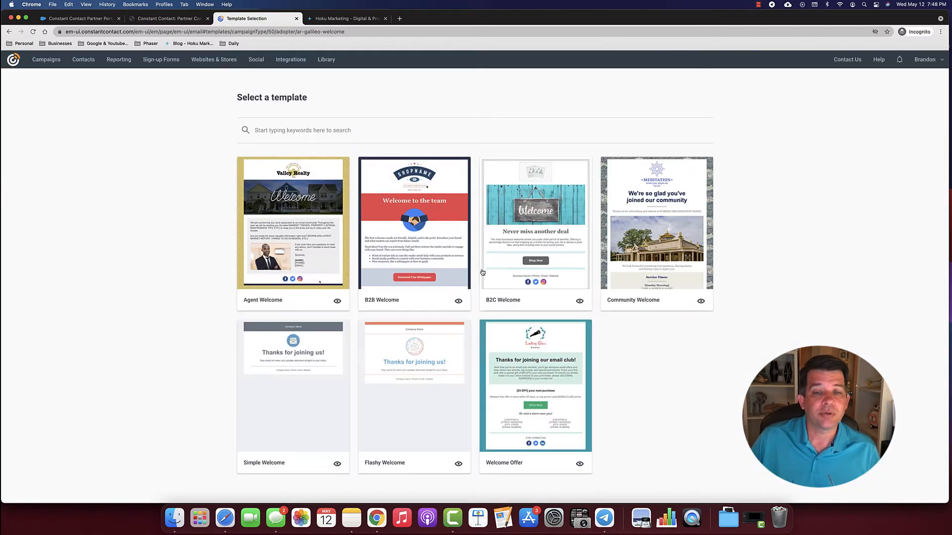
click(569, 226)
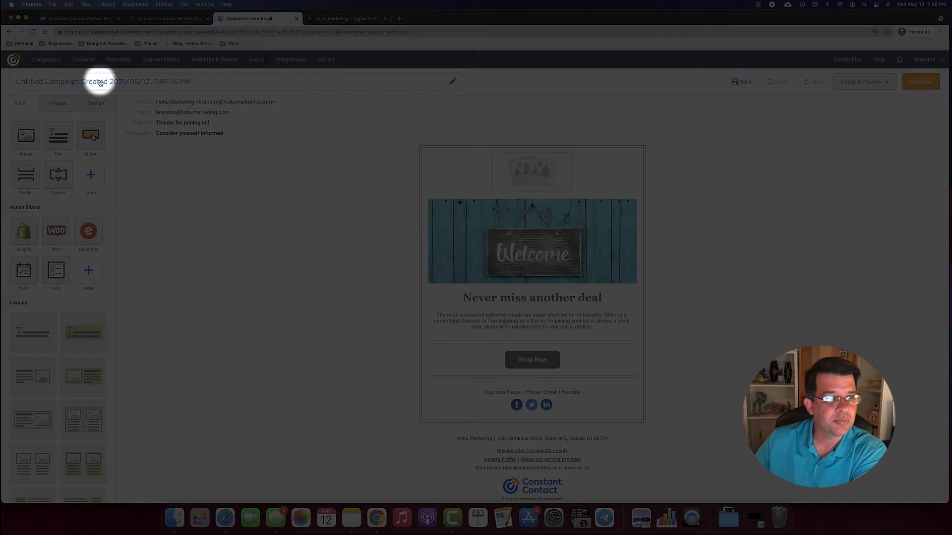
- Rename the campaign, replacing 'Untitled Campaign Created' with 'Welcome Email Template', and save
click(203, 84)
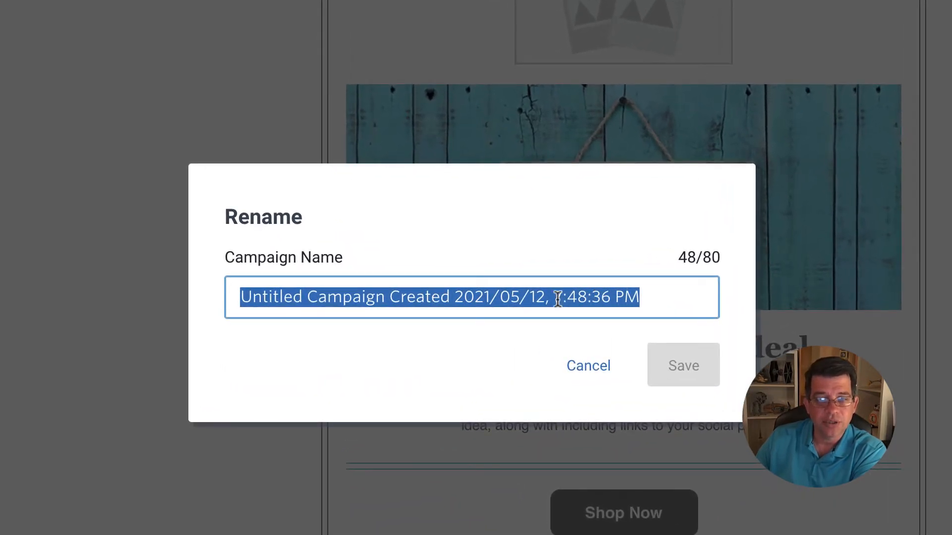
click(451, 298)
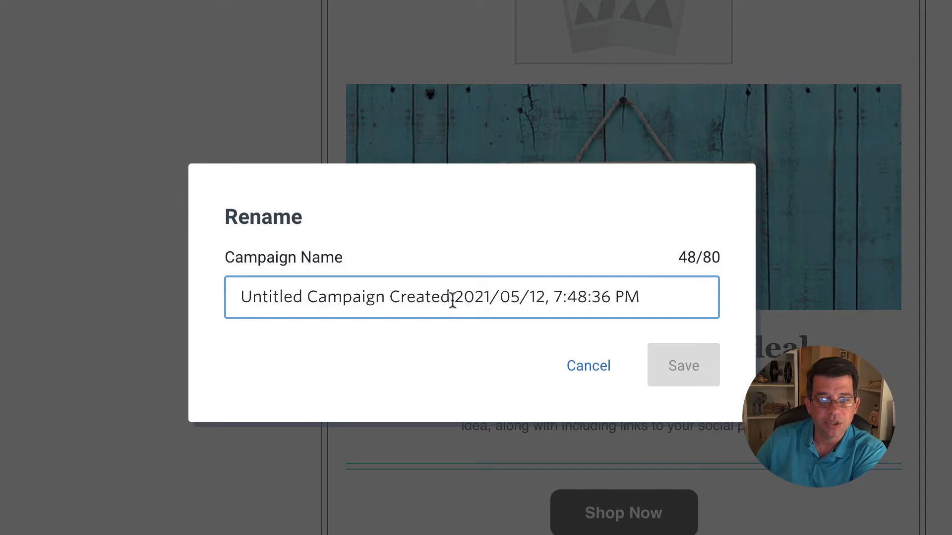
drag(452, 298, 223, 281)
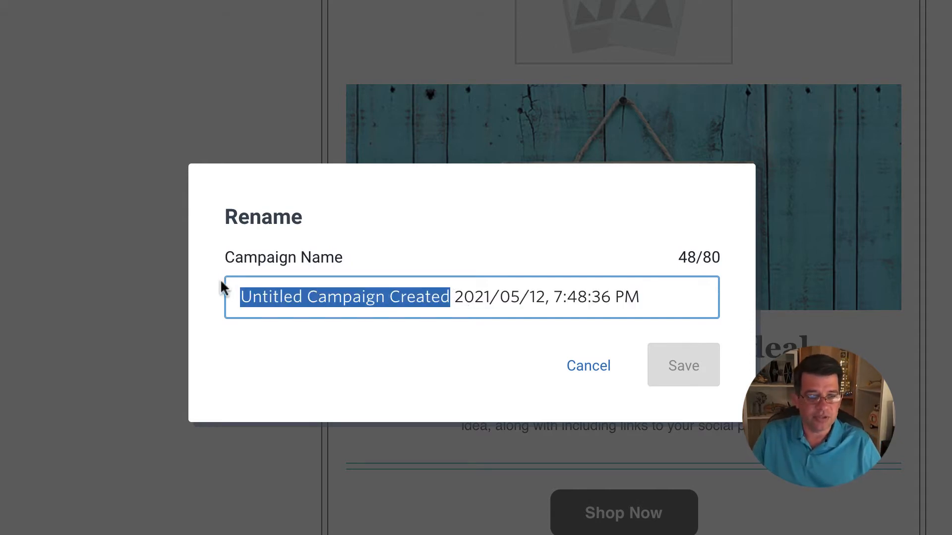
text(WElco)
key(BackSpace)
key(BackSpace)
key(BackSpace)
key(BackSpace)
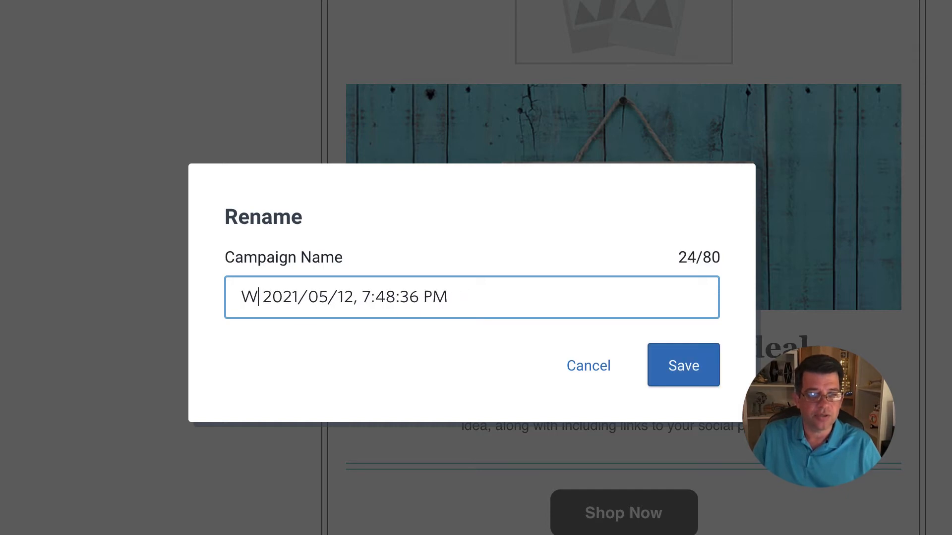
text(elcome)
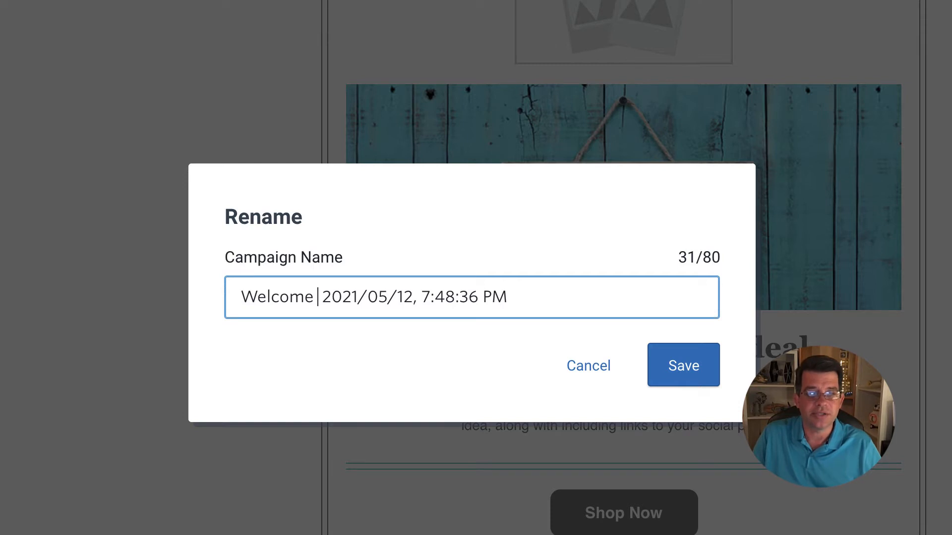
text( Email)
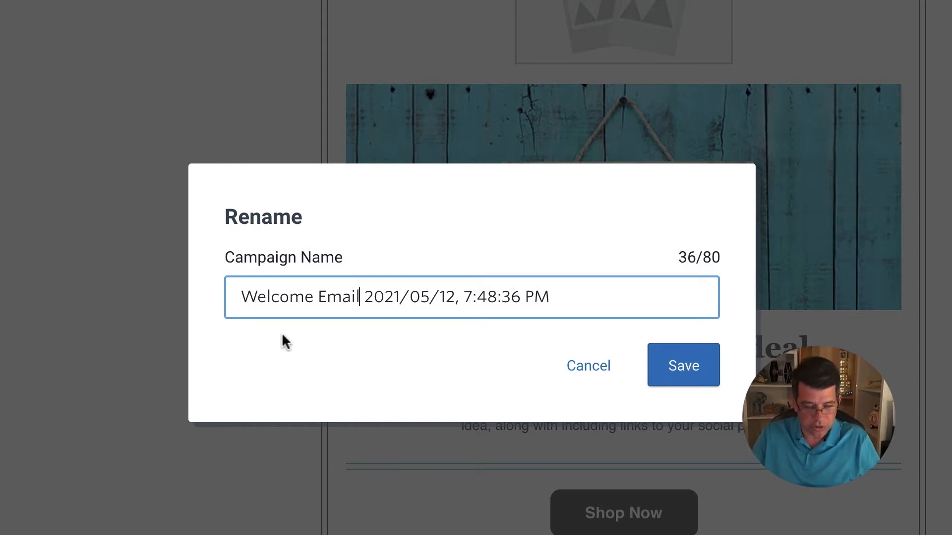
text(Template)
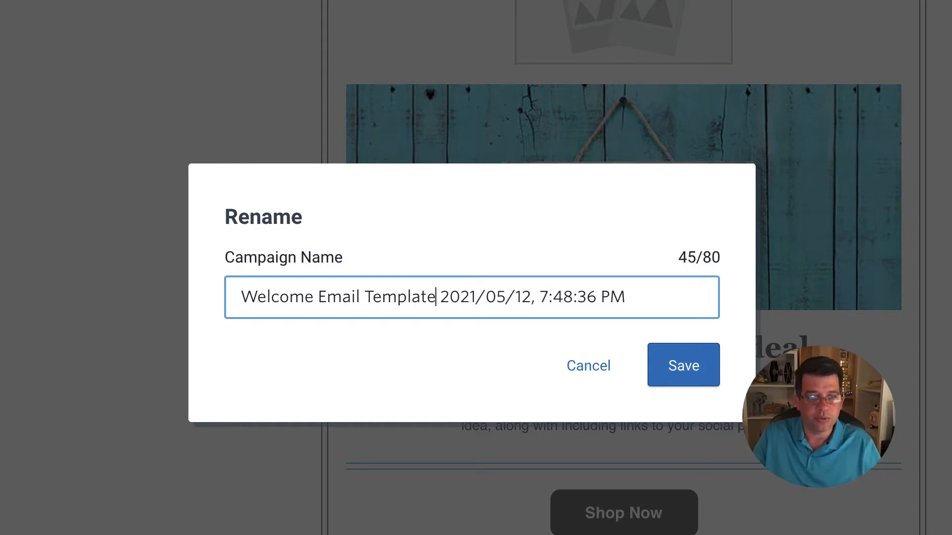
click(684, 365)
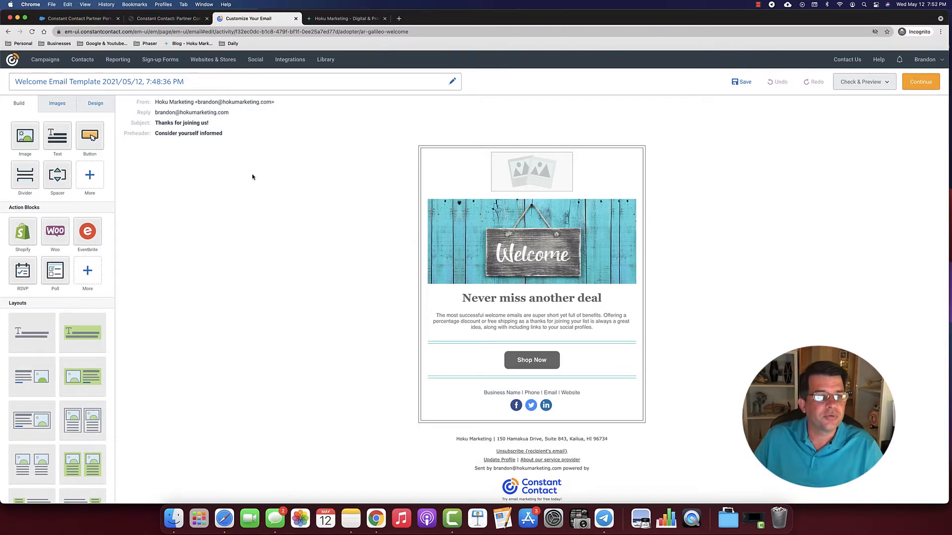
- Start the subject with 'Aloha,' followed by the contact's First Name placeholder
click(281, 120)
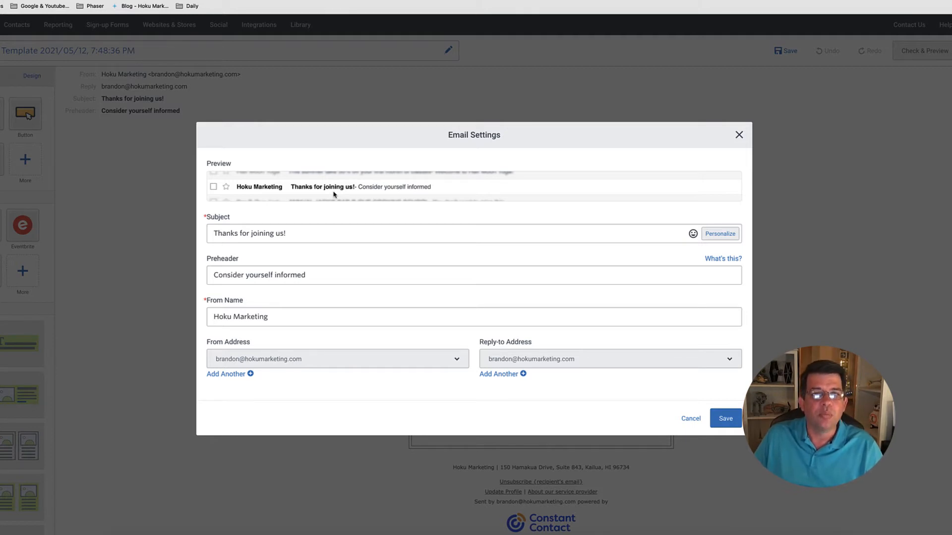
click(212, 234)
text(Aloha,)
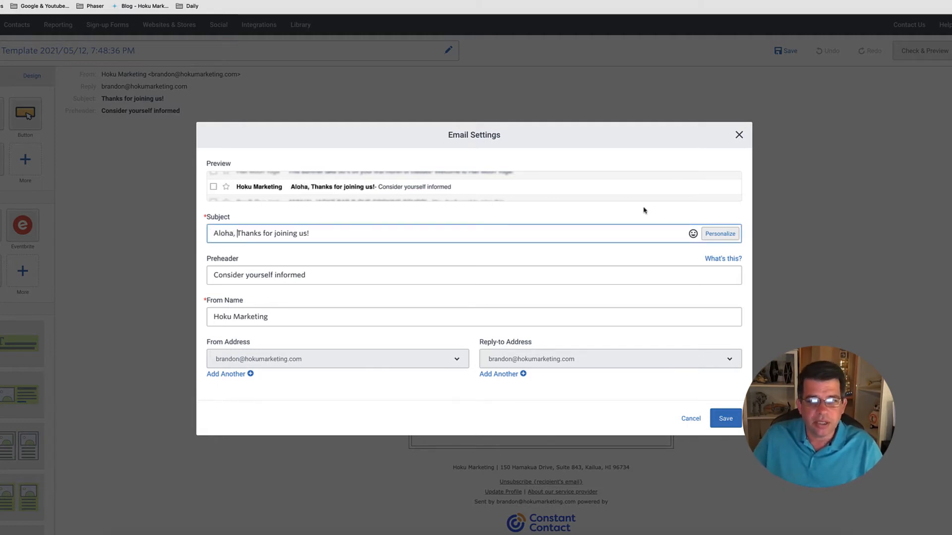
click(720, 232)
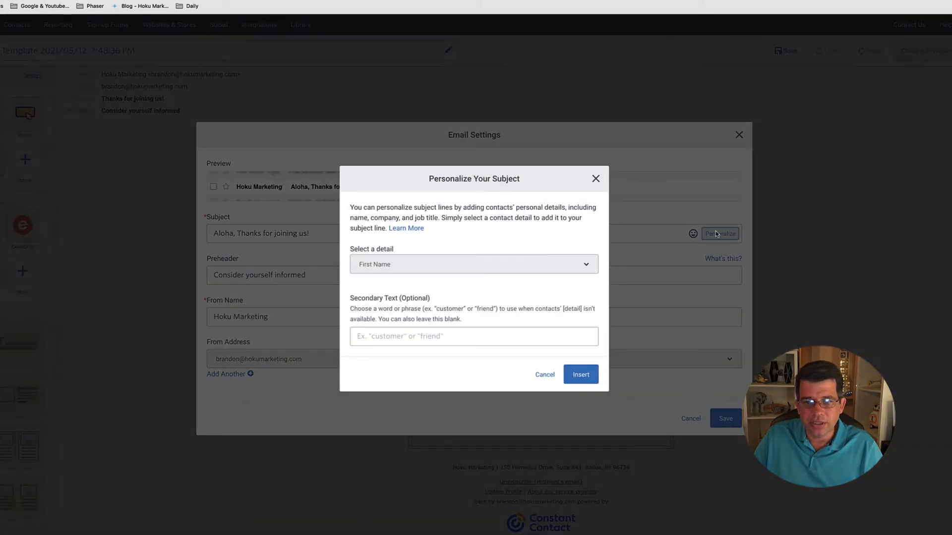
click(590, 266)
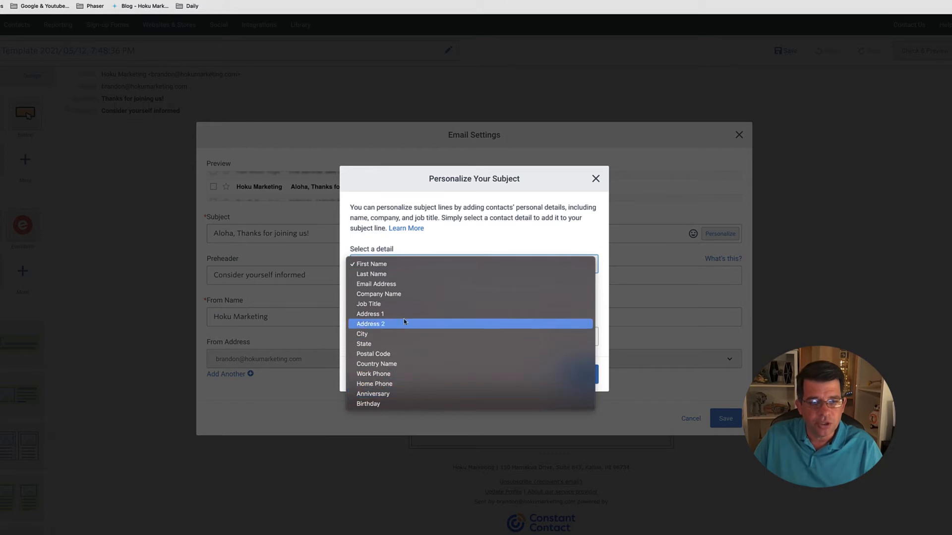
click(372, 264)
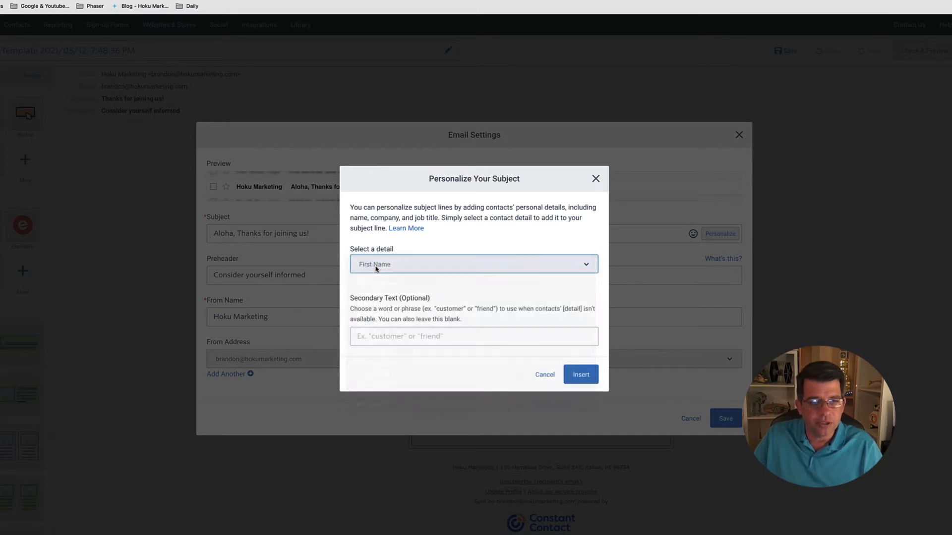
click(579, 375)
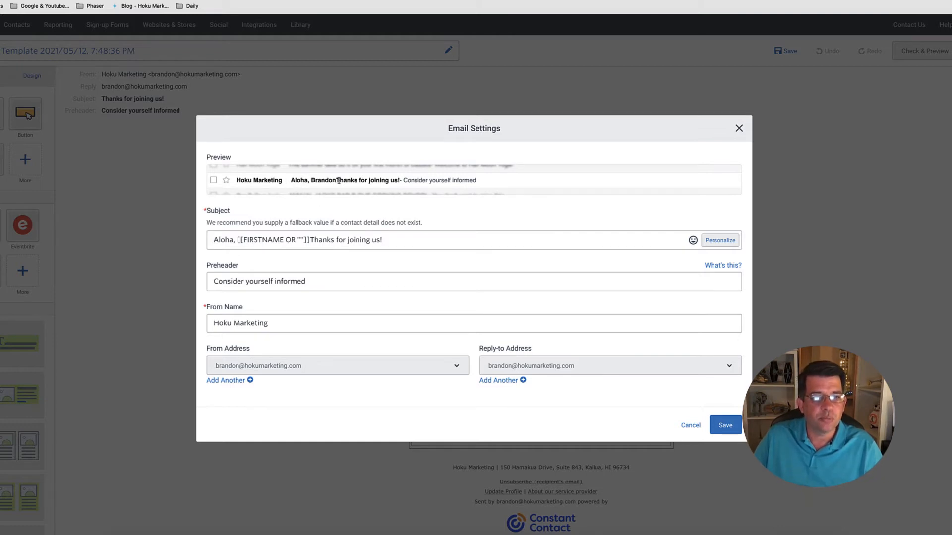
- Add a thumbs-up emoji, lowercase 'thanks' in the subject, and save the settings
click(307, 242)
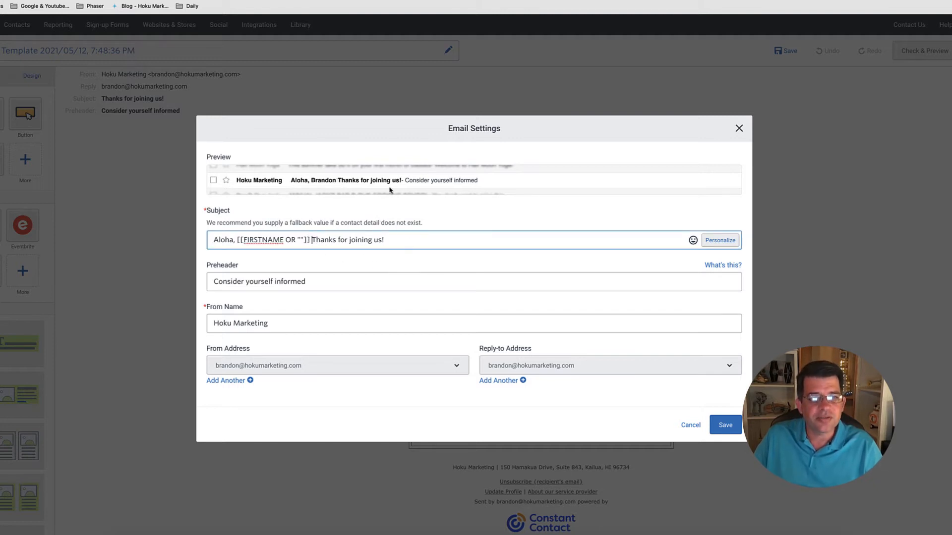
click(392, 238)
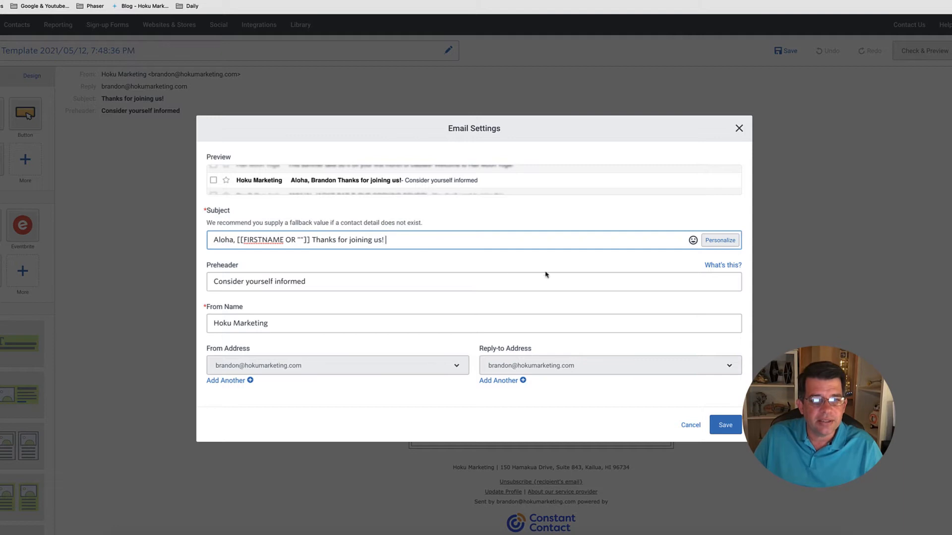
click(693, 240)
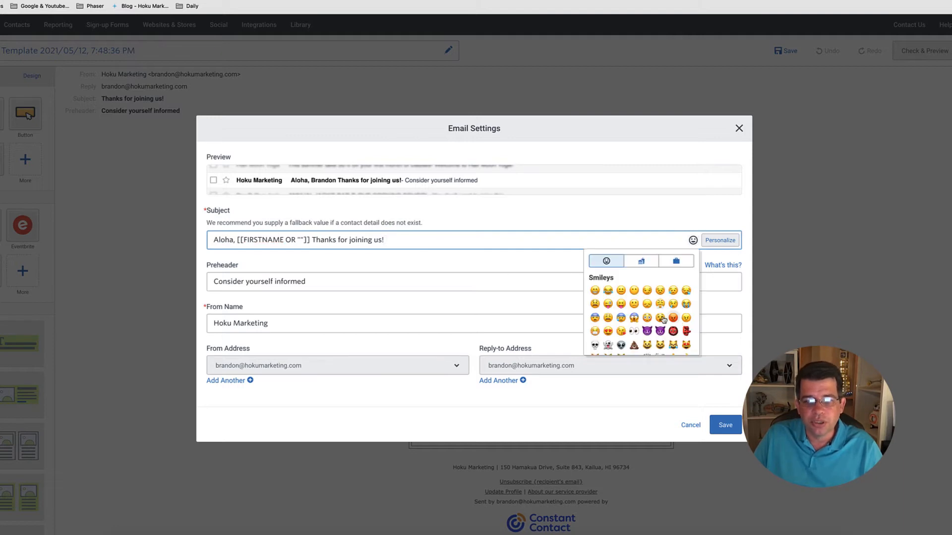
scroll(663, 319, down, 3)
click(687, 319)
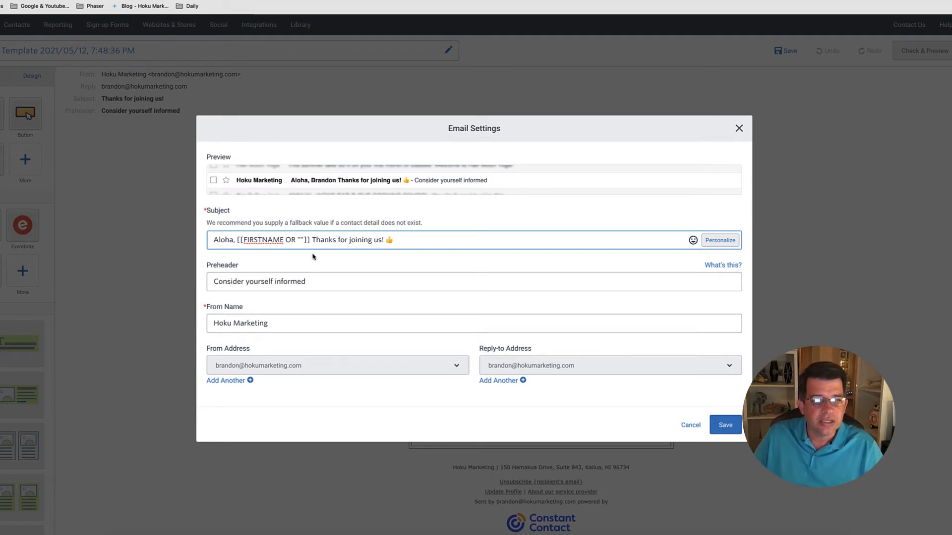
key(BackSpace)
text(t)
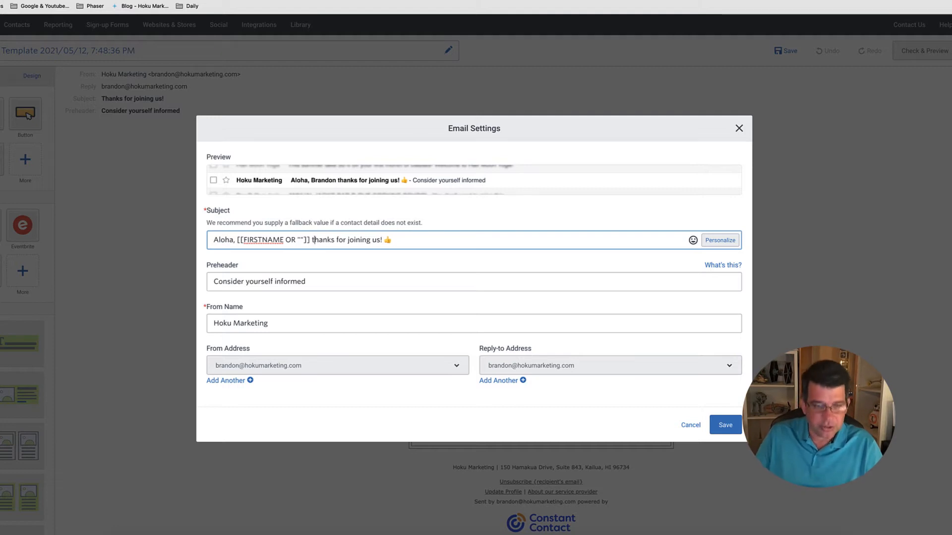
click(435, 262)
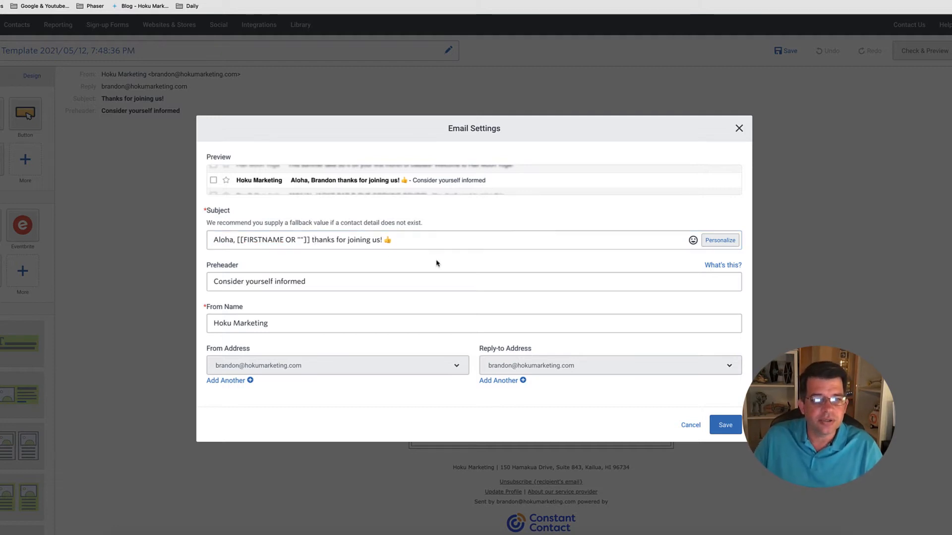
click(727, 426)
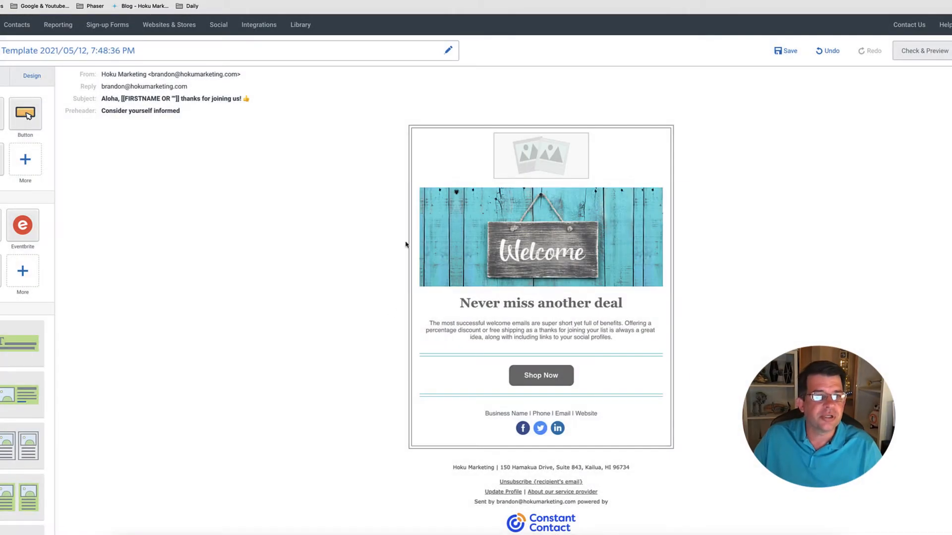
- Replace the preheader with 'Welcome to the community' and save the email settings
click(285, 103)
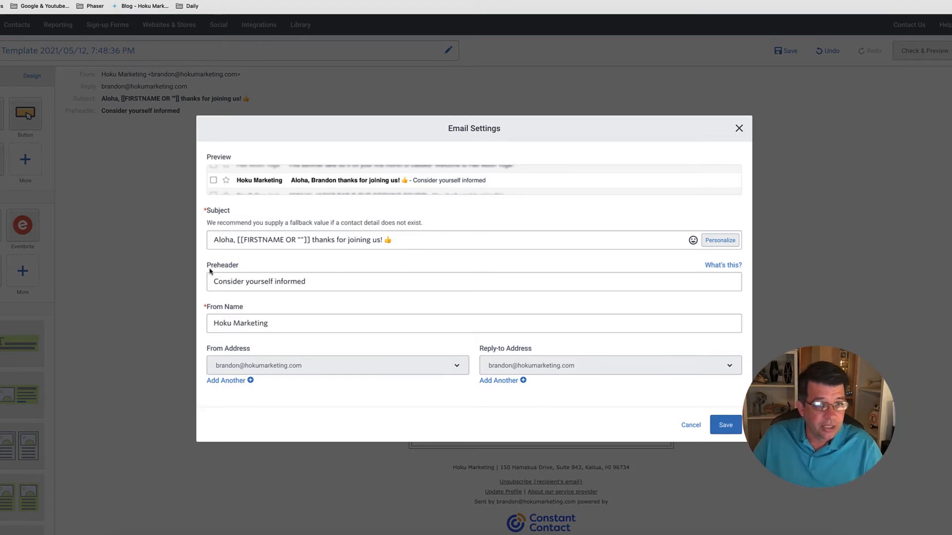
triple_click(307, 284)
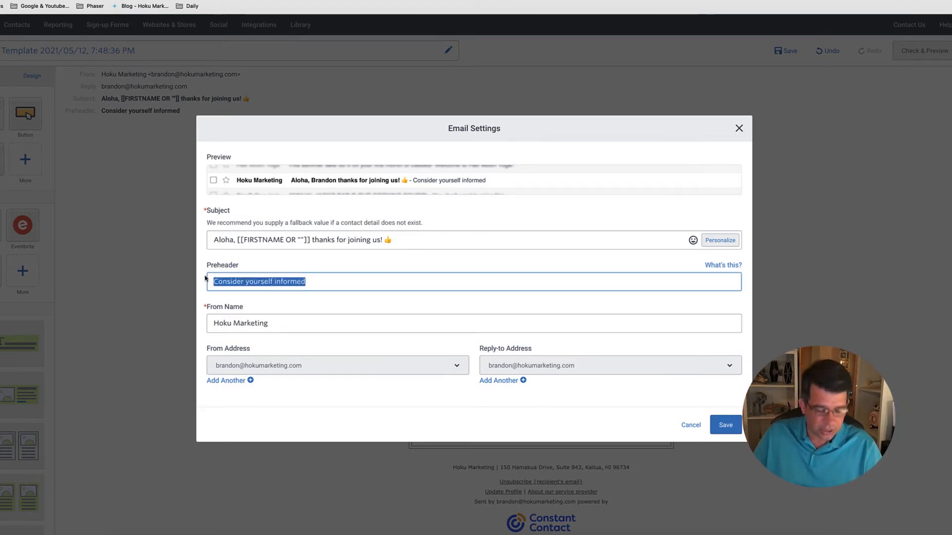
text(Welcome )
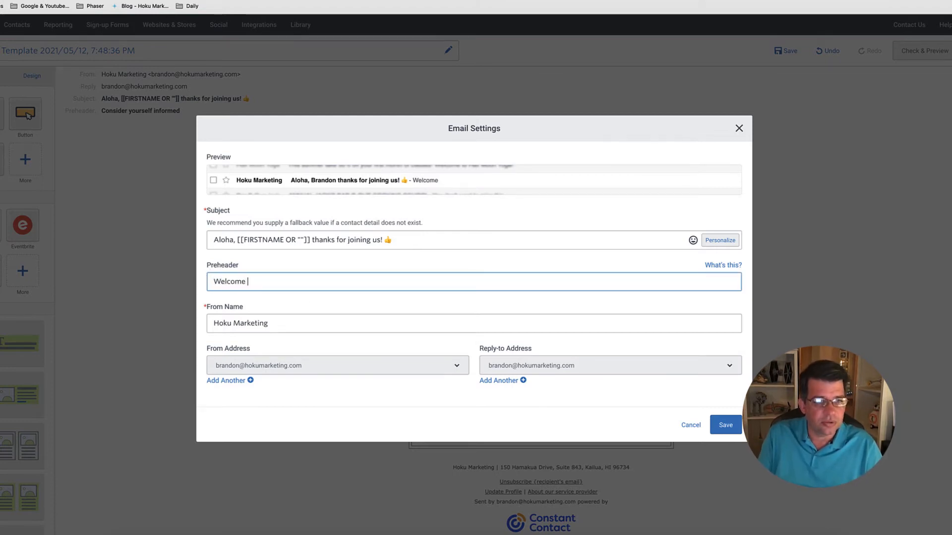
text(to the community.)
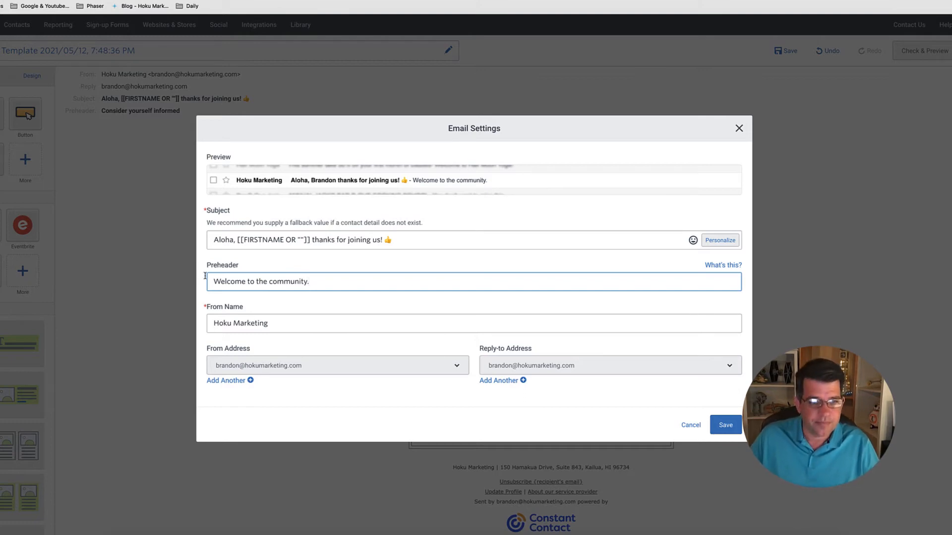
click(714, 424)
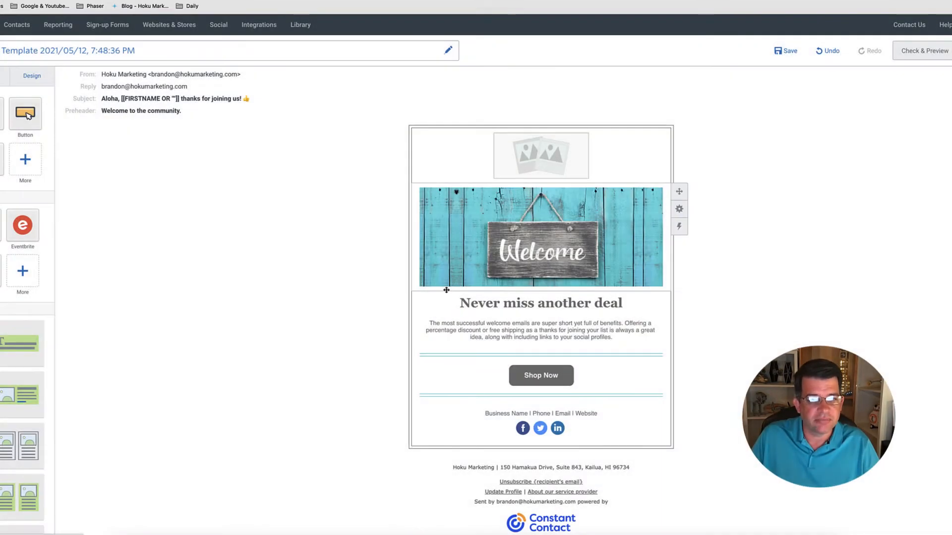
click(288, 92)
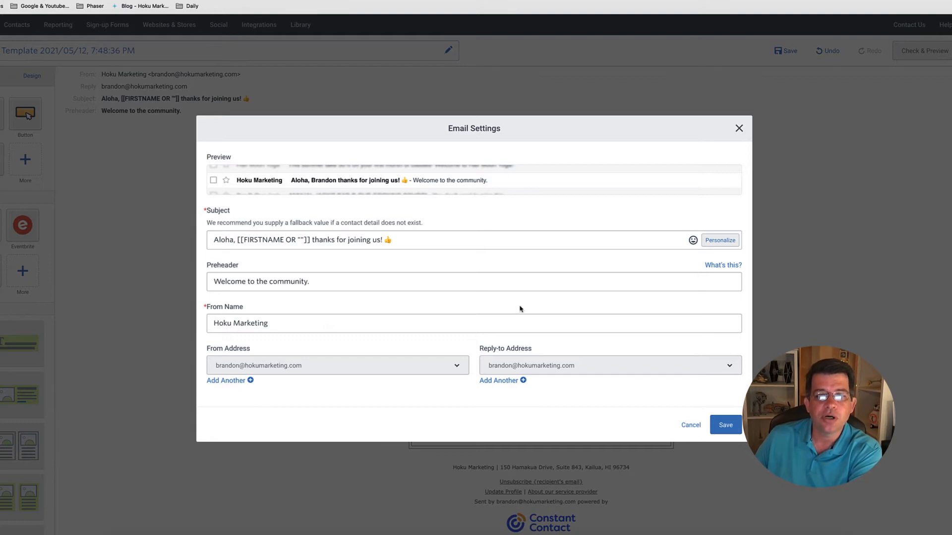
click(726, 426)
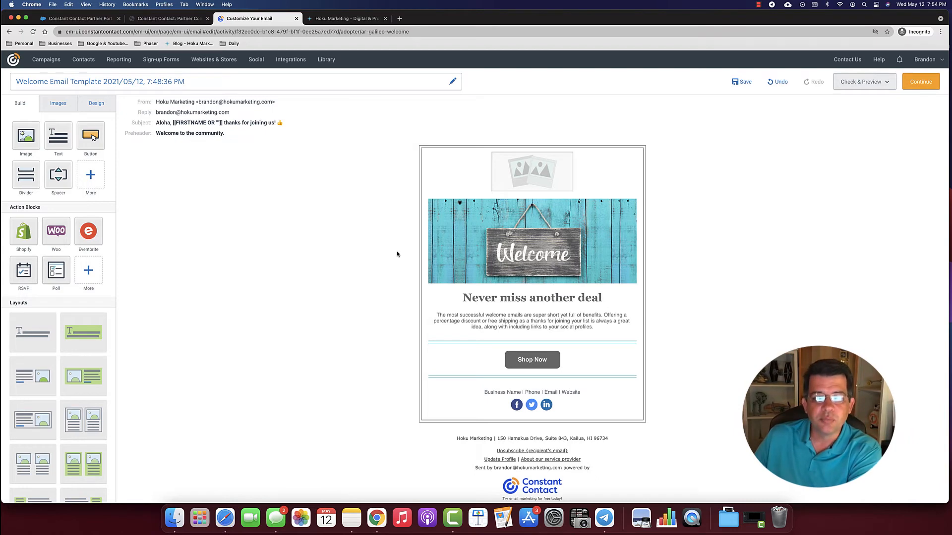
click(613, 276)
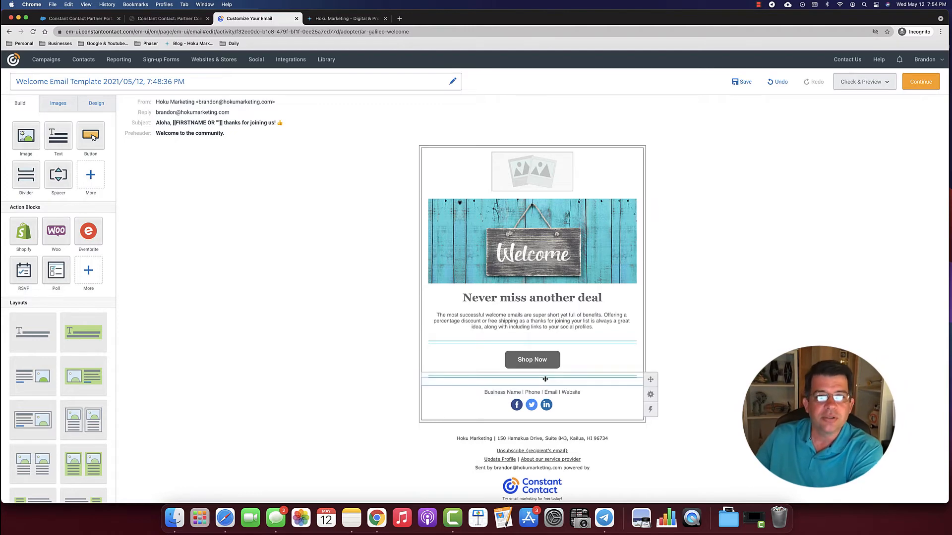
scroll(496, 328, down, 1)
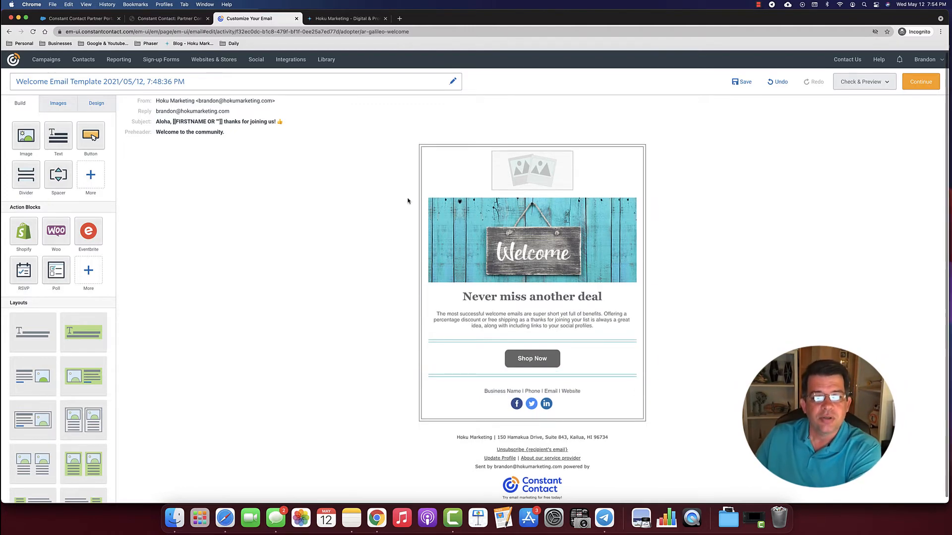
- Fill the empty top image placeholder with the transparent Hoku Logo from the Library
click(530, 176)
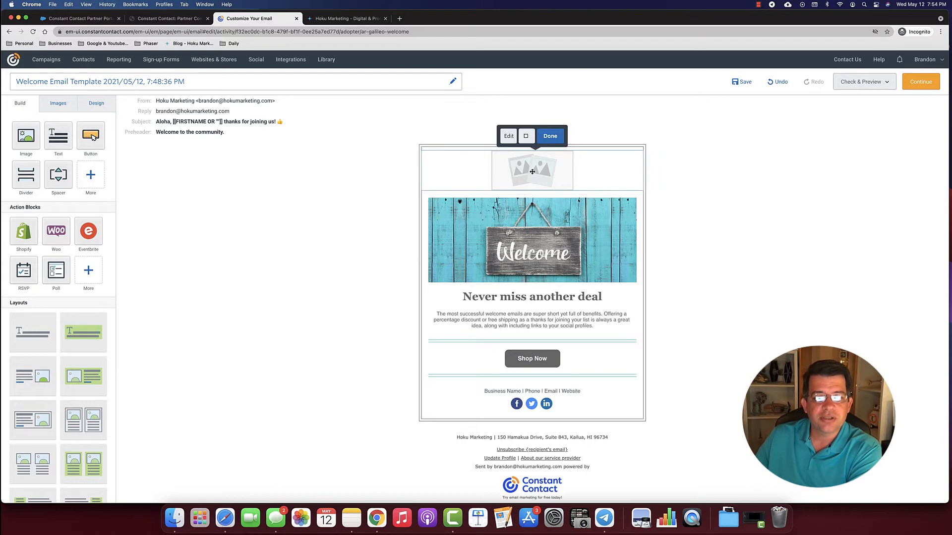
click(508, 138)
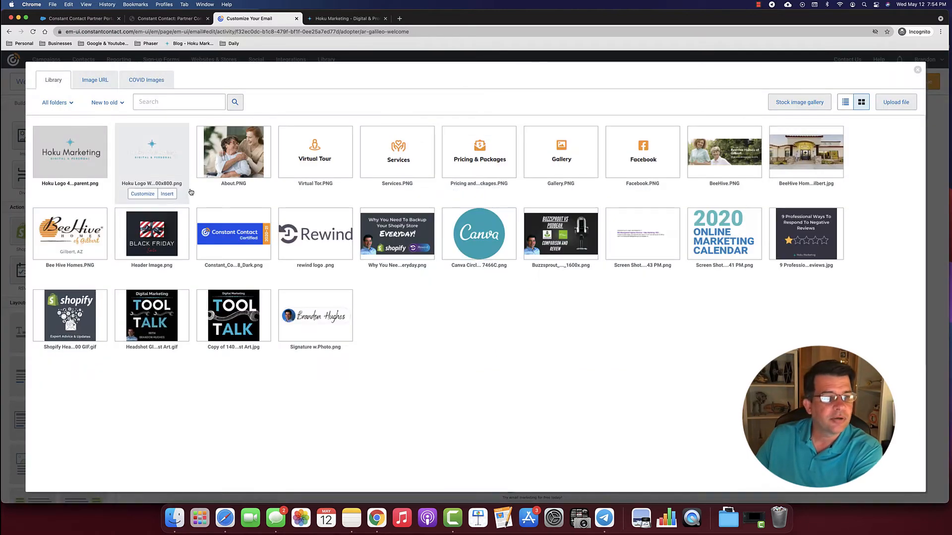
mouse_move(81, 160)
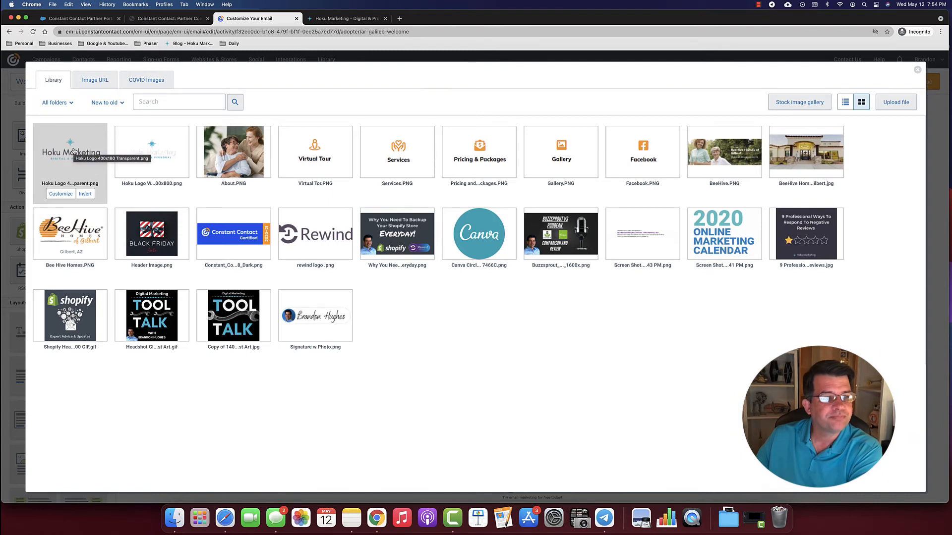
mouse_move(170, 257)
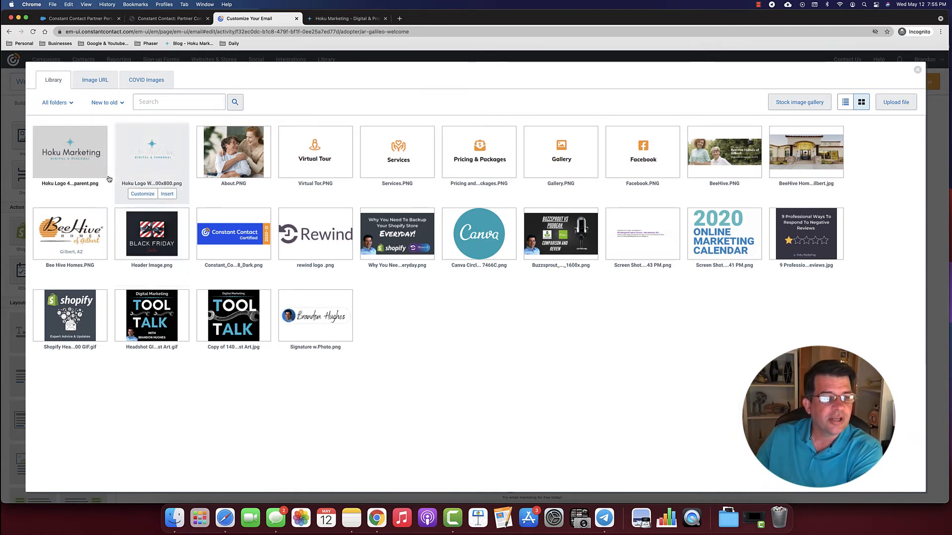
mouse_move(105, 176)
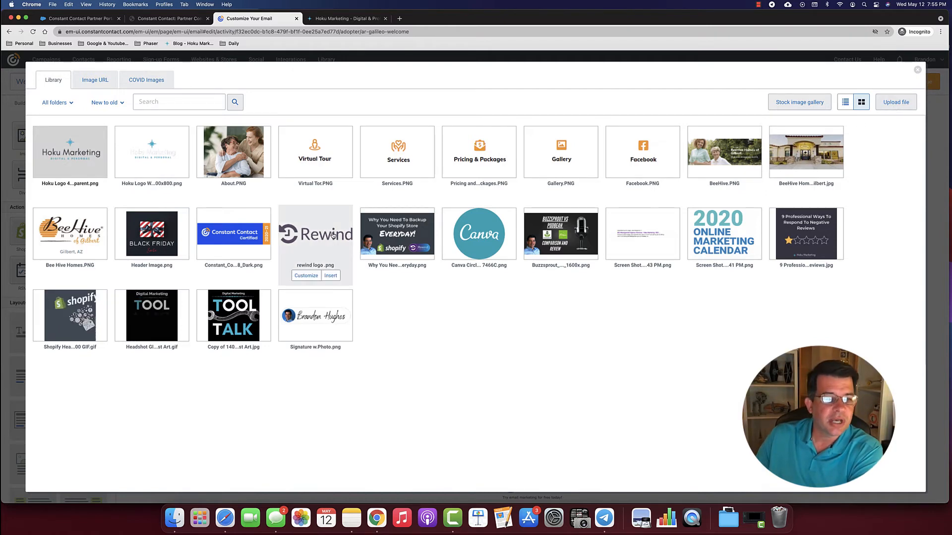
mouse_move(115, 157)
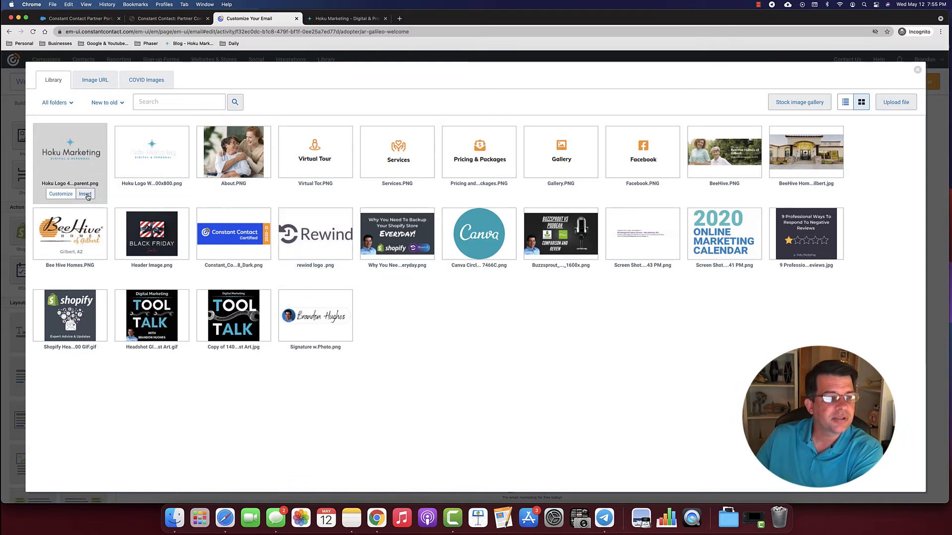
click(86, 194)
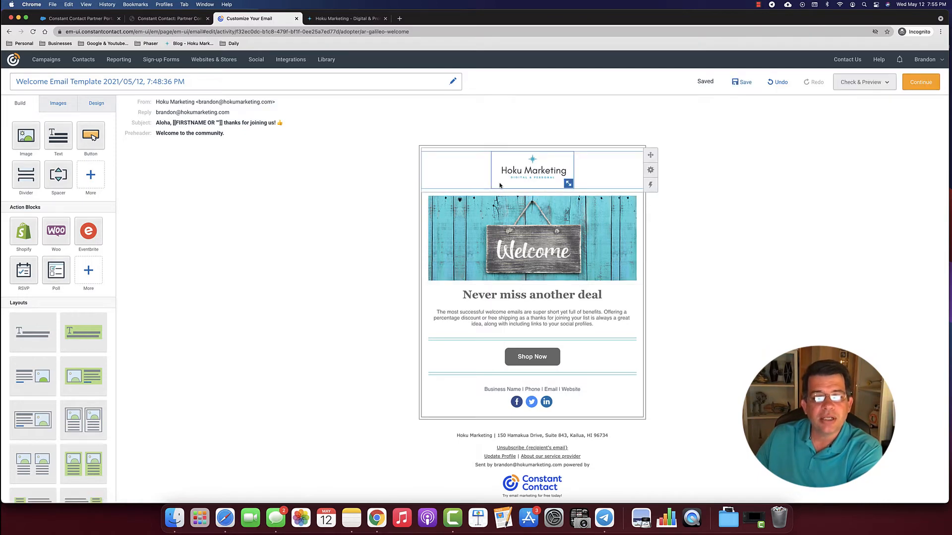
- Fine-tune the Hoku logo's size and stretch the Welcome banner to full email width
mouse_move(568, 183)
mouse_down()
mouse_move(604, 216)
mouse_move(572, 188)
mouse_up()
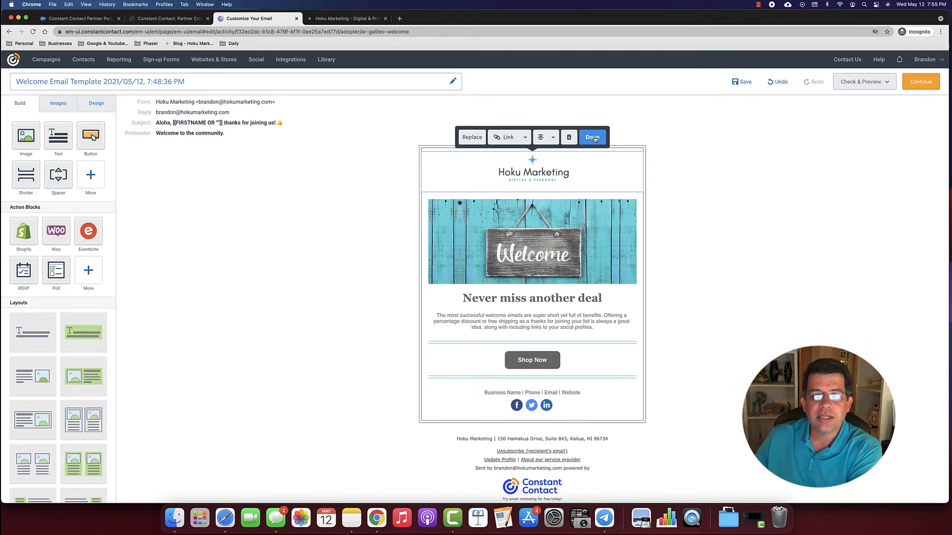
mouse_move(570, 183)
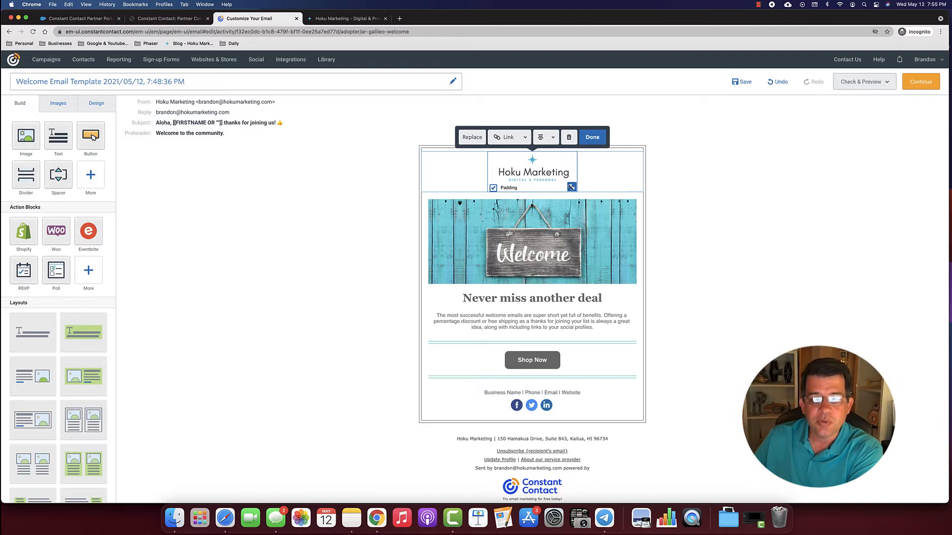
drag(572, 187, 569, 184)
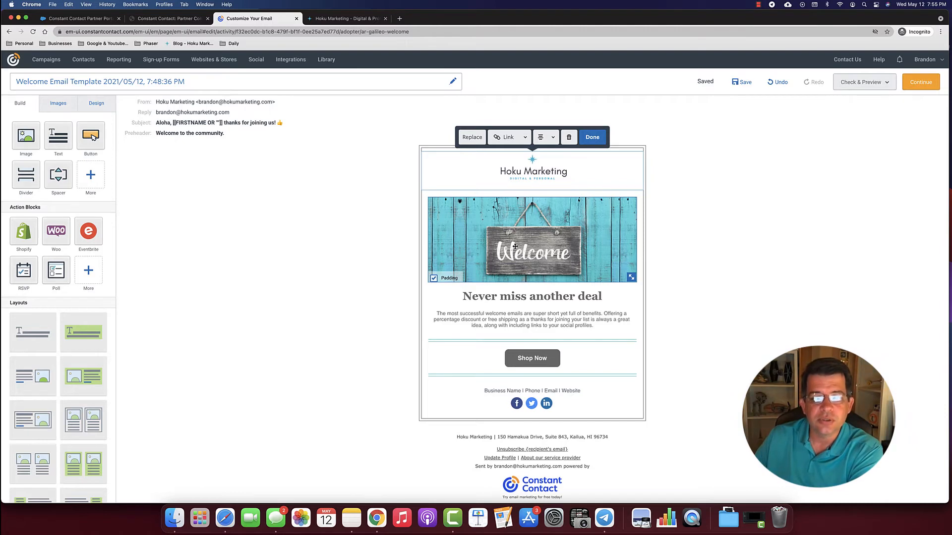
click(594, 139)
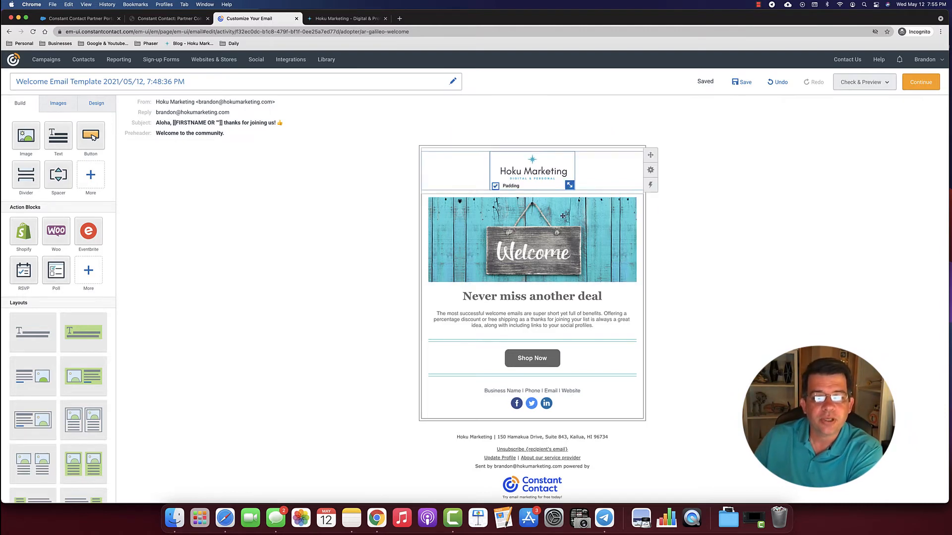
click(528, 246)
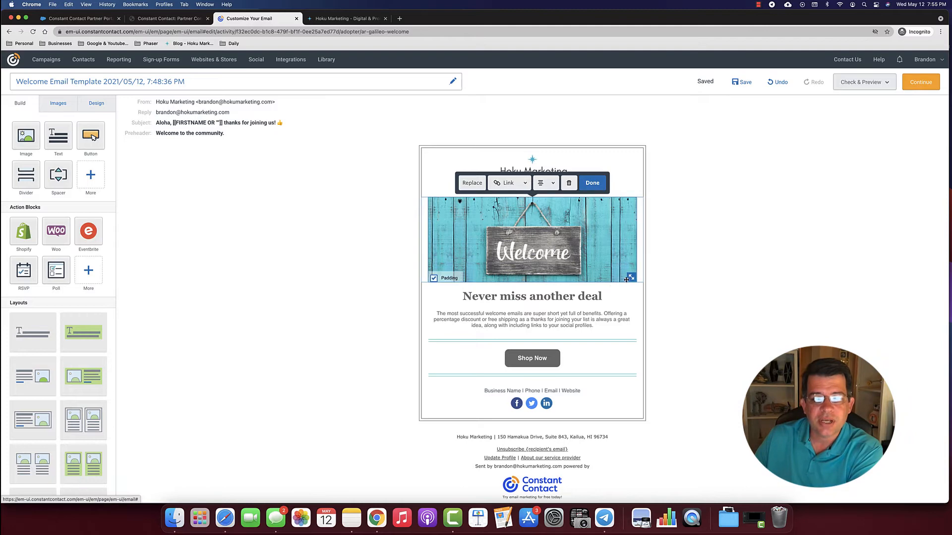
drag(631, 277, 637, 282)
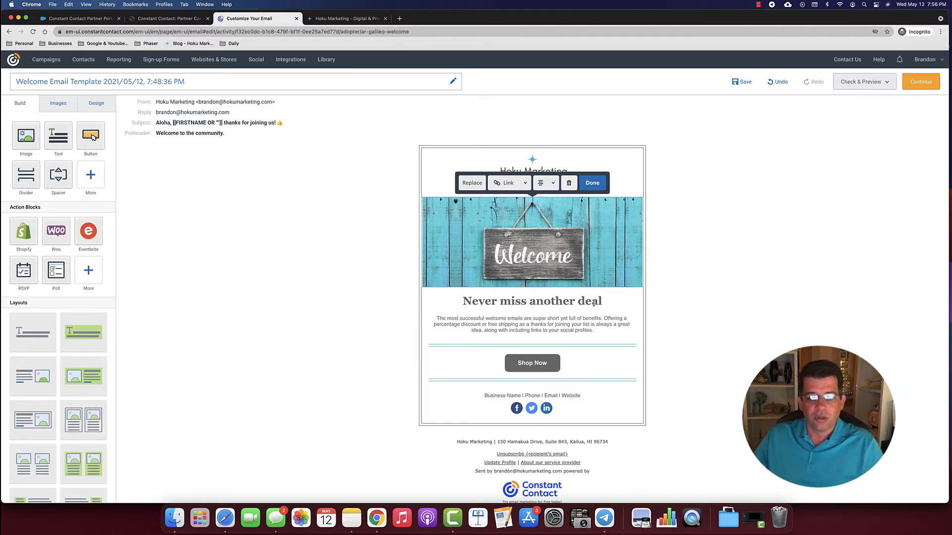
- Overwrite the heading 'Never miss another deal' with 'Thank you for joining our community'
drag(603, 302, 462, 301)
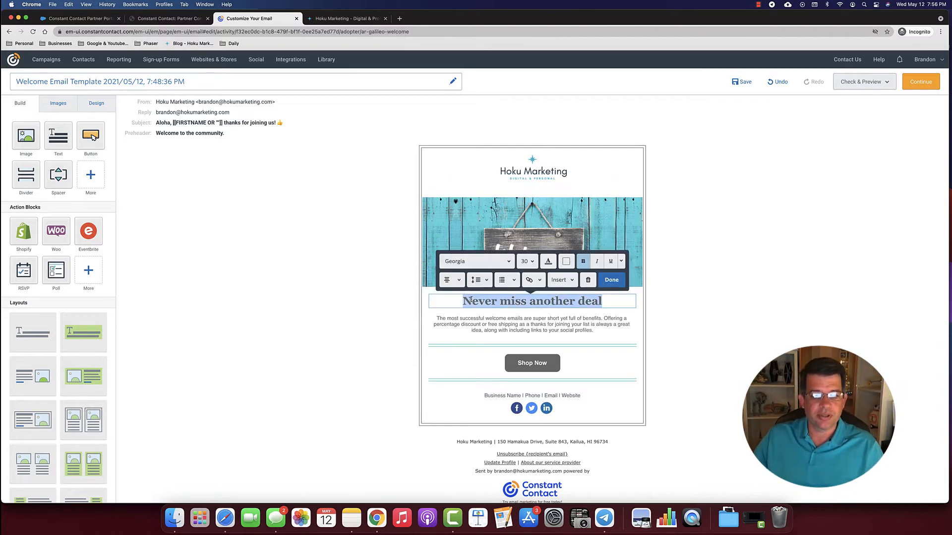
text(Thank)
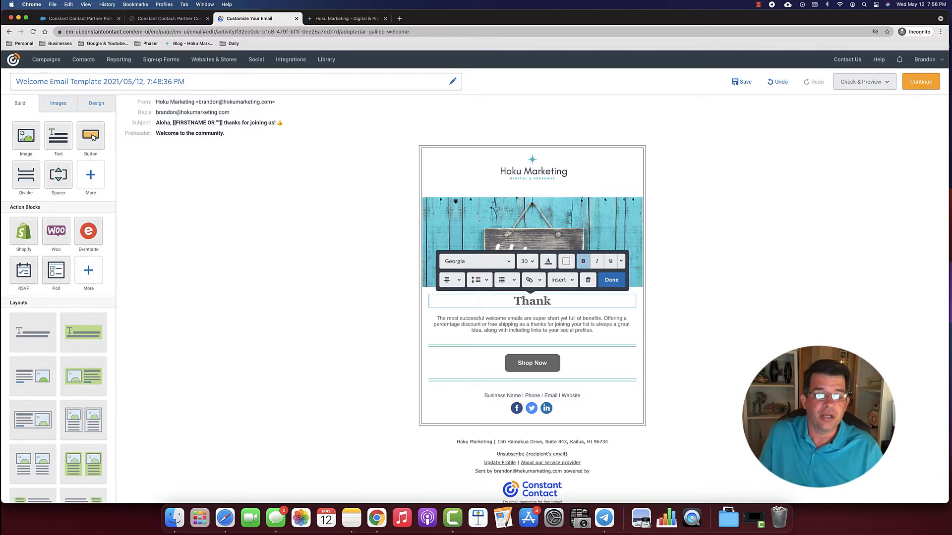
text(you)
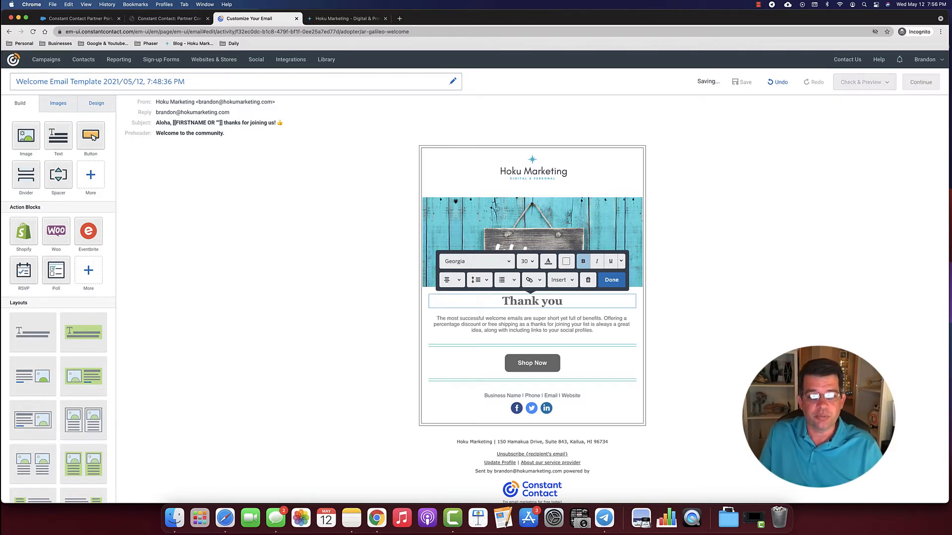
text( for join)
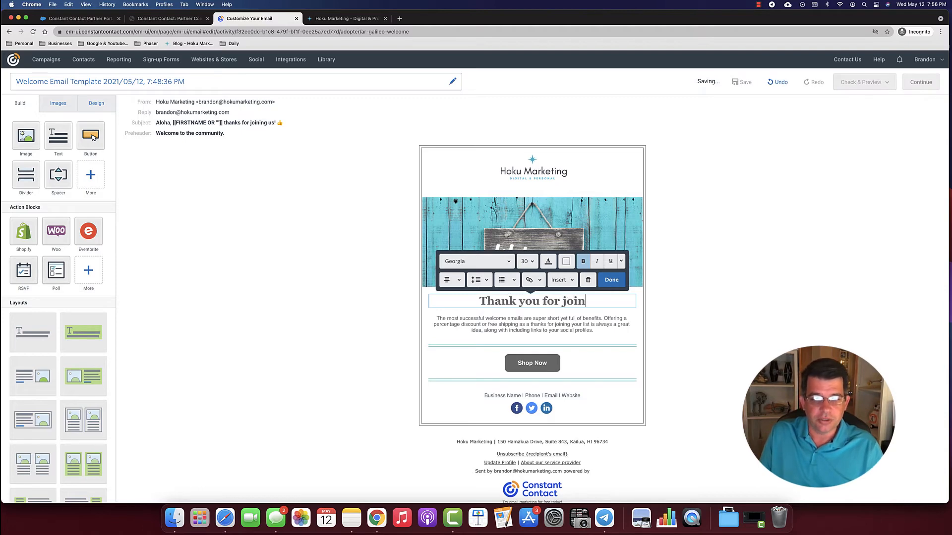
text(ing our )
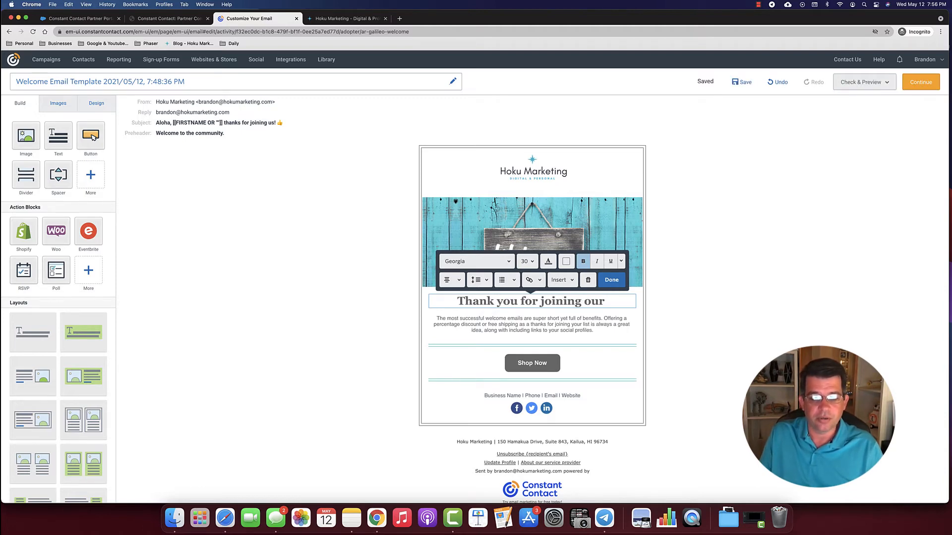
text(community)
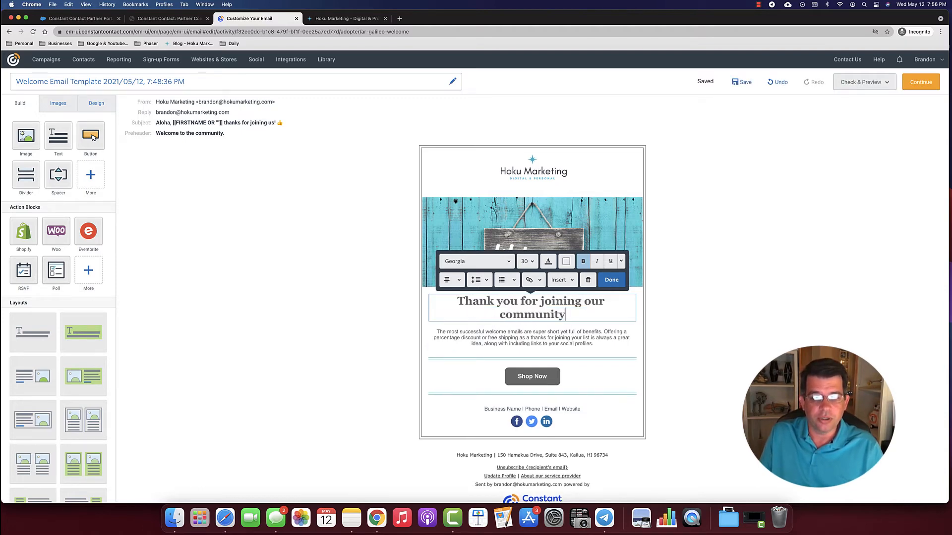
scroll(497, 284, down, 1)
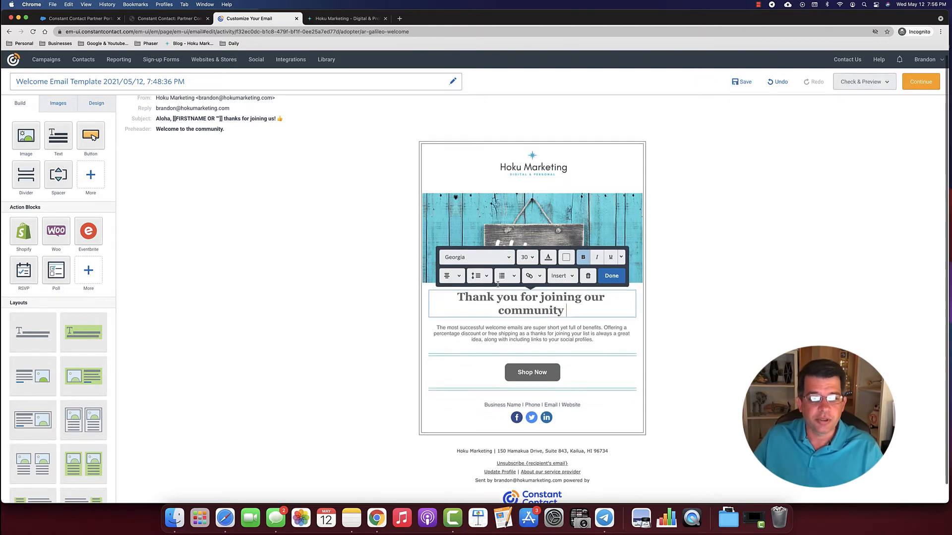
scroll(497, 284, down, 2)
- Insert a personalized greeting whose primary greeting is just First Name followed by a period
click(560, 264)
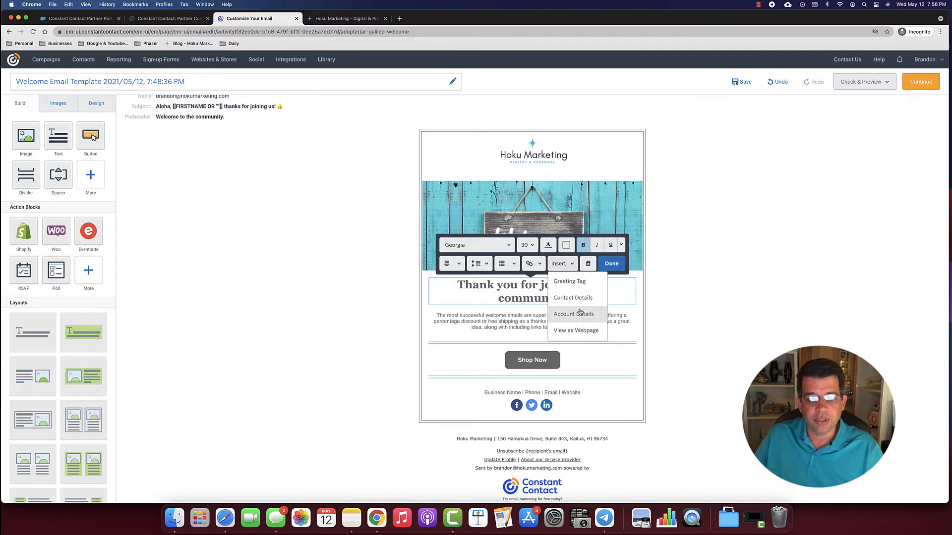
click(567, 286)
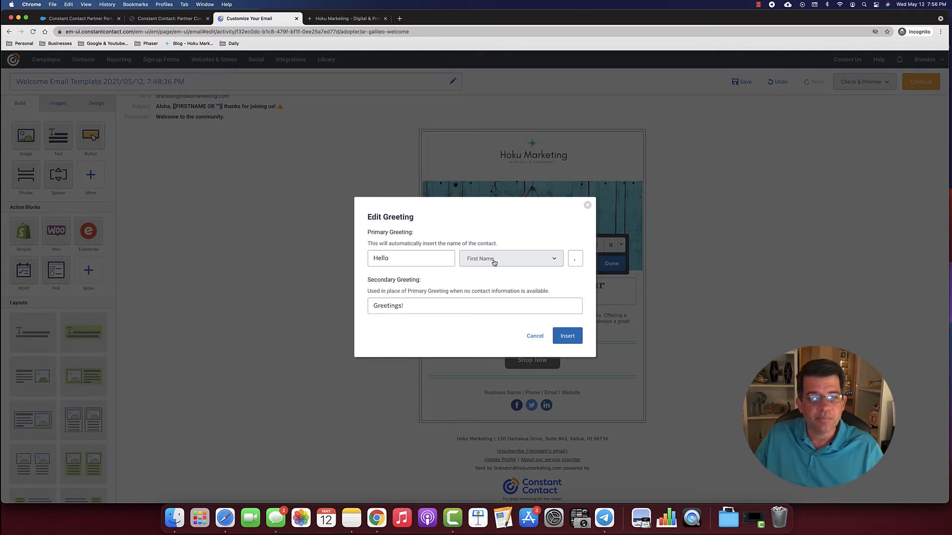
drag(401, 258, 367, 257)
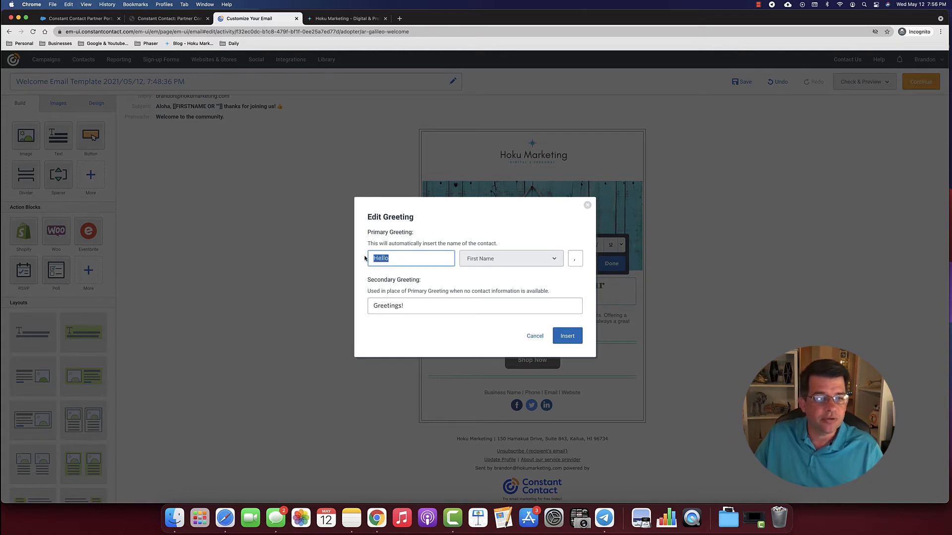
key(BackSpace)
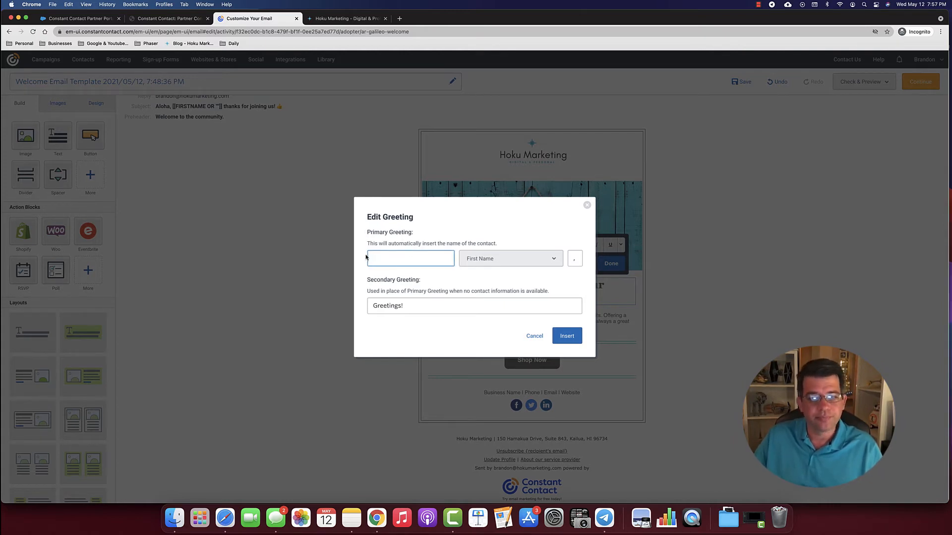
click(579, 261)
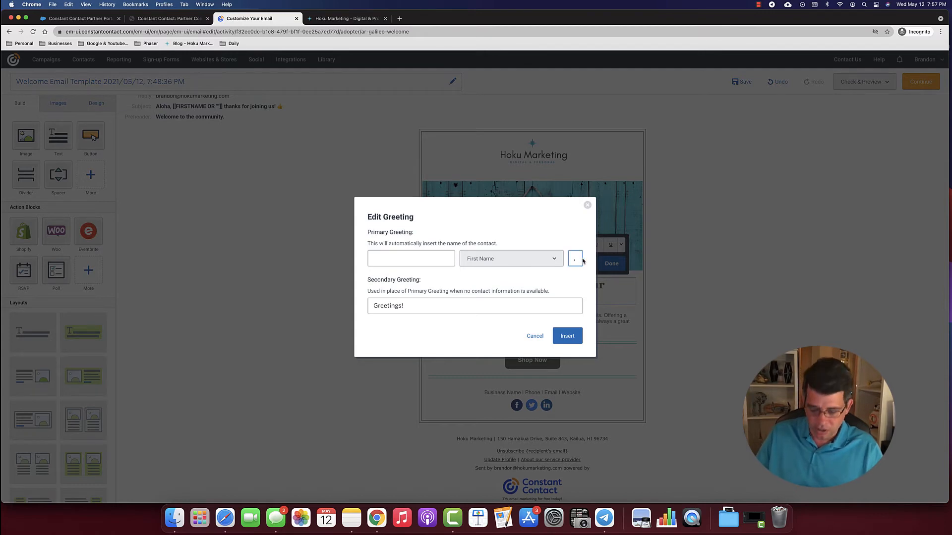
key(BackSpace)
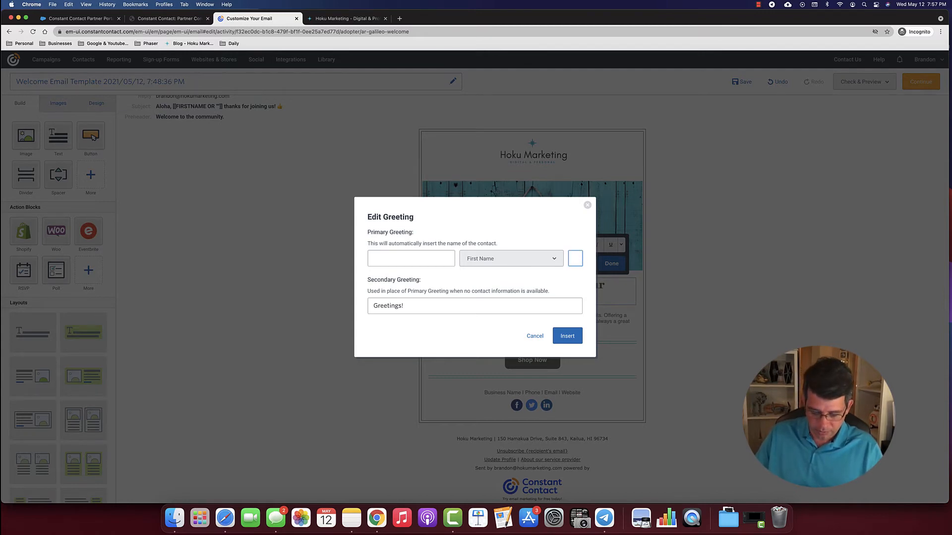
text(.)
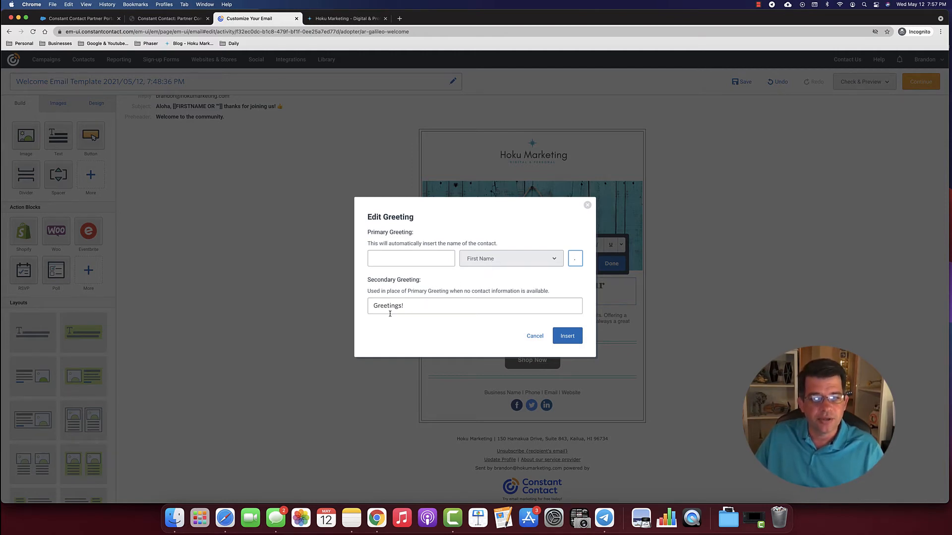
- Set the fallback greeting to 'new member' and insert the greeting into the heading
drag(407, 306, 360, 304)
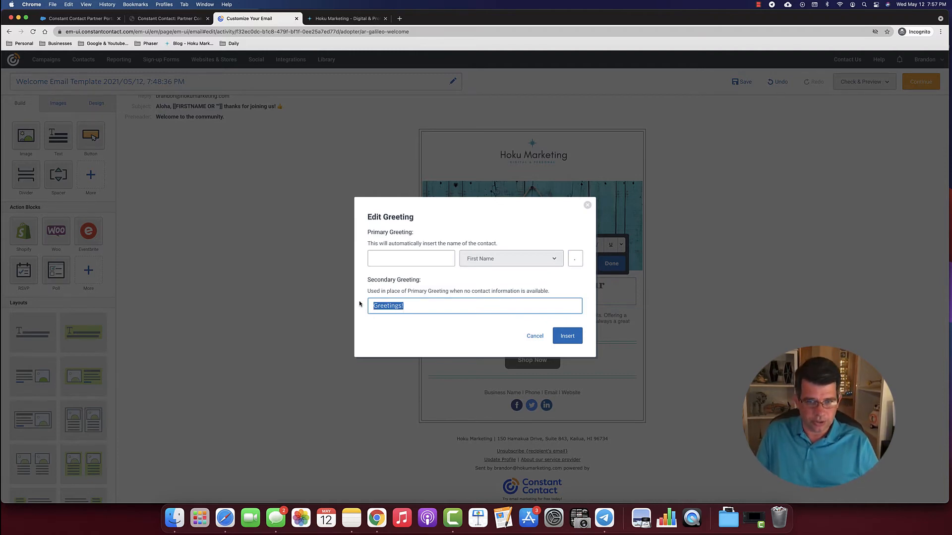
text(Ne)
key(BackSpace)
key(BackSpace)
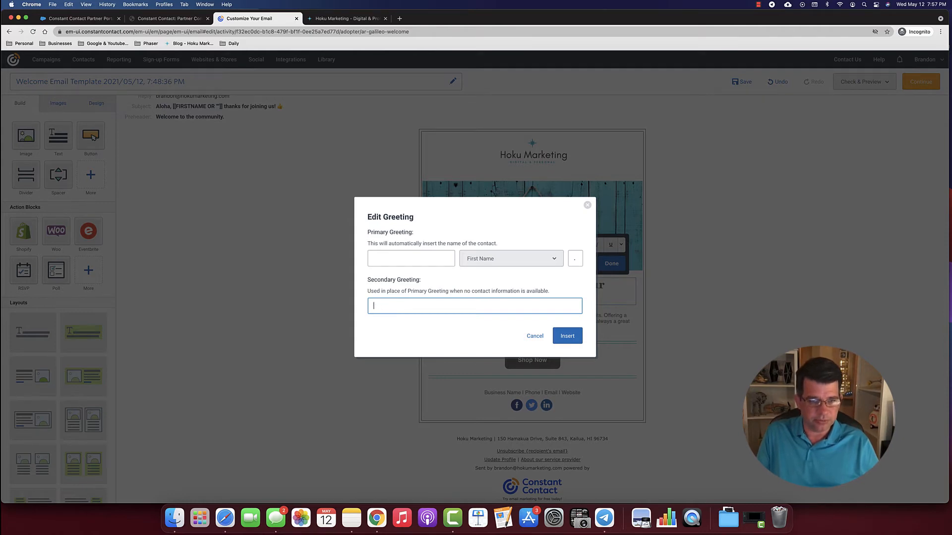
text(New memeb)
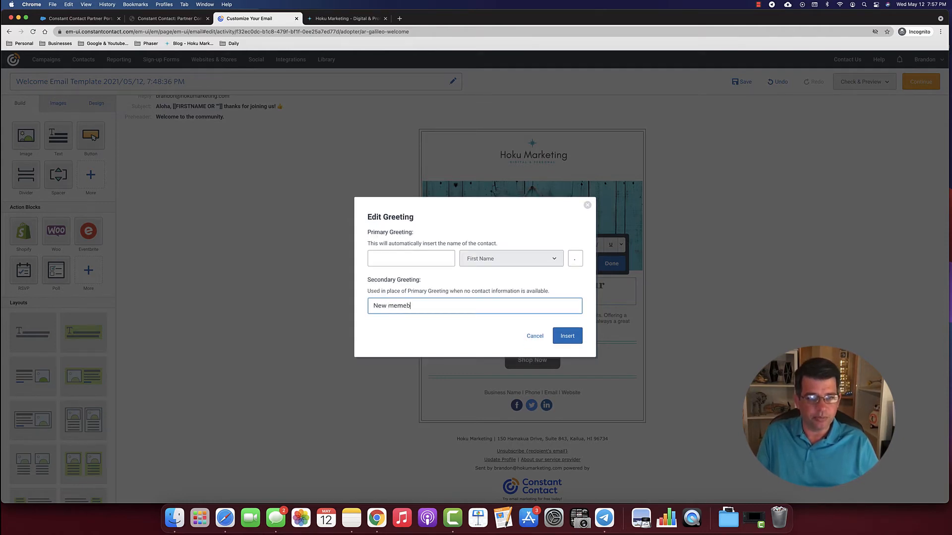
text(er)
key(BackSpace)
key(BackSpace)
key(BackSpace)
key(BackSpace)
key(BackSpace)
key(BackSpace)
key(BackSpace)
key(BackSpace)
key(BackSpace)
key(BackSpace)
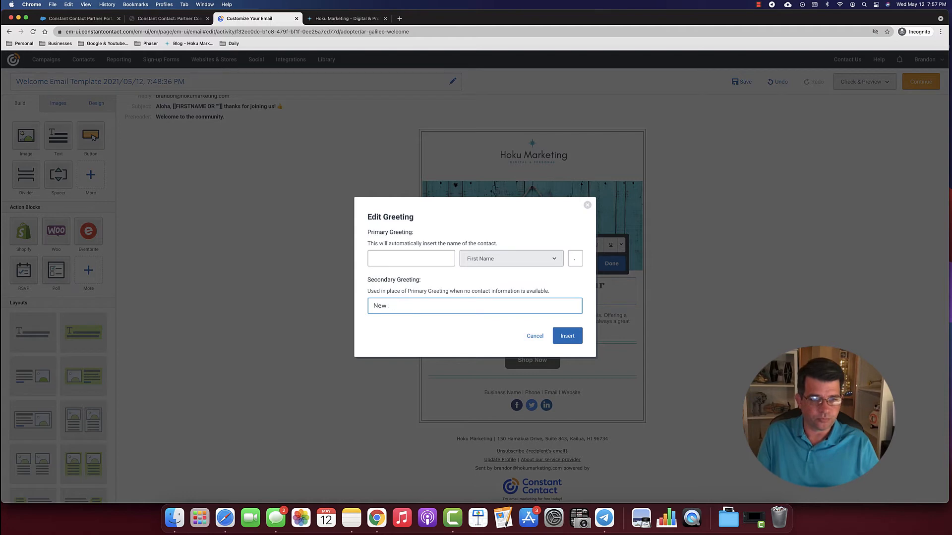
text(new member)
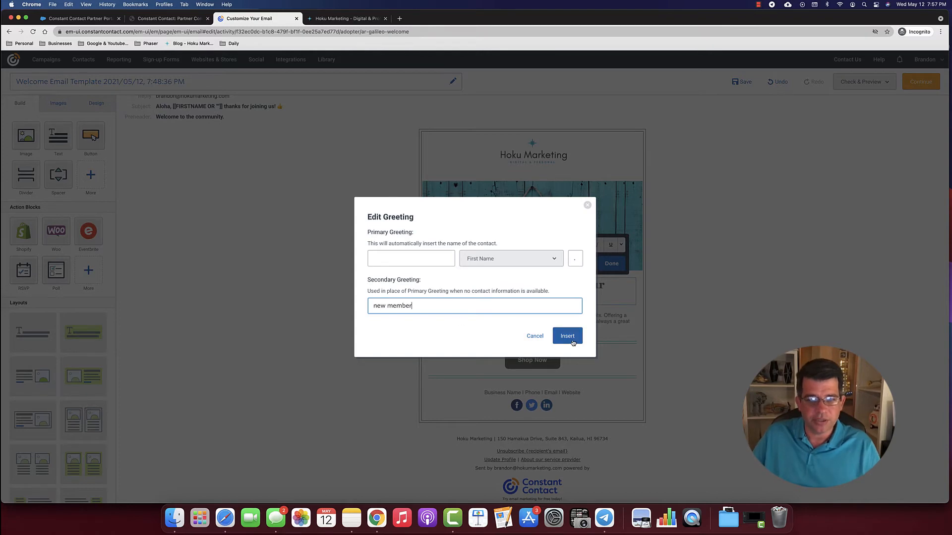
click(568, 336)
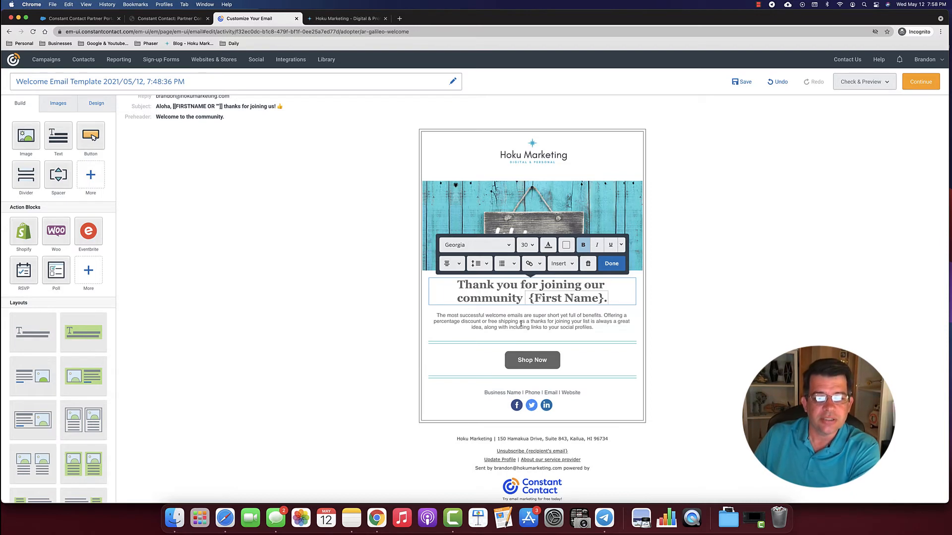
- Rewrite the body paragraph: an active marketing community looking forward to sharing tips on how to improve
drag(593, 328, 434, 315)
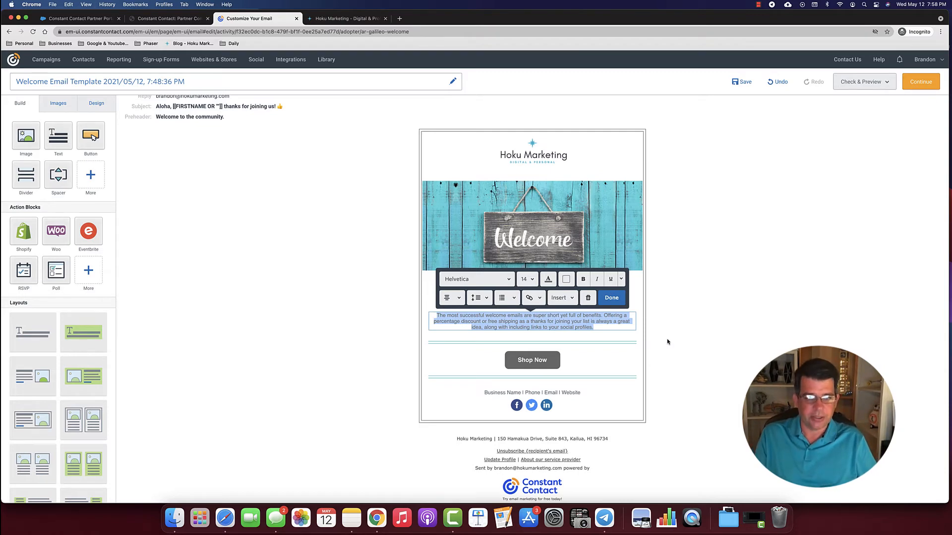
text(We are)
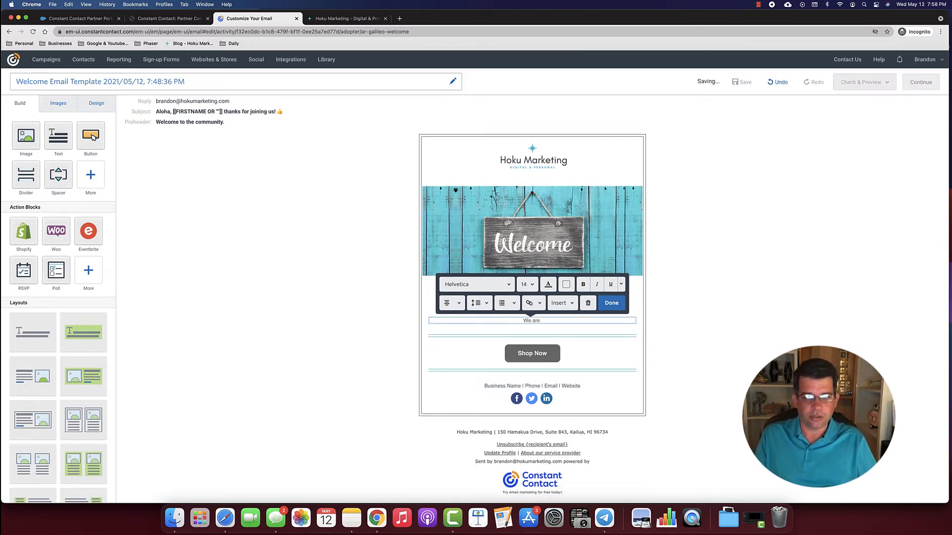
text( an active m)
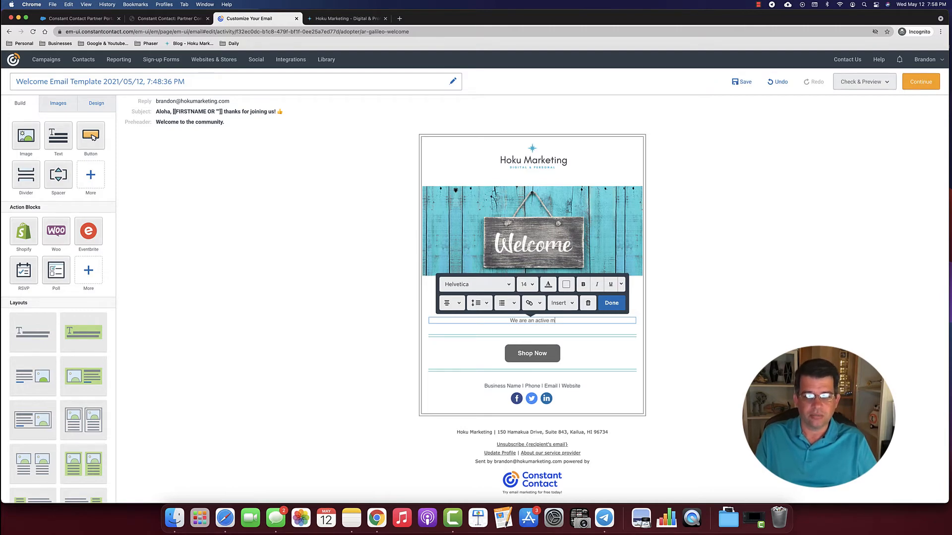
key(BackSpace)
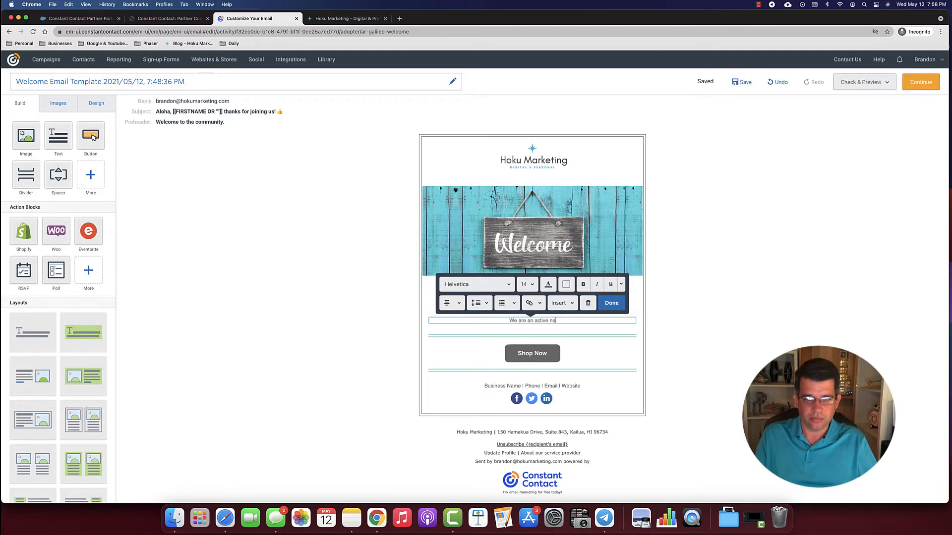
key(BackSpace)
key(BackSpace)
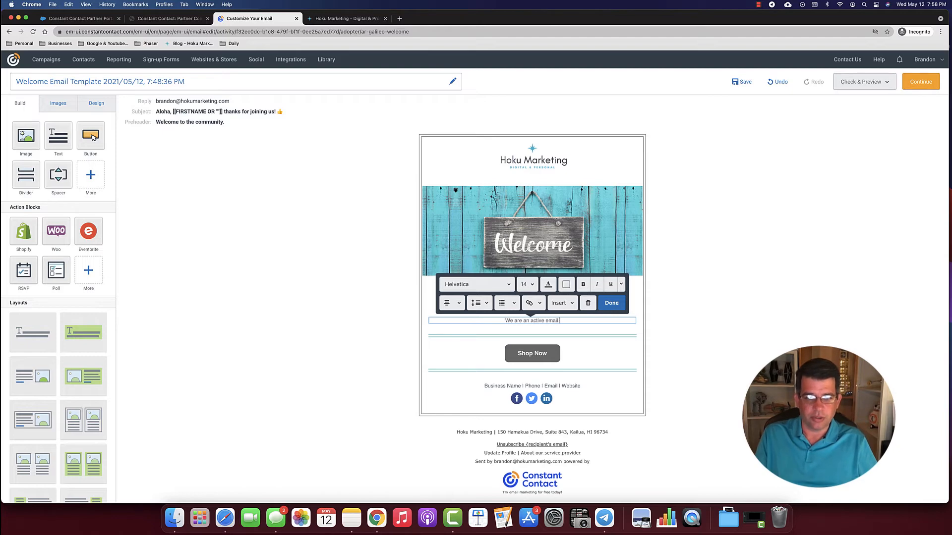
text(marketing co)
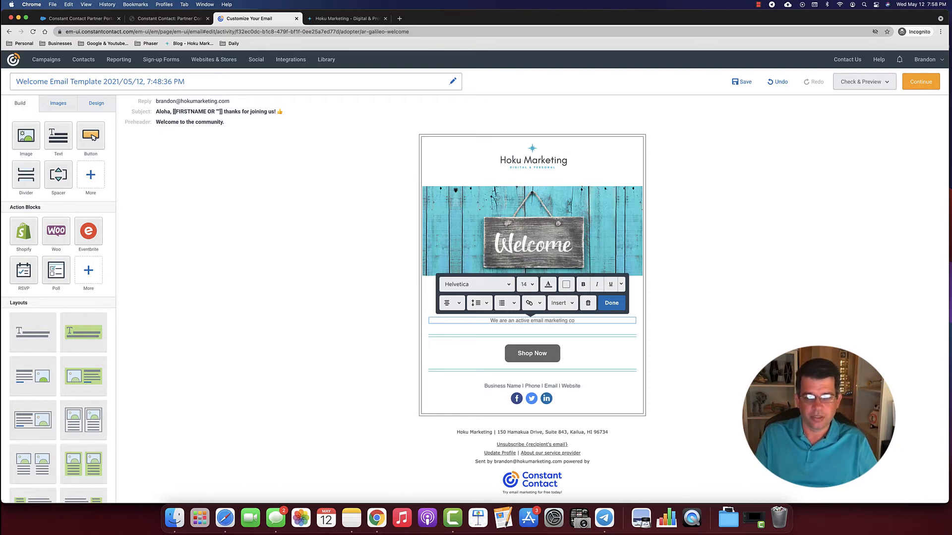
text(mmunity and w)
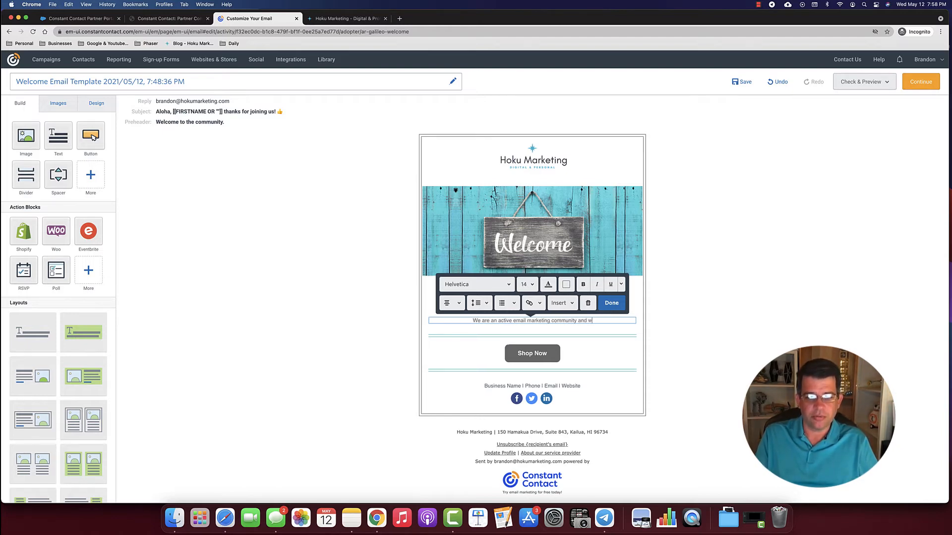
text(e look forwa)
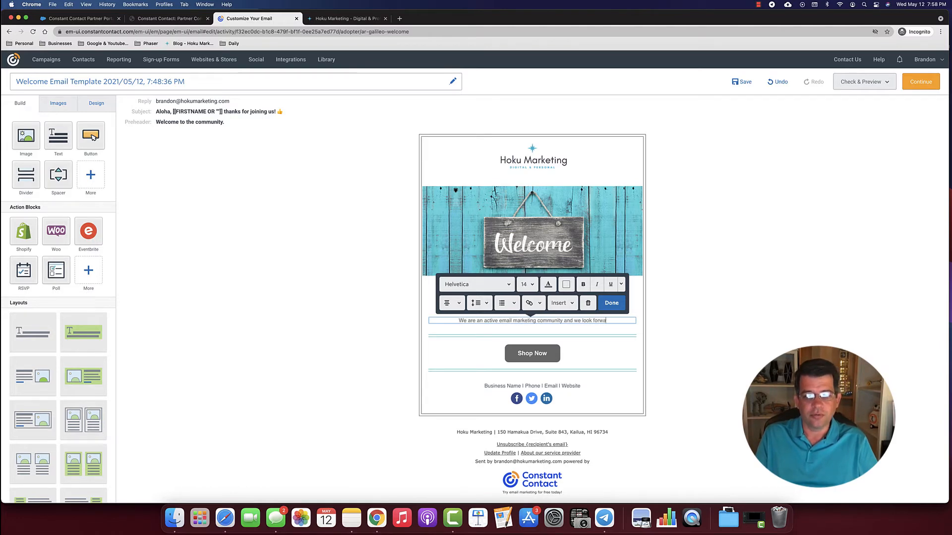
text(rd to working wi)
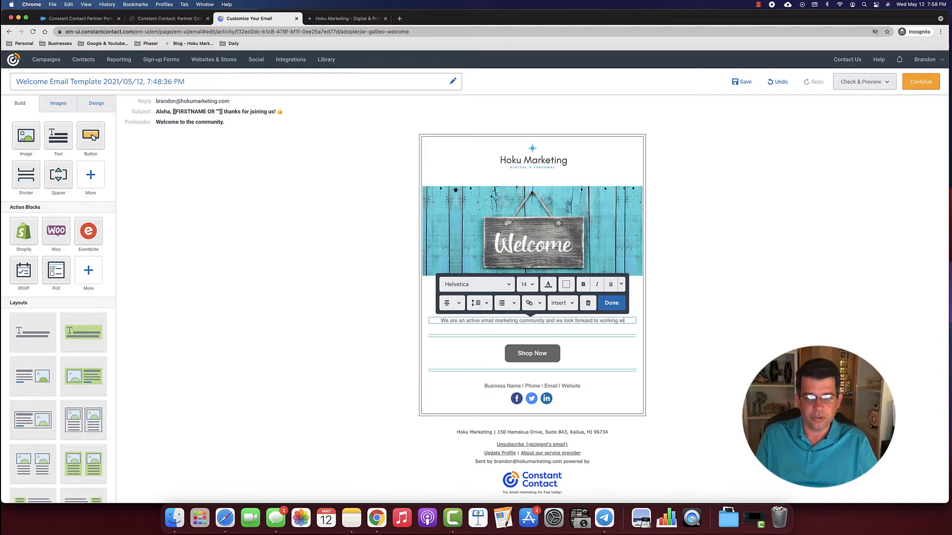
text(th you and sharing)
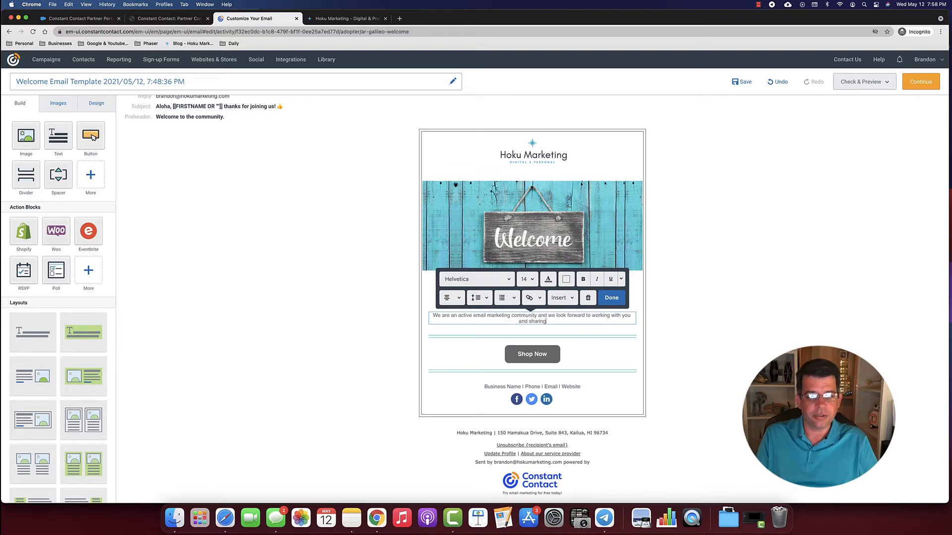
text( tips and b)
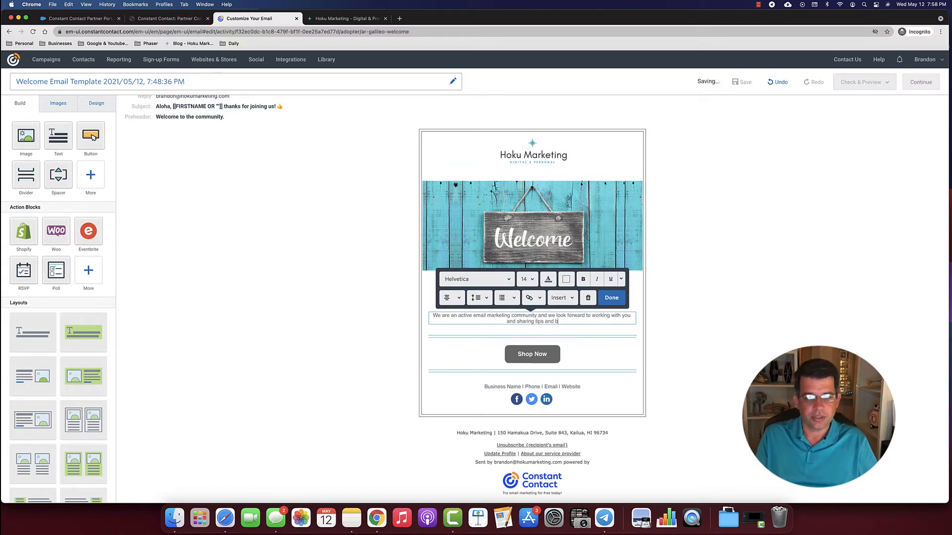
text(est)
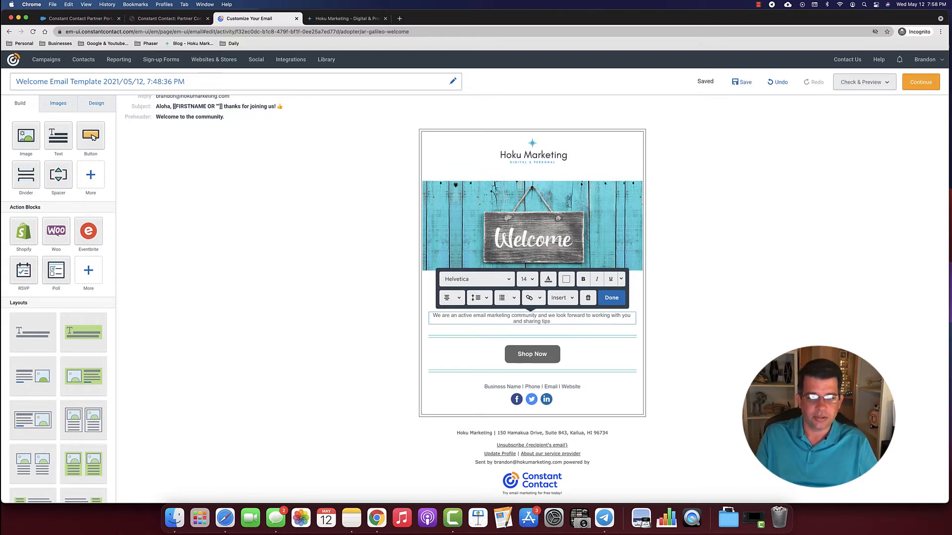
text( on how to i)
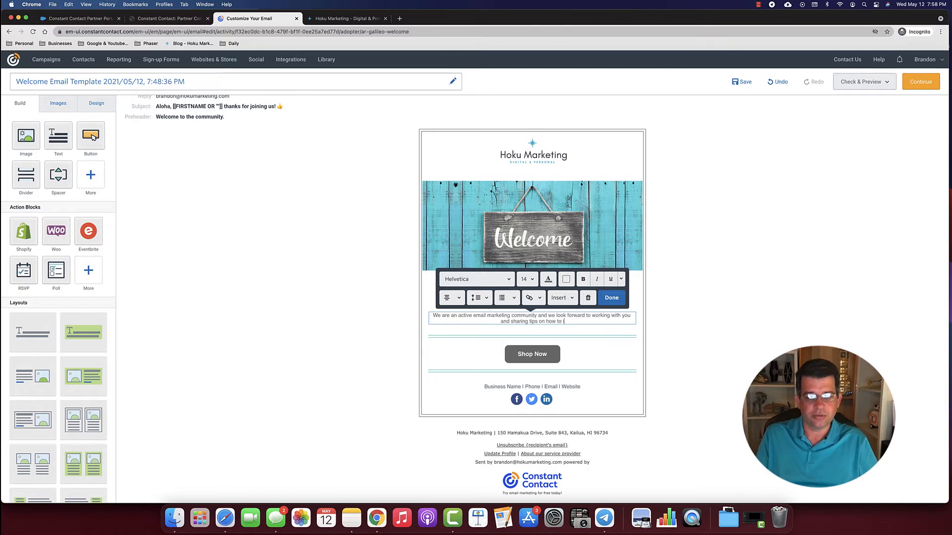
text(mpo)
text(rove.)
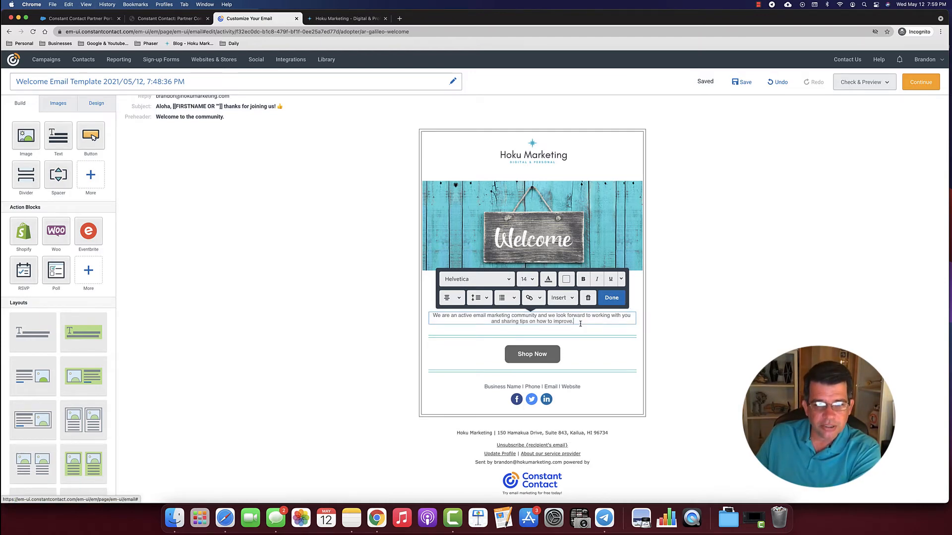
click(533, 298)
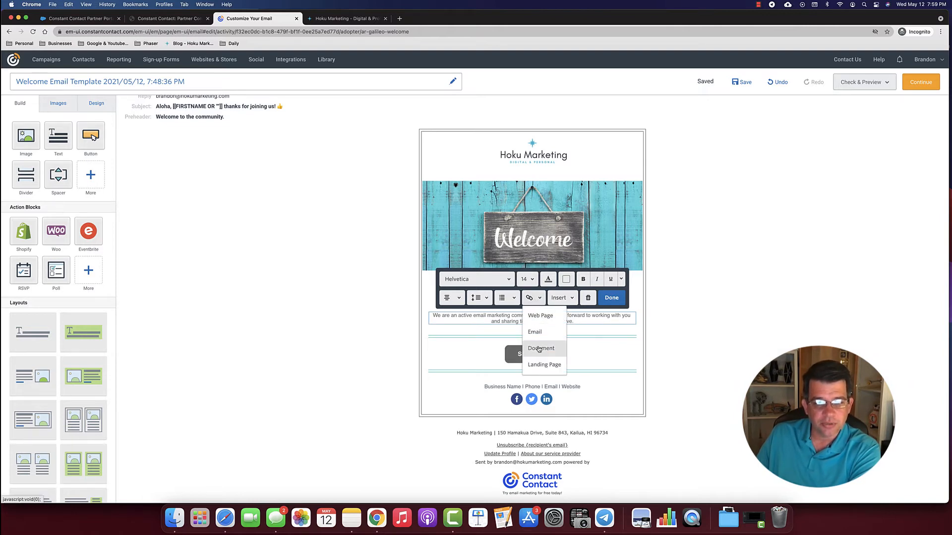
click(587, 321)
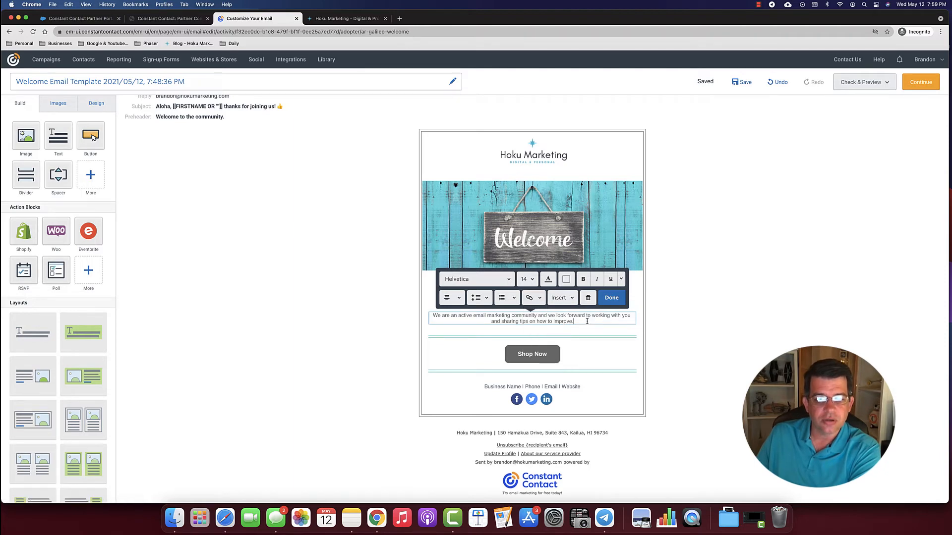
click(613, 298)
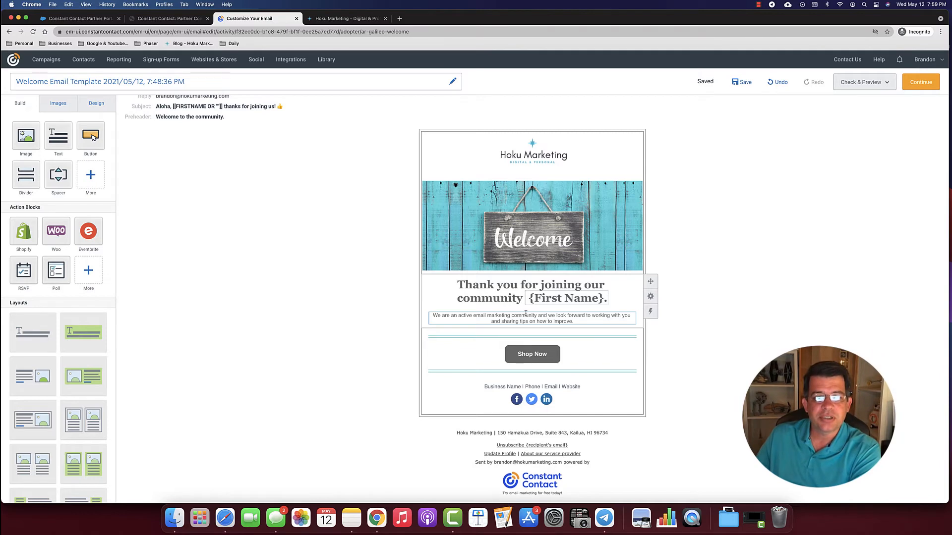
click(547, 354)
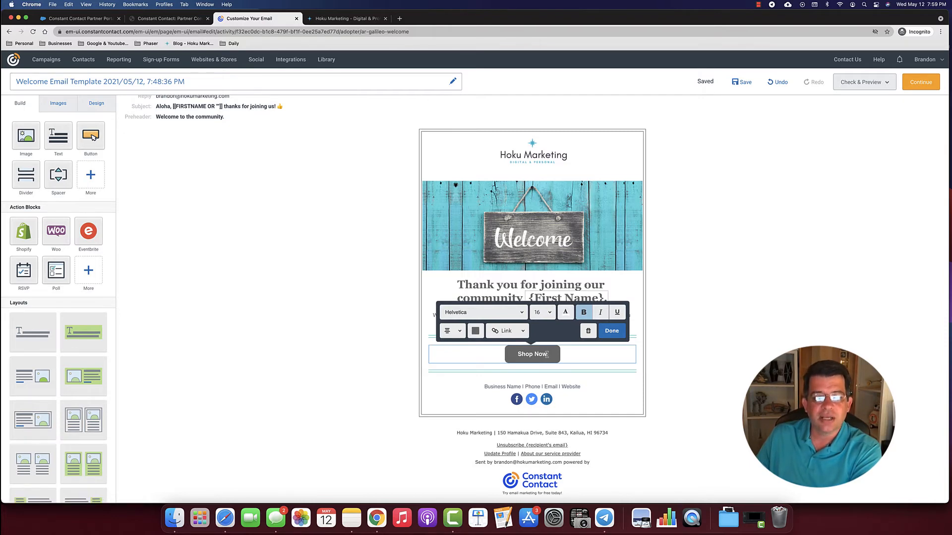
drag(548, 354, 517, 354)
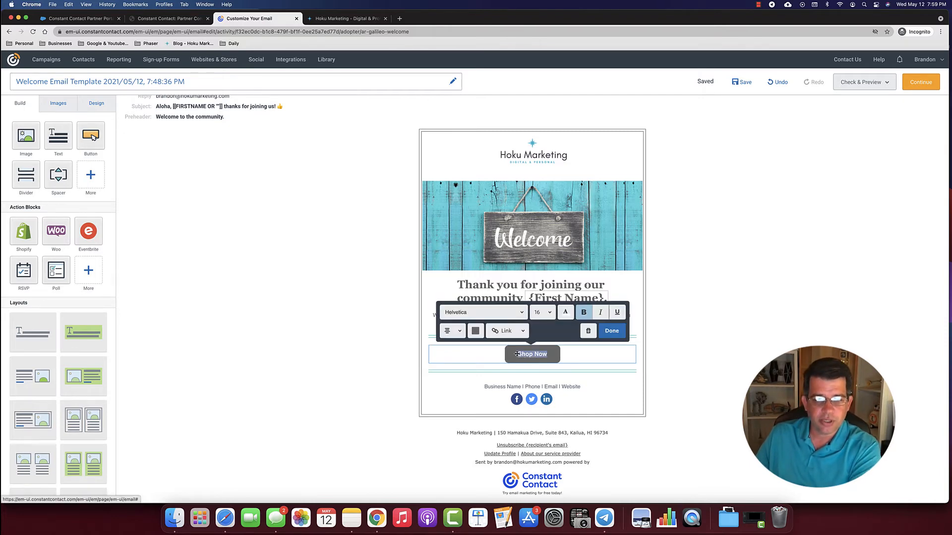
text(L)
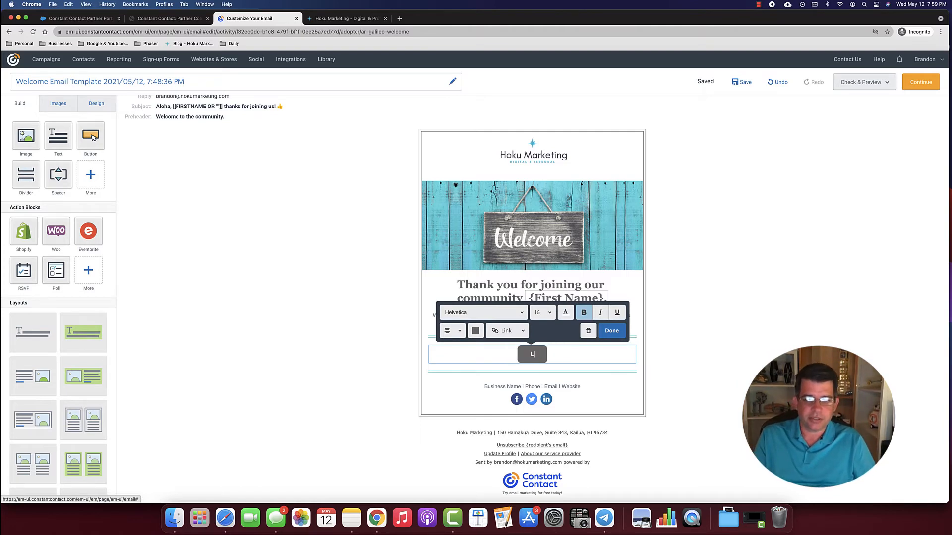
text(earn Ma)
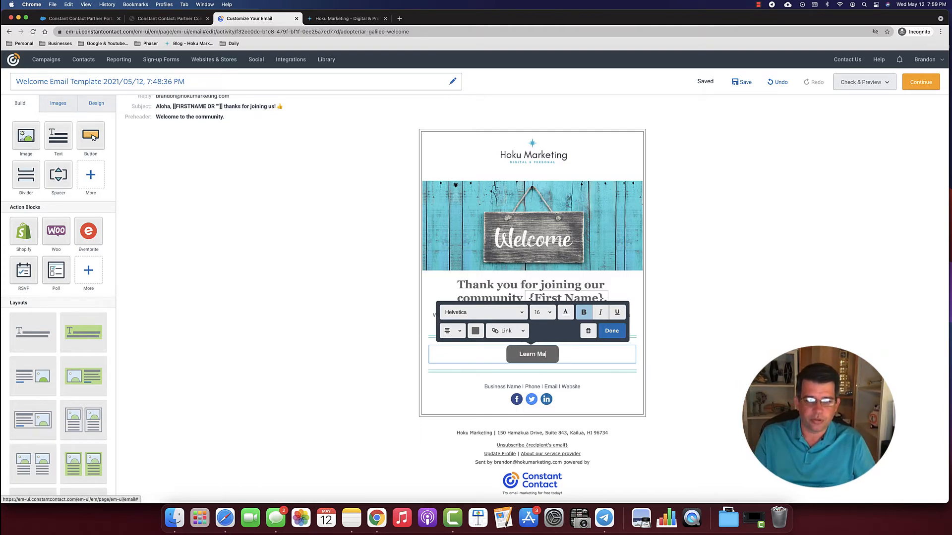
key(BackSpace)
text(ore)
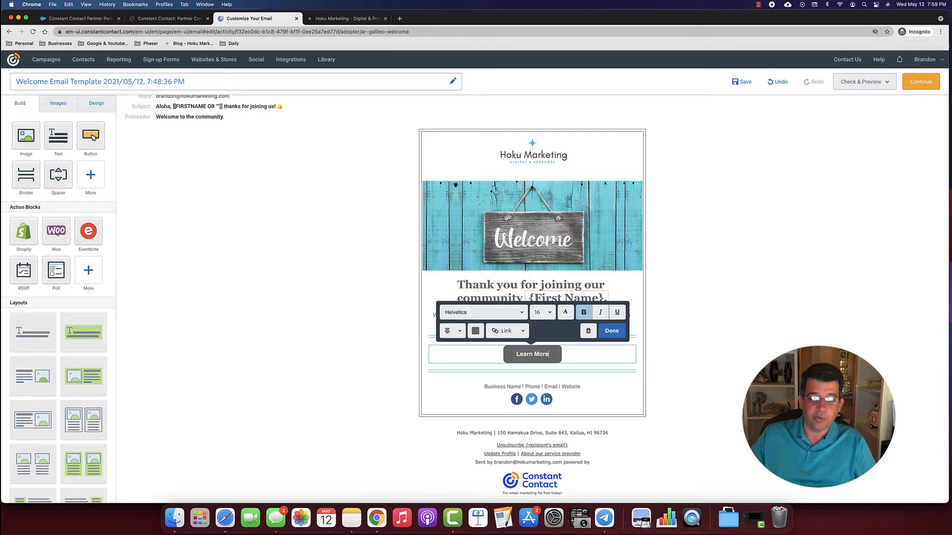
click(512, 332)
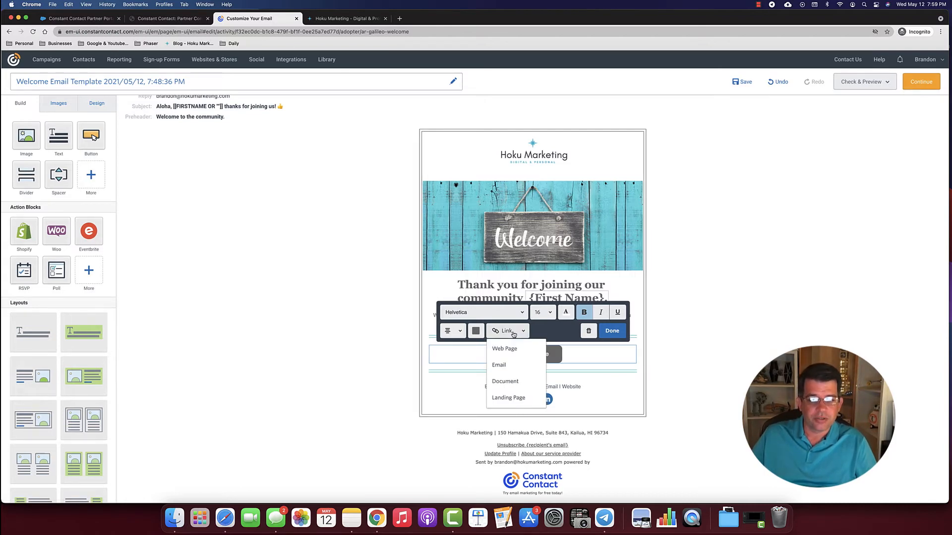
click(615, 362)
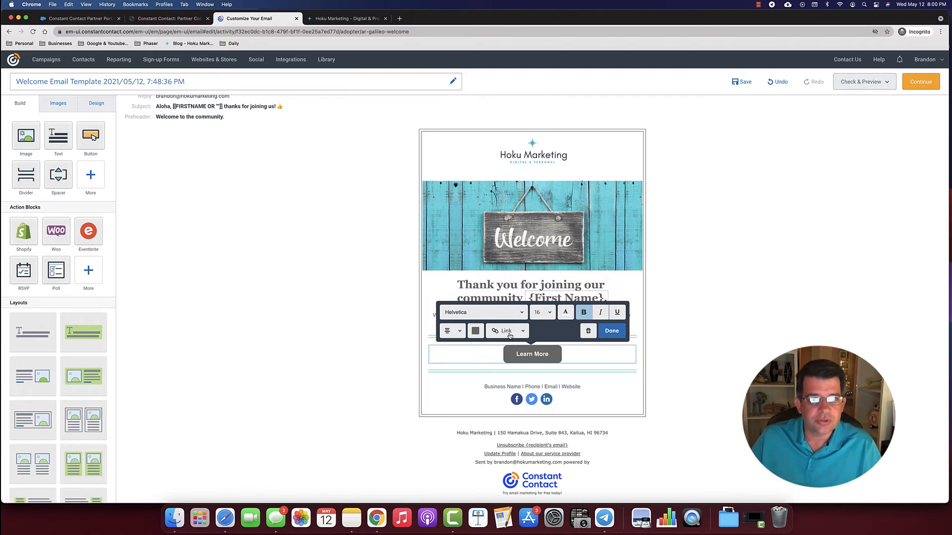
click(342, 18)
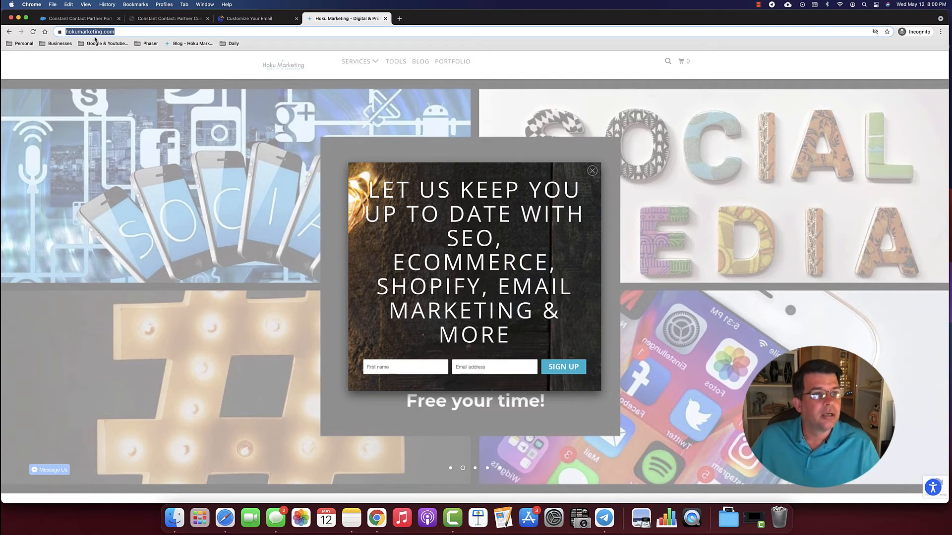
click(249, 18)
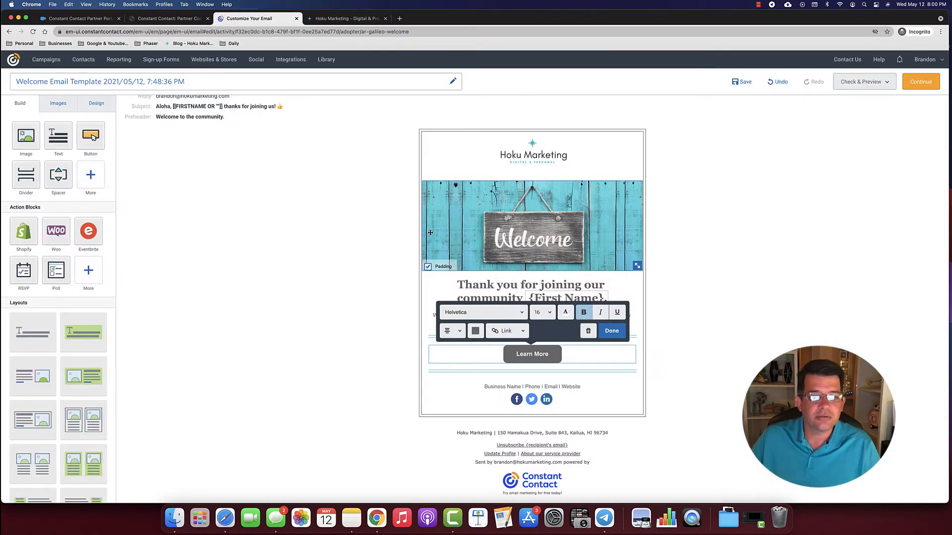
click(523, 332)
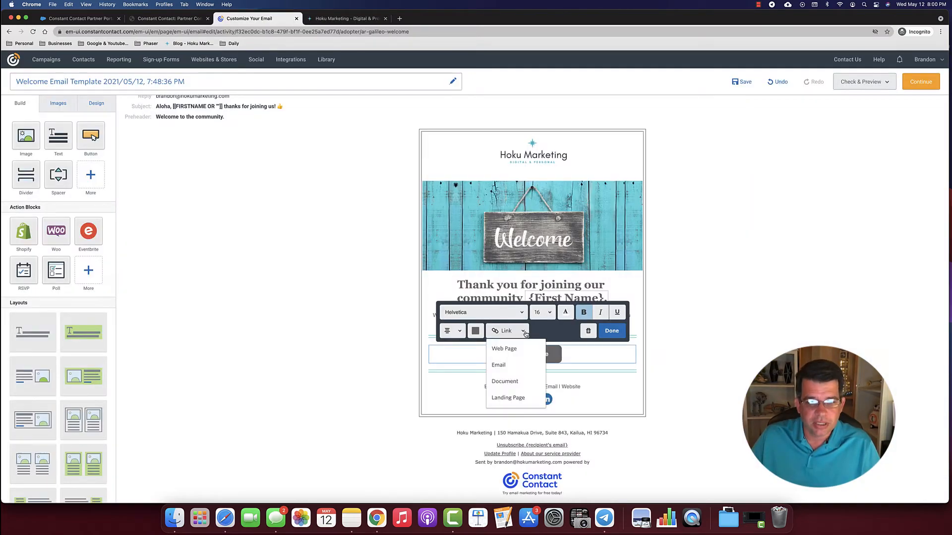
click(508, 349)
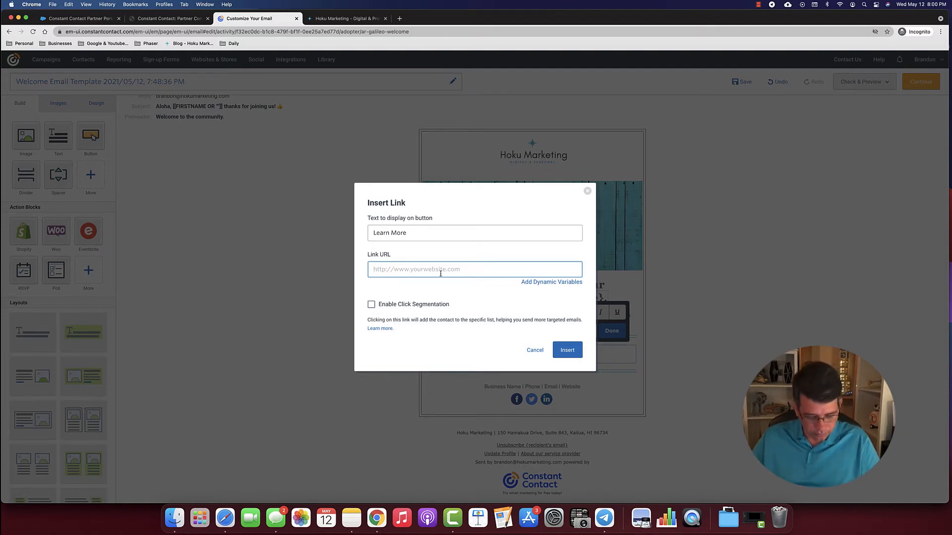
text(https://hokumarketing.com/)
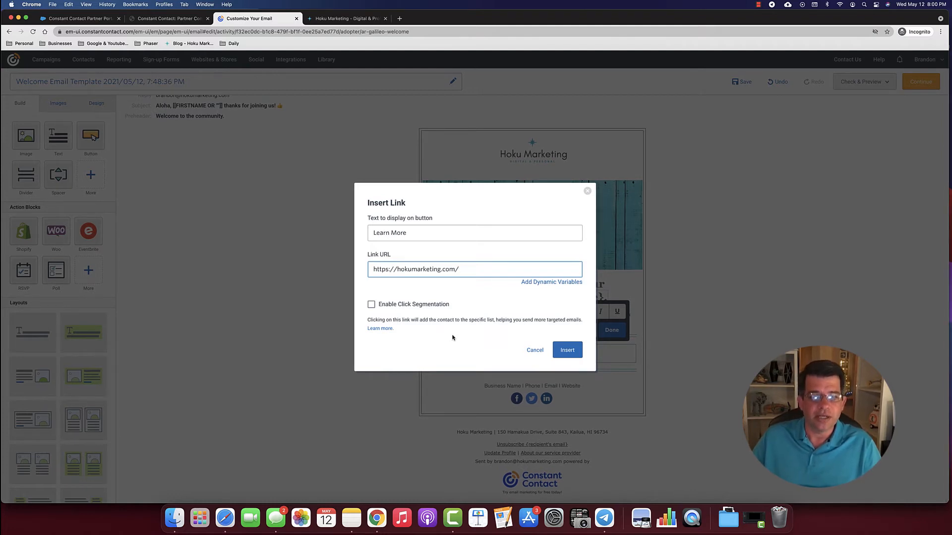
click(567, 351)
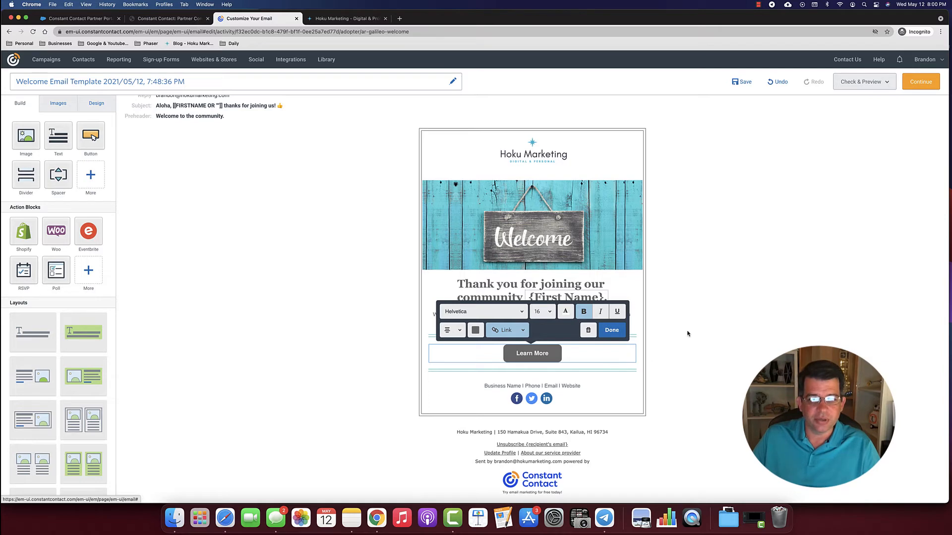
click(535, 218)
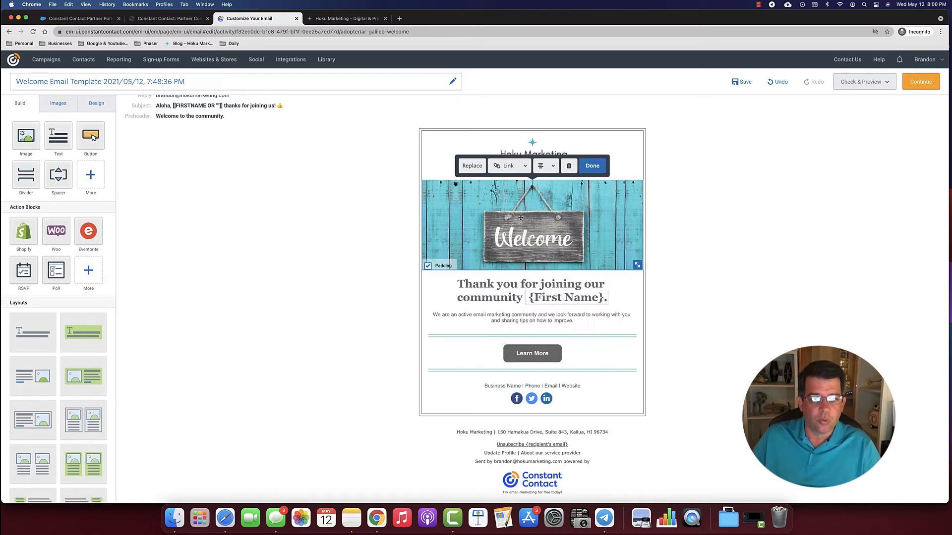
click(511, 166)
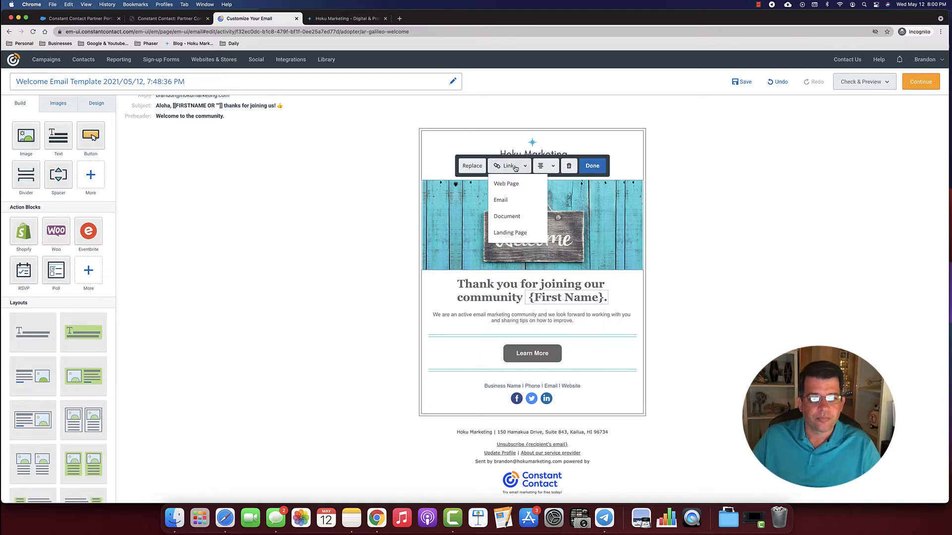
click(502, 190)
text(https://hokumarketing.com/)
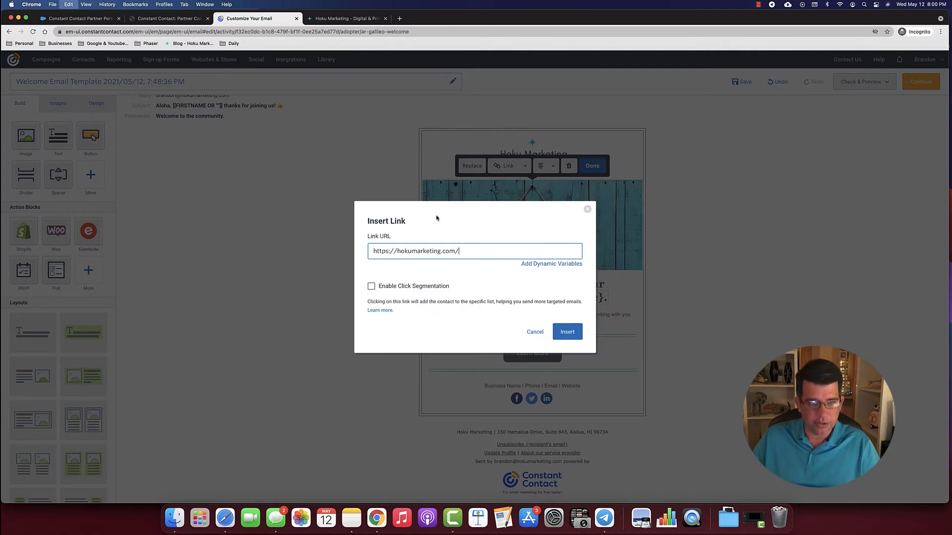
click(567, 335)
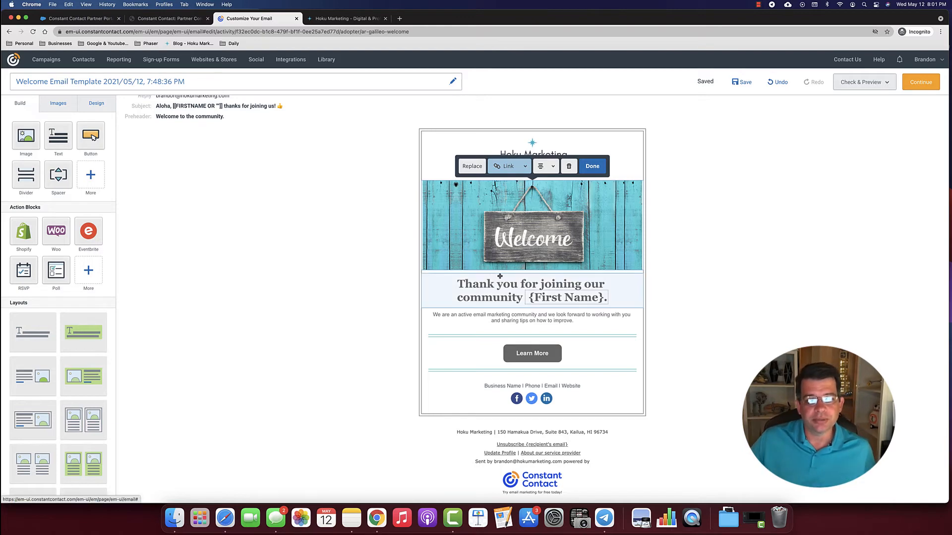
click(592, 167)
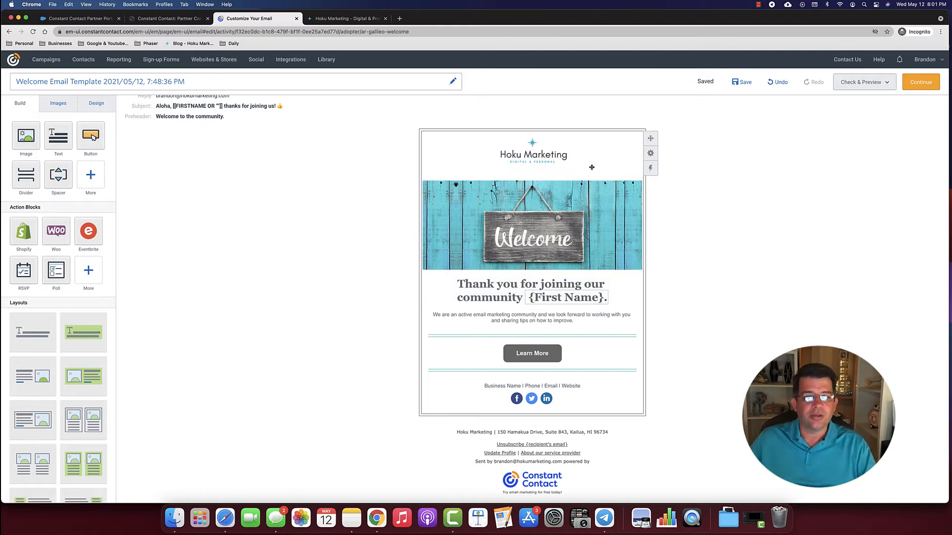
click(533, 154)
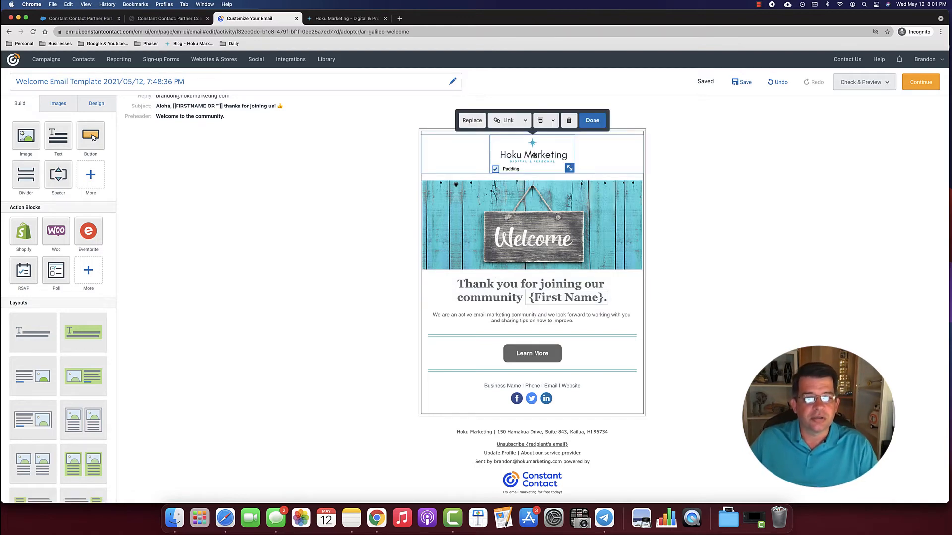
click(519, 121)
click(504, 138)
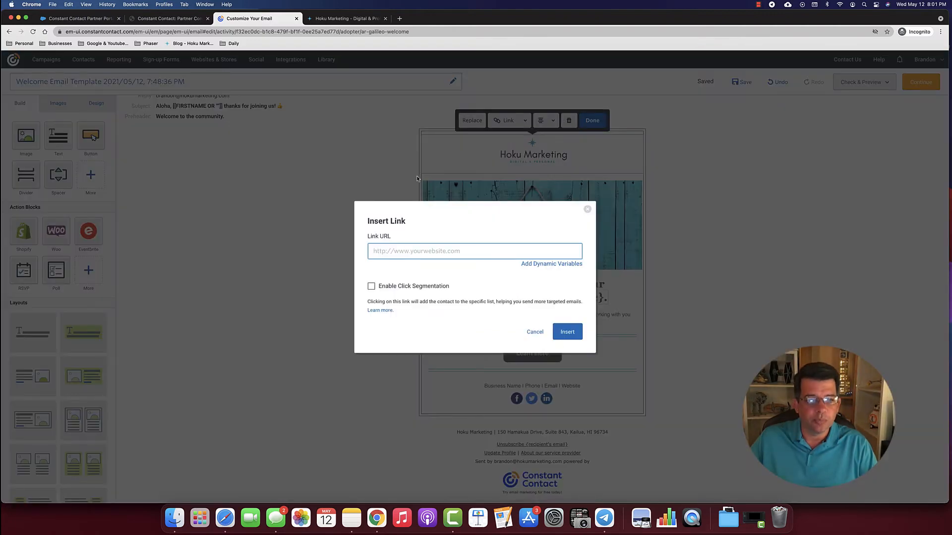
text(https://hokumarketing.com/)
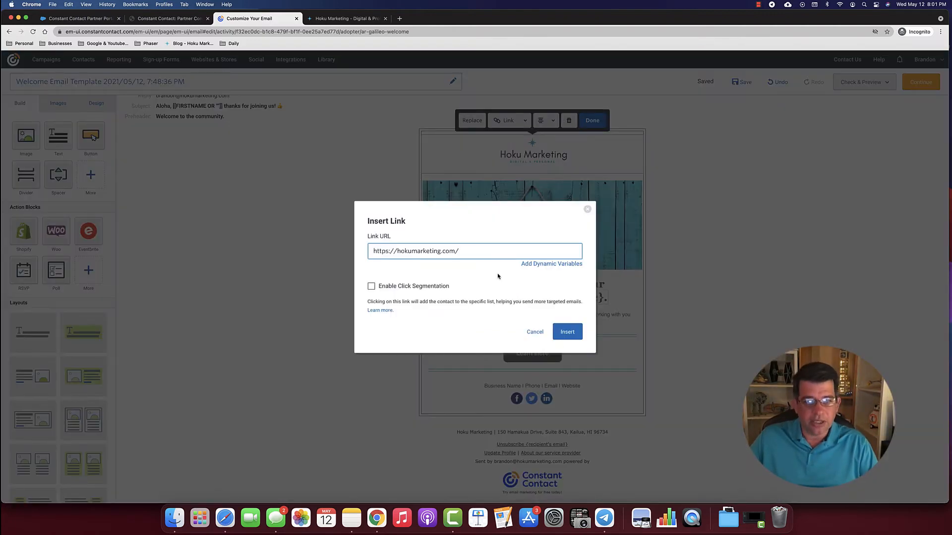
click(566, 332)
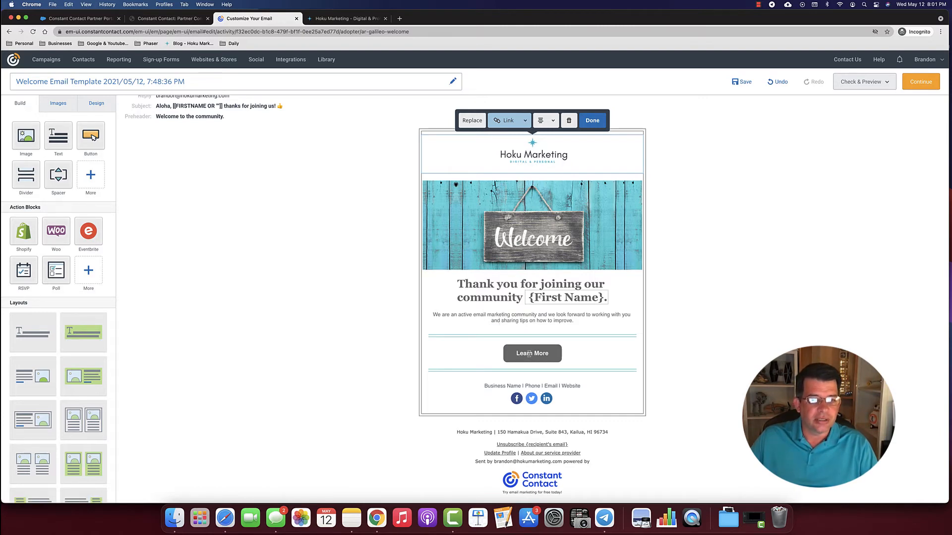
click(557, 357)
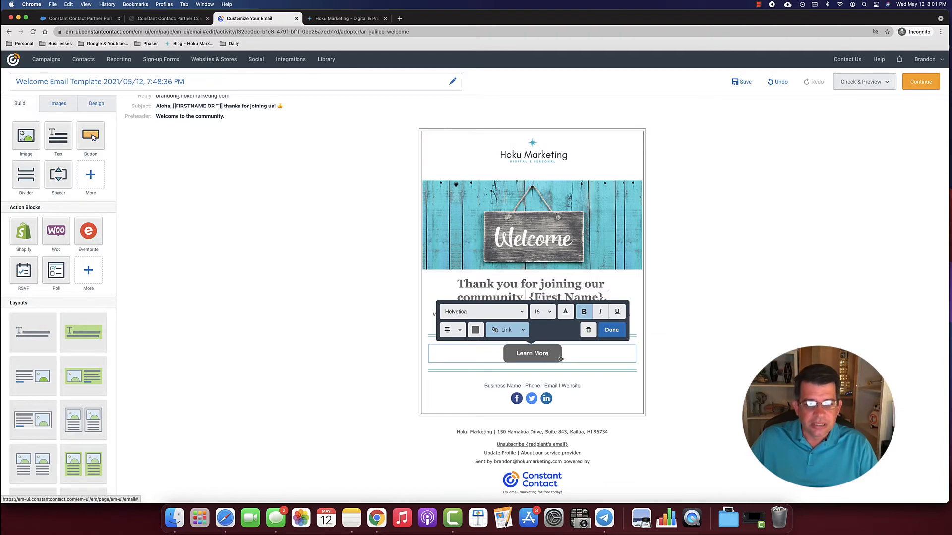
click(476, 332)
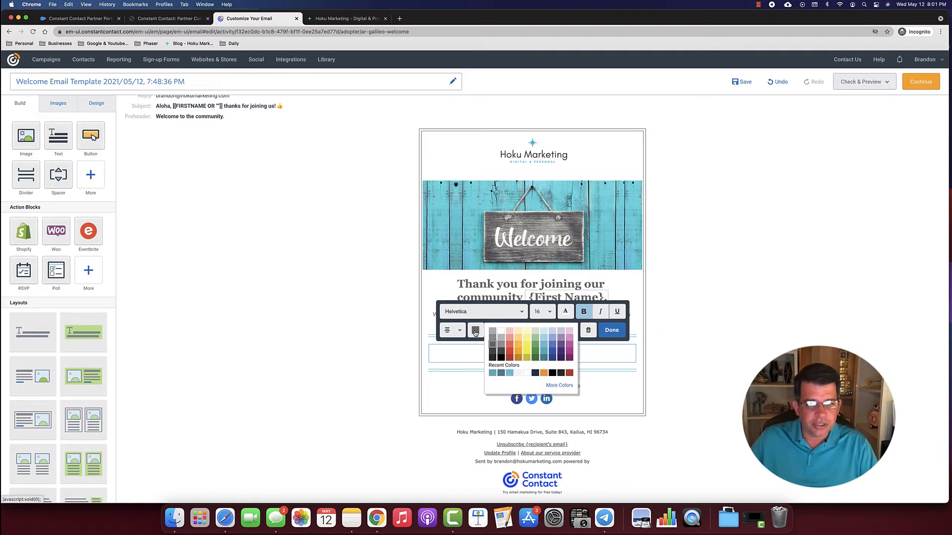
- Give the Learn More button a darker grey background and finish editing it
click(493, 353)
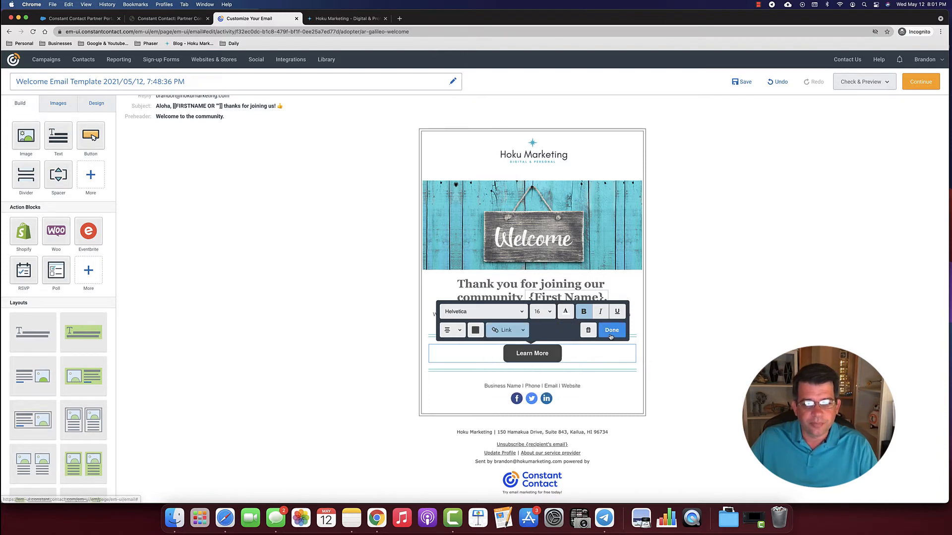
click(479, 334)
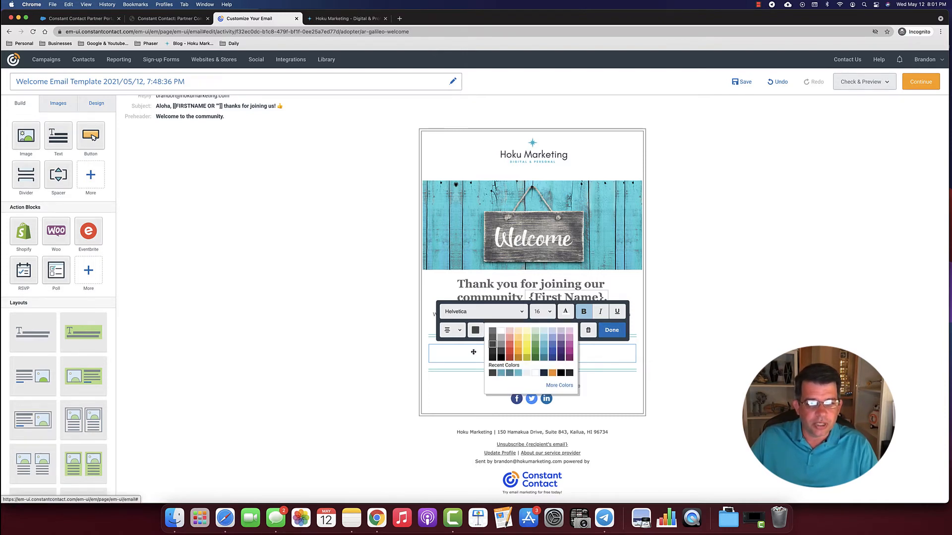
click(614, 358)
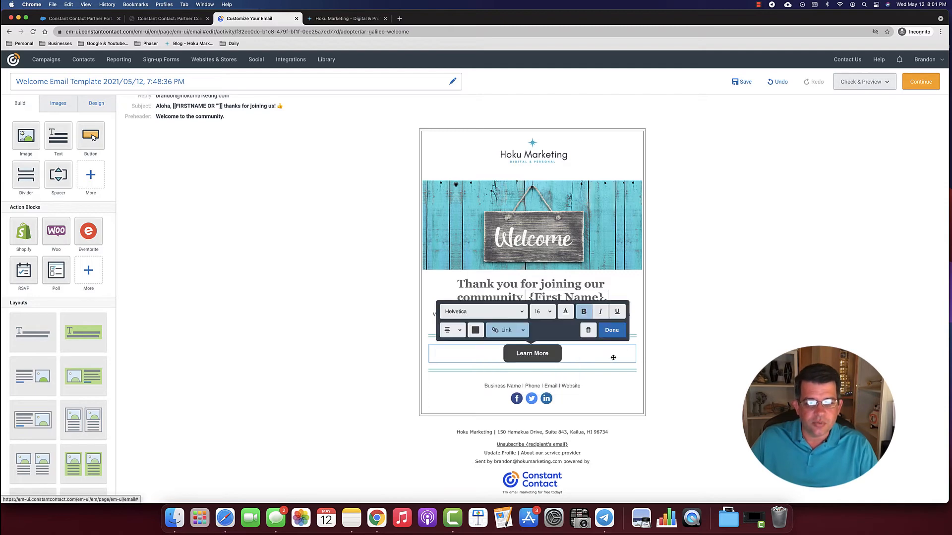
click(607, 333)
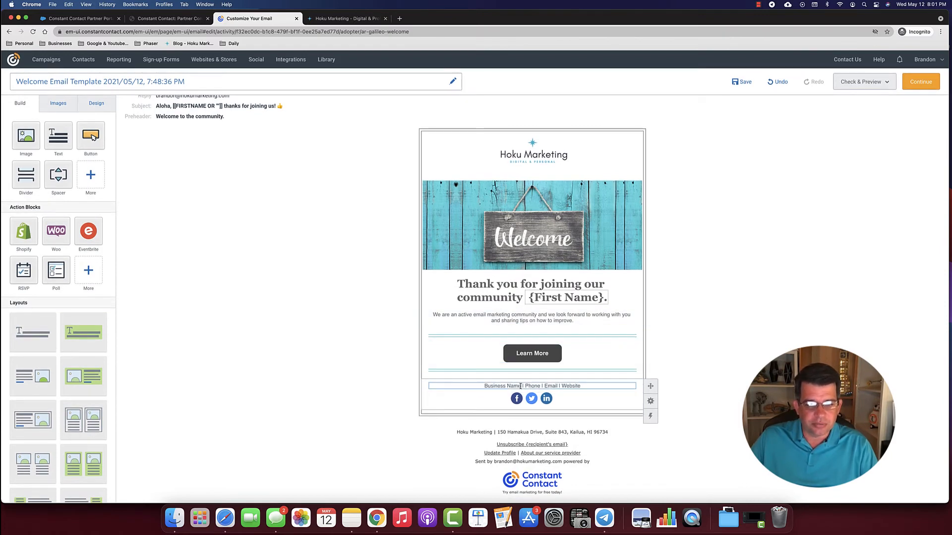
- Replace the footer's Business Name placeholder with 'Hoku Marketing' and delete the Phone entry
drag(521, 385, 484, 386)
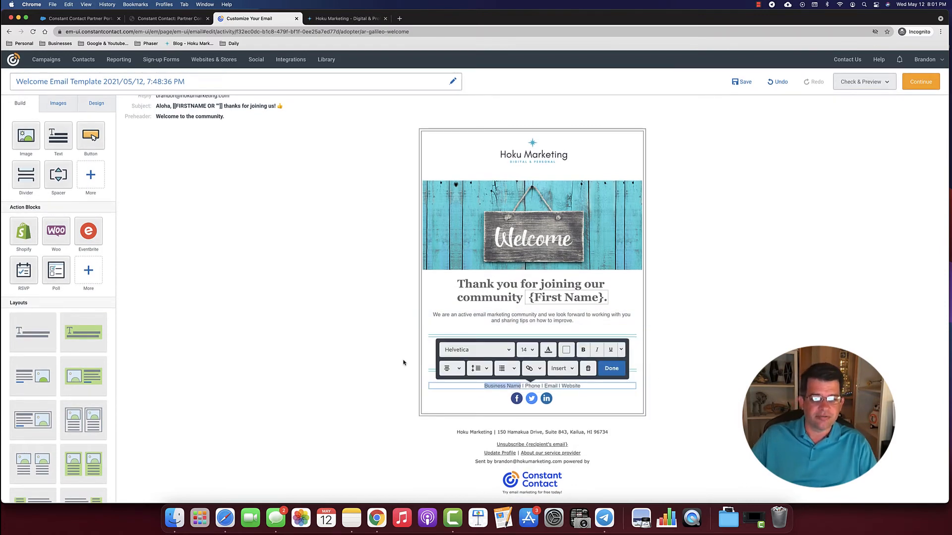
text(Hoku)
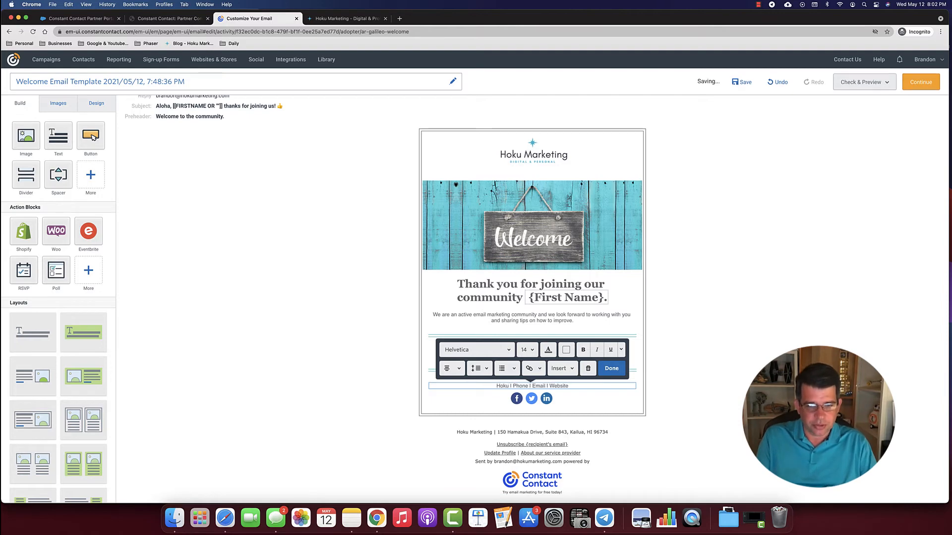
text( Market)
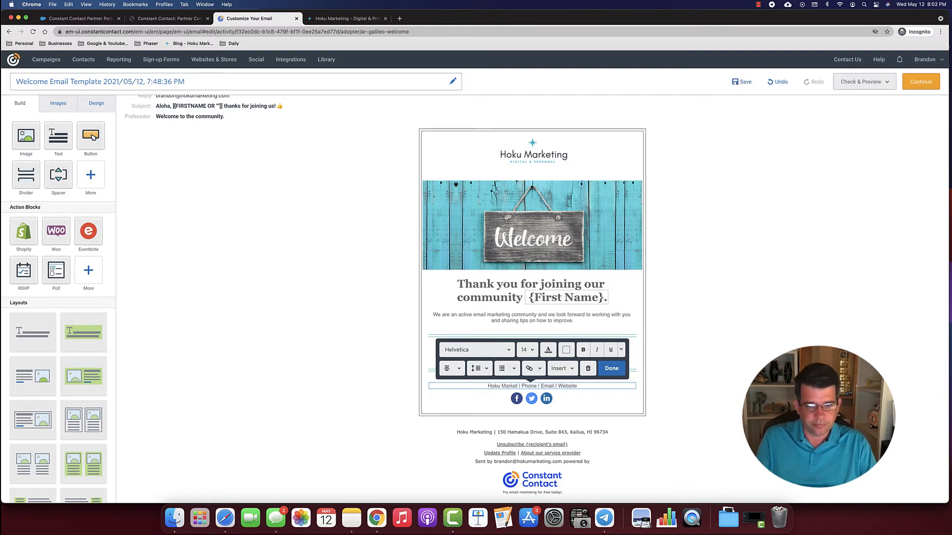
text(ing)
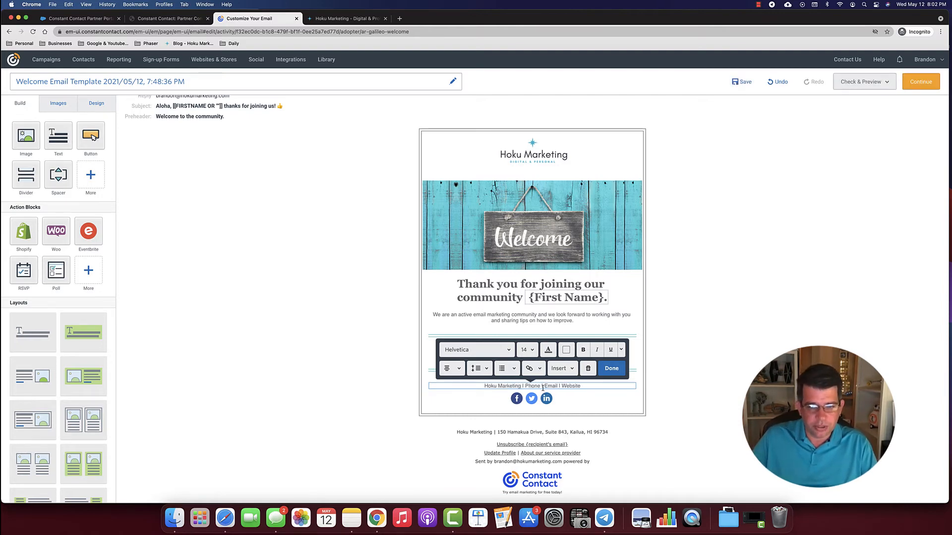
drag(543, 388, 525, 386)
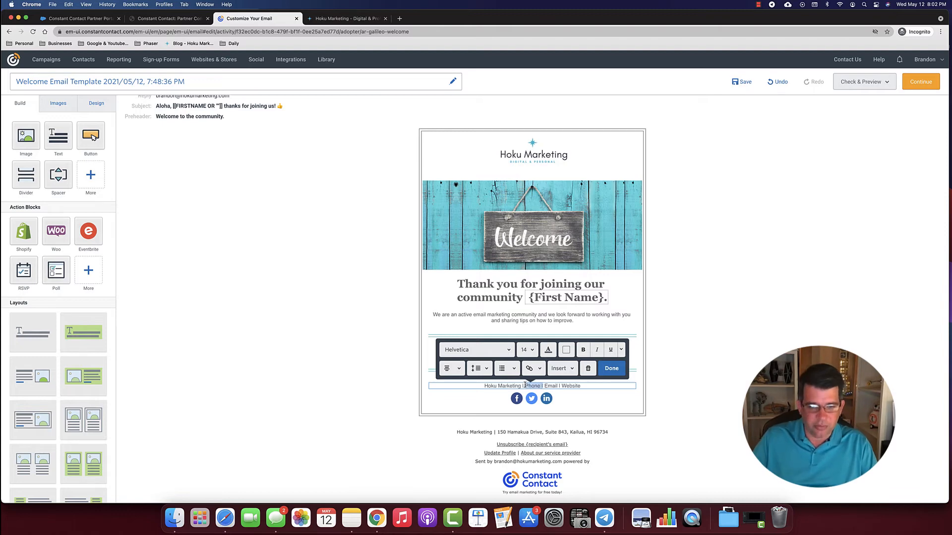
key(BackSpace)
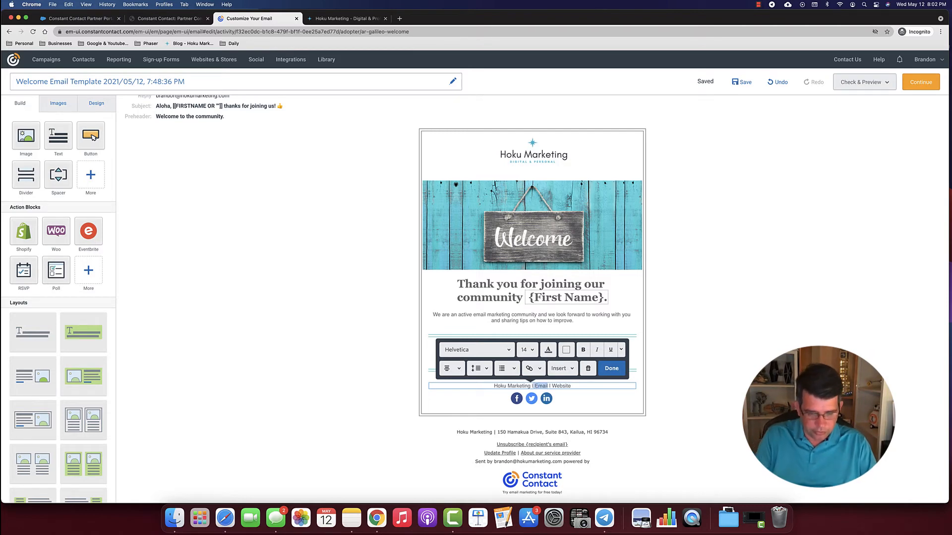
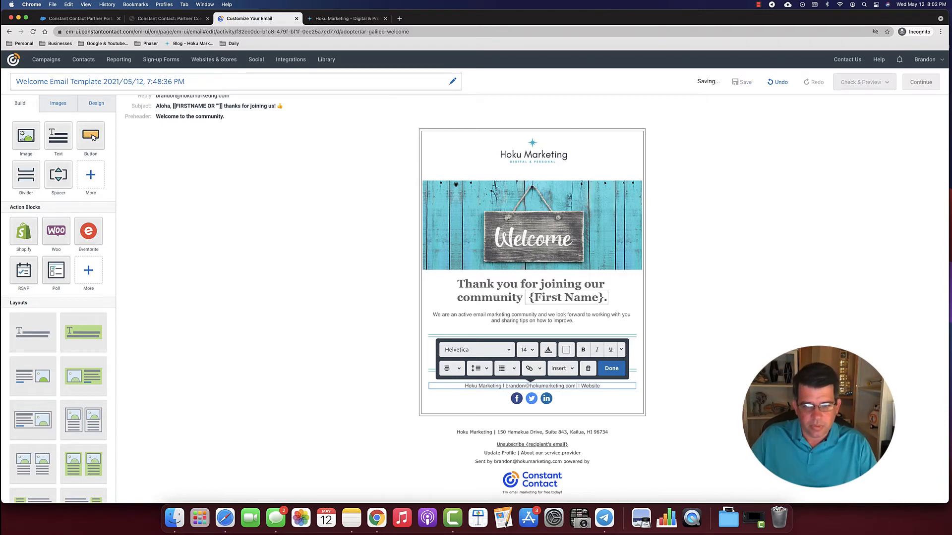
- Enter the company e-mail address in the footer and replace 'Website' with hokumarketing.com
double_click(589, 386)
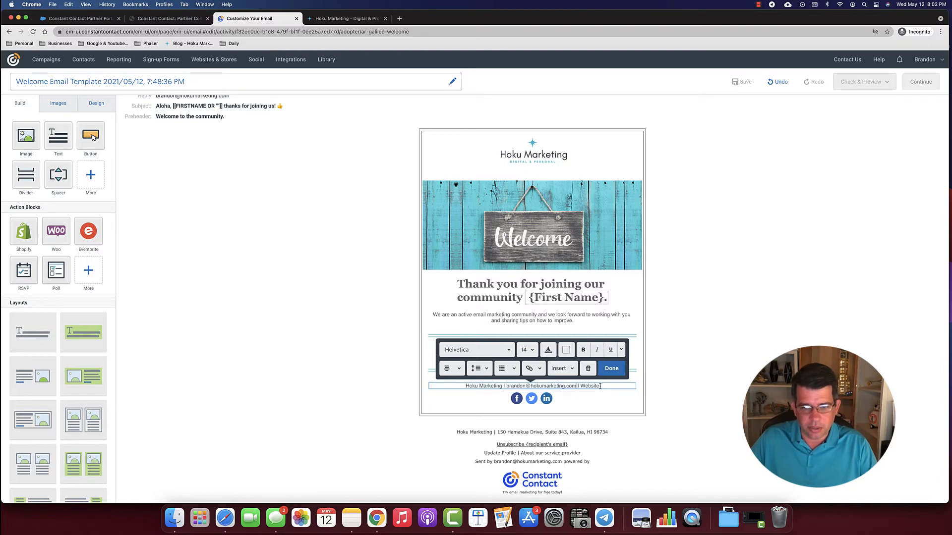
text(hoku)
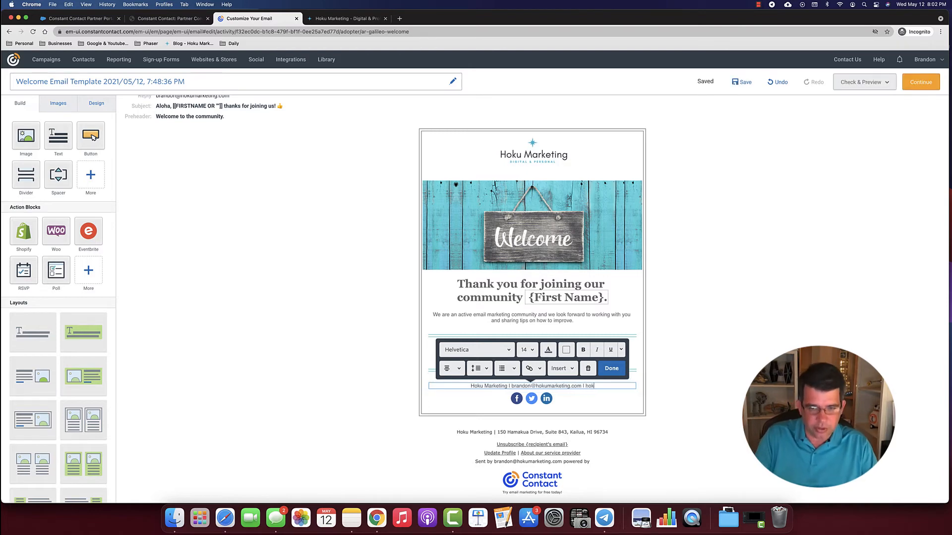
text(marketing)
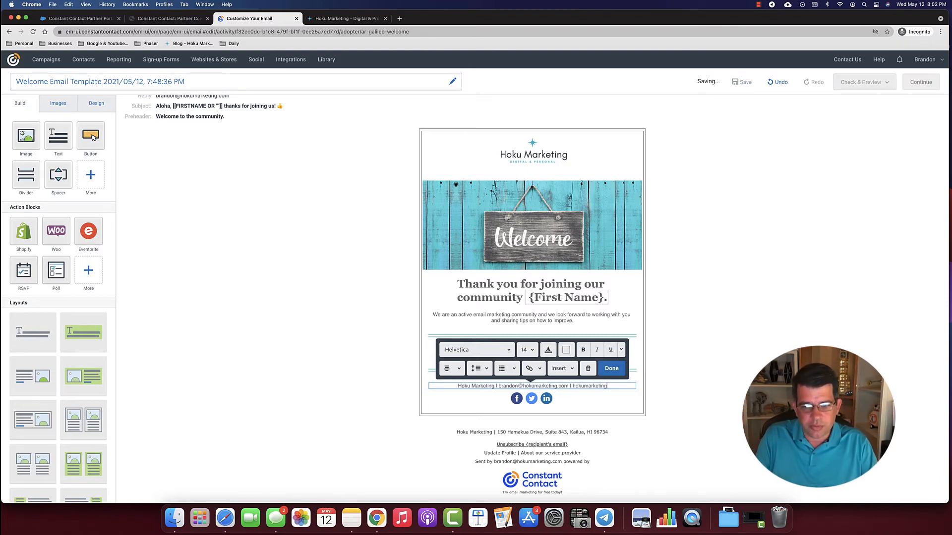
text(.com)
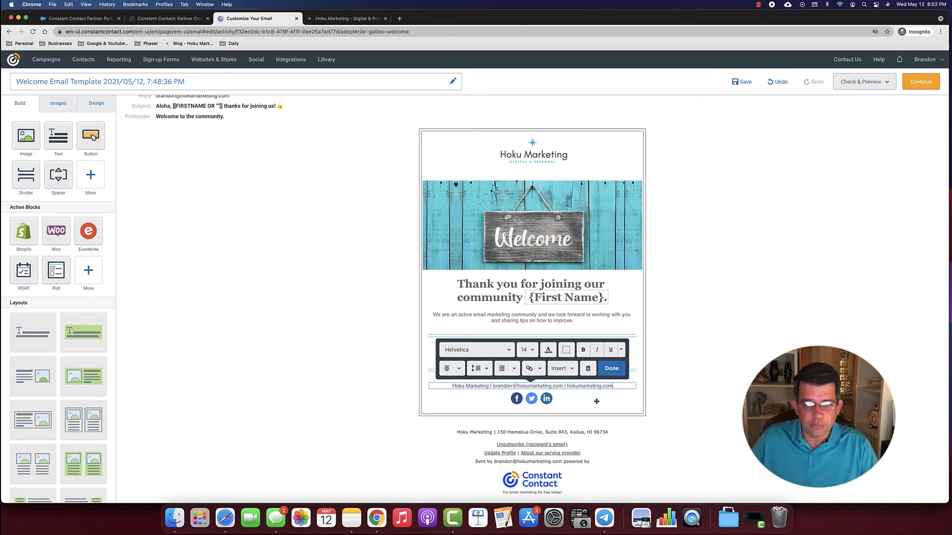
- Set the social icons block to share on readers' pages with Share and Tweet buttons
click(608, 369)
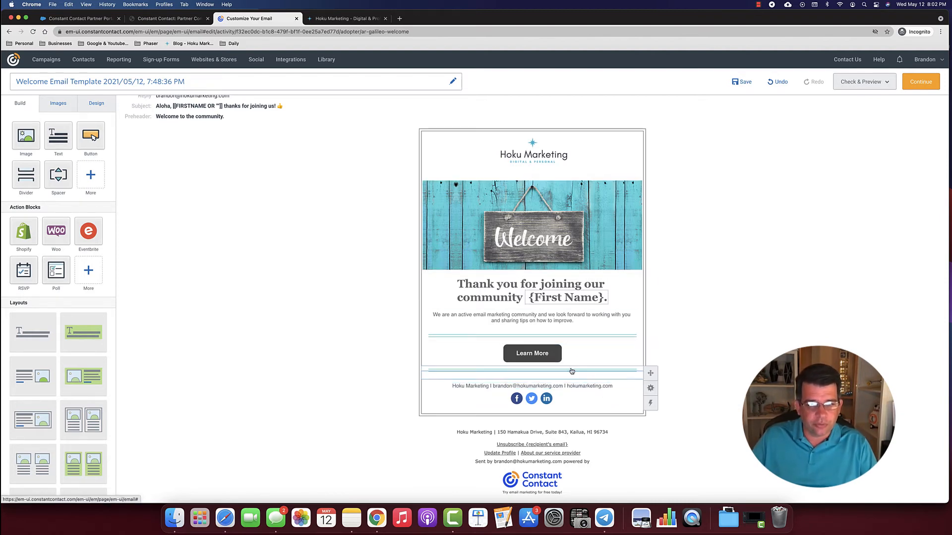
click(580, 402)
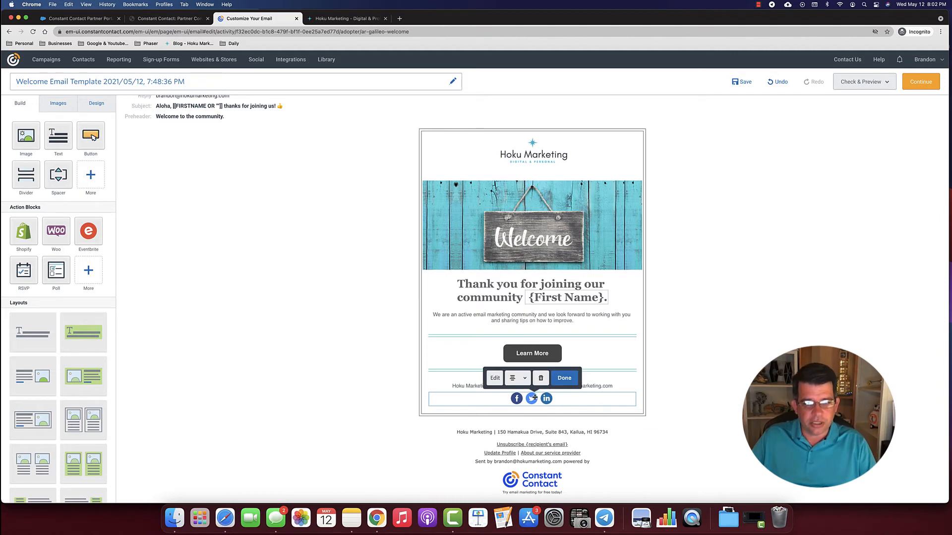
click(496, 383)
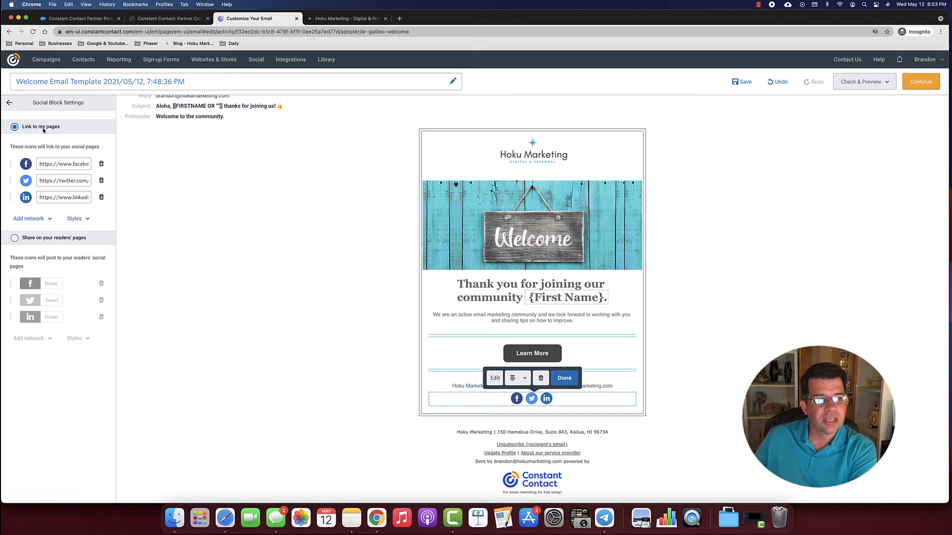
click(14, 238)
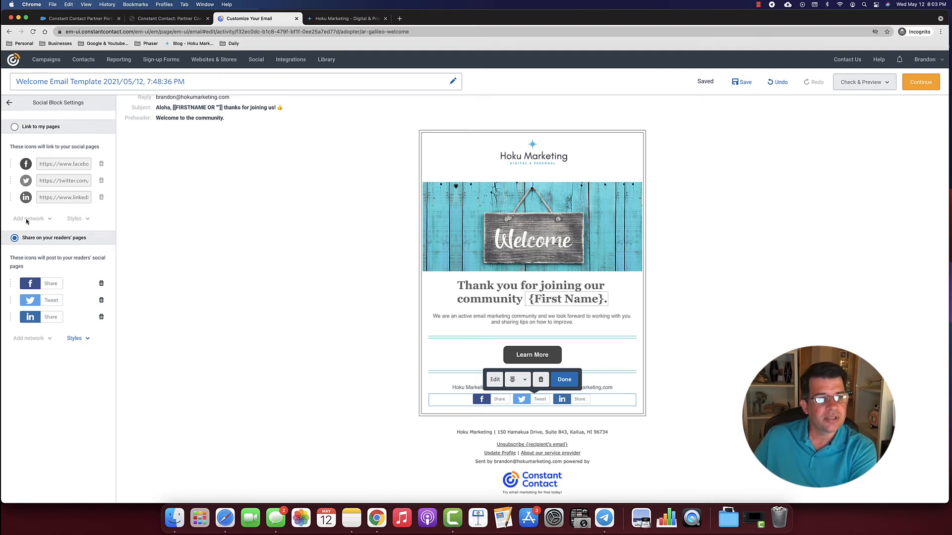
- Switch the social icons back to linking to the company's own pages and list addable networks
click(14, 127)
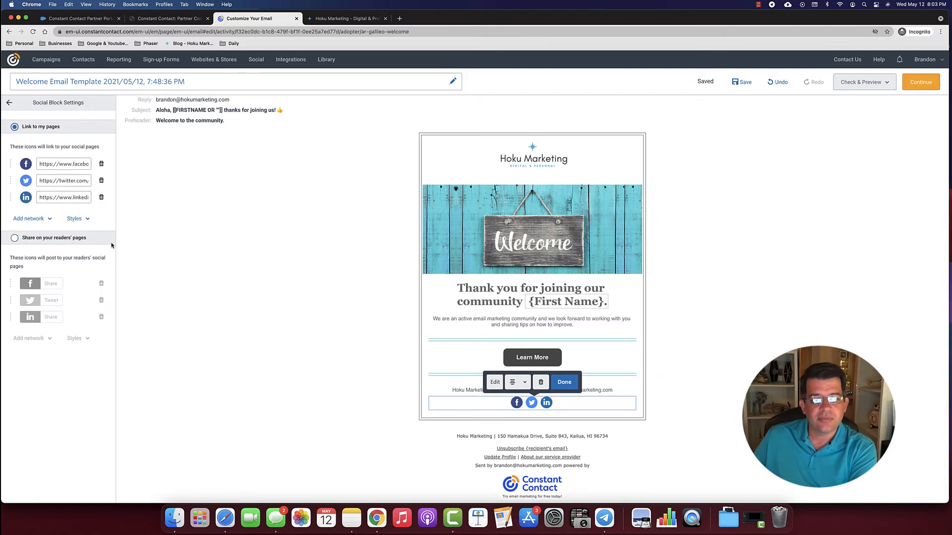
scroll(466, 209, up, 1)
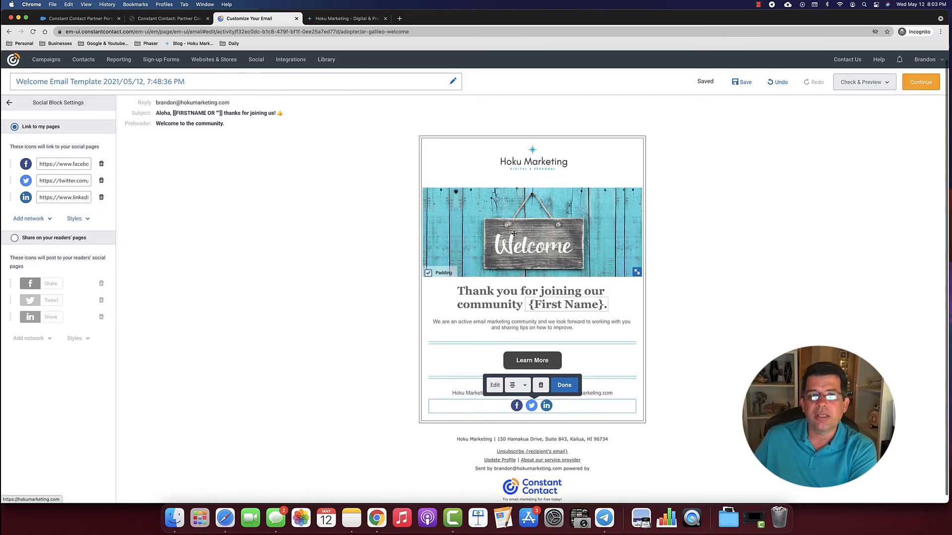
scroll(264, 234, up, 1)
scroll(263, 234, up, 1)
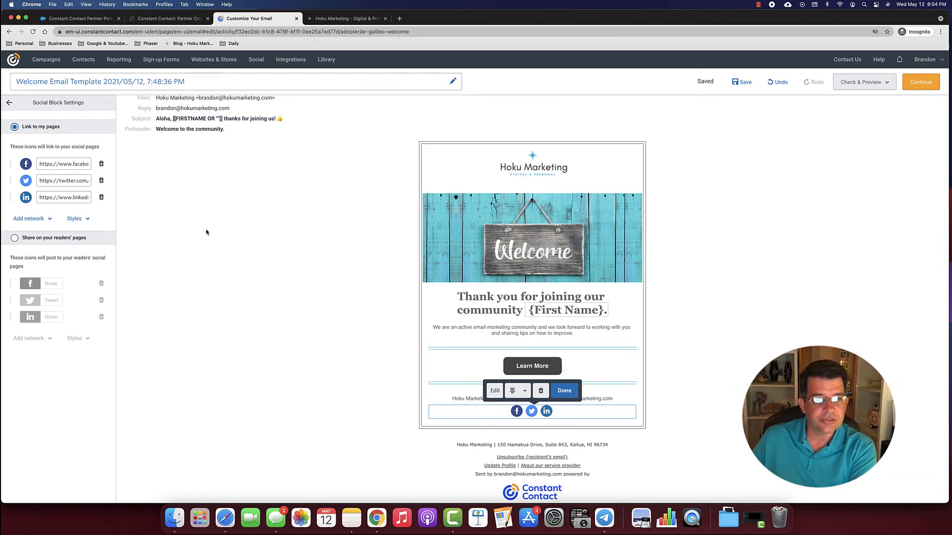
click(36, 223)
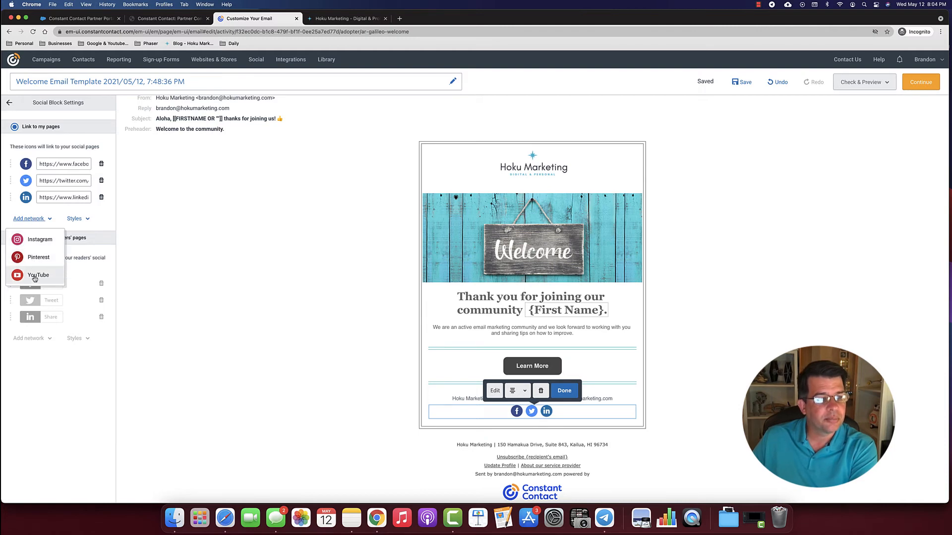
- Add an Instagram icon in first position and make all four social icons black
click(46, 222)
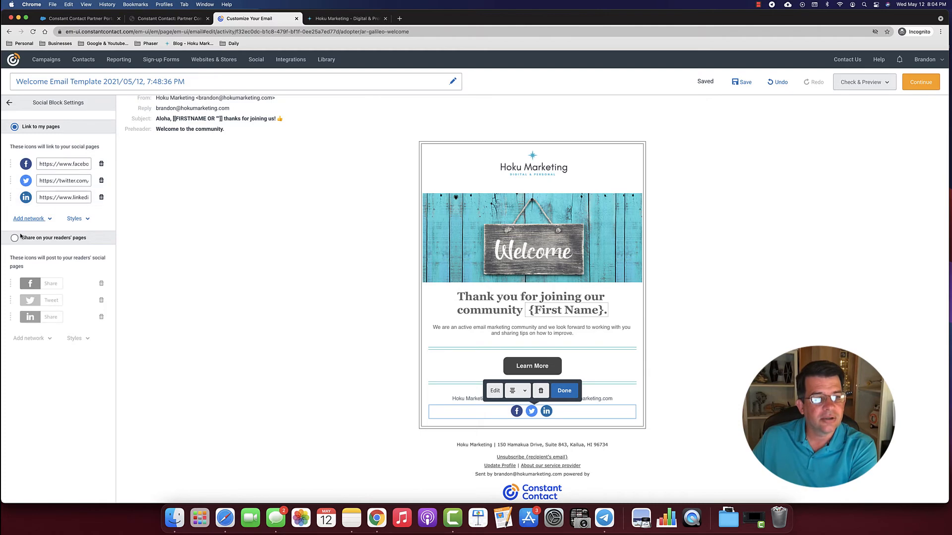
click(28, 218)
click(29, 240)
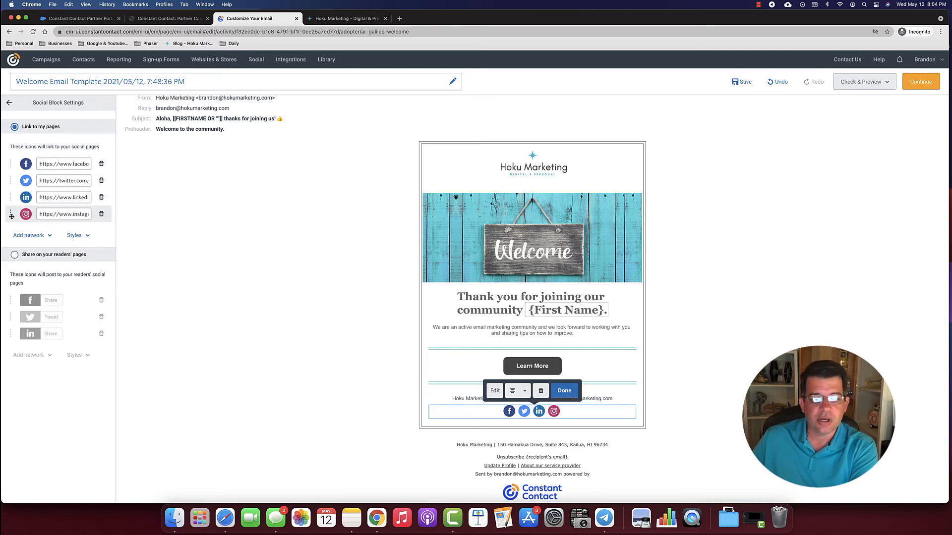
drag(12, 217, 11, 162)
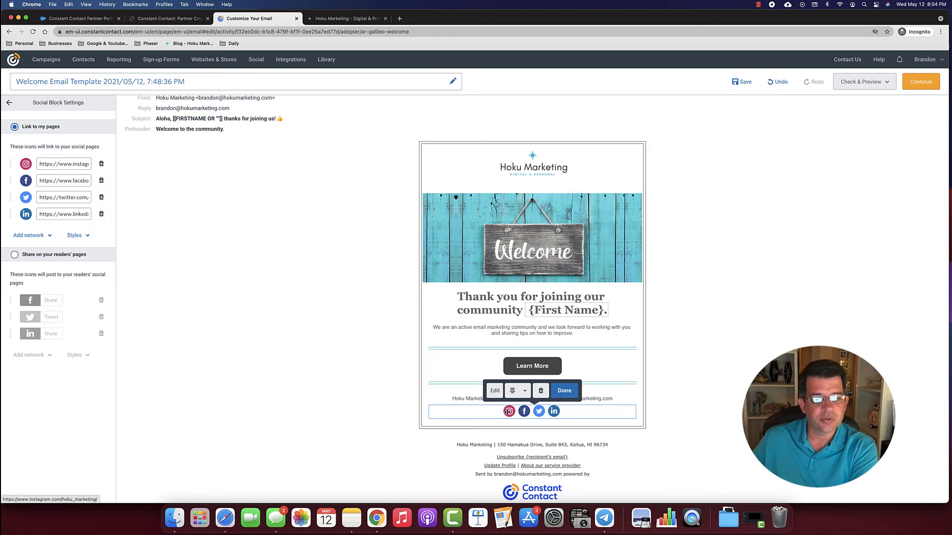
click(86, 237)
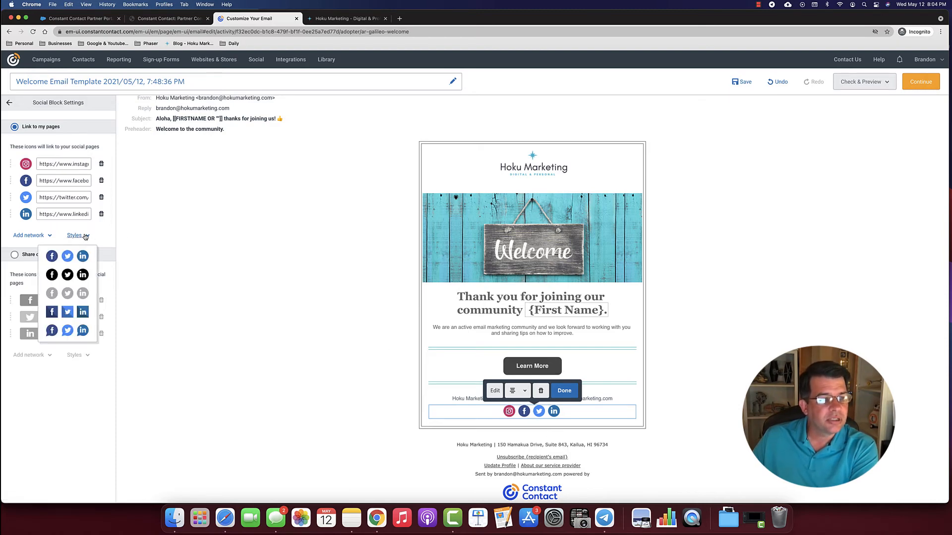
click(50, 279)
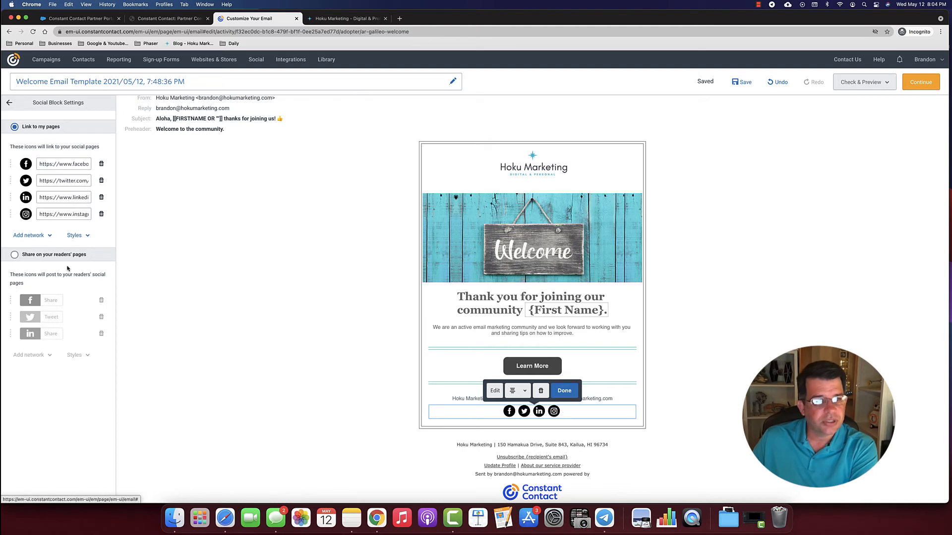
drag(11, 214, 11, 164)
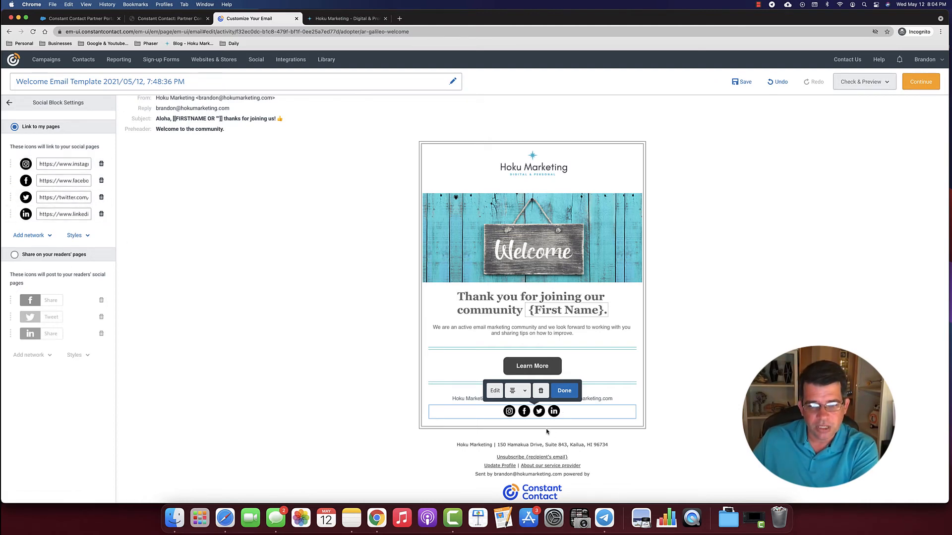
click(88, 237)
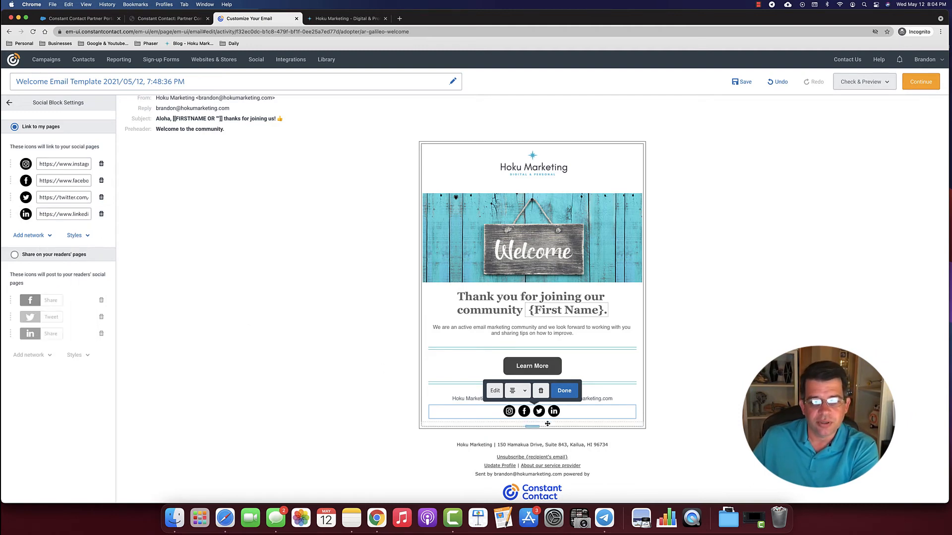
- Finish editing the social block and scroll the email back to the top
click(567, 395)
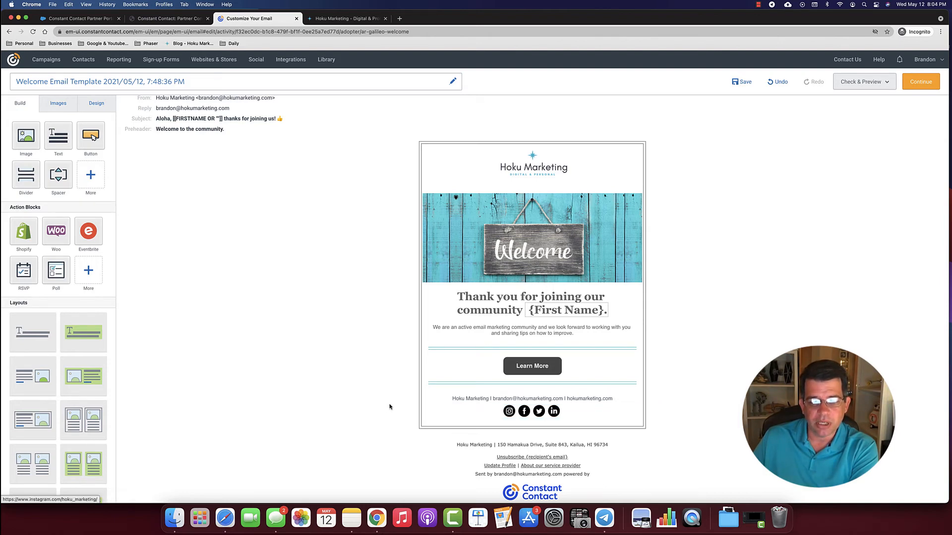
scroll(380, 403, down, 1)
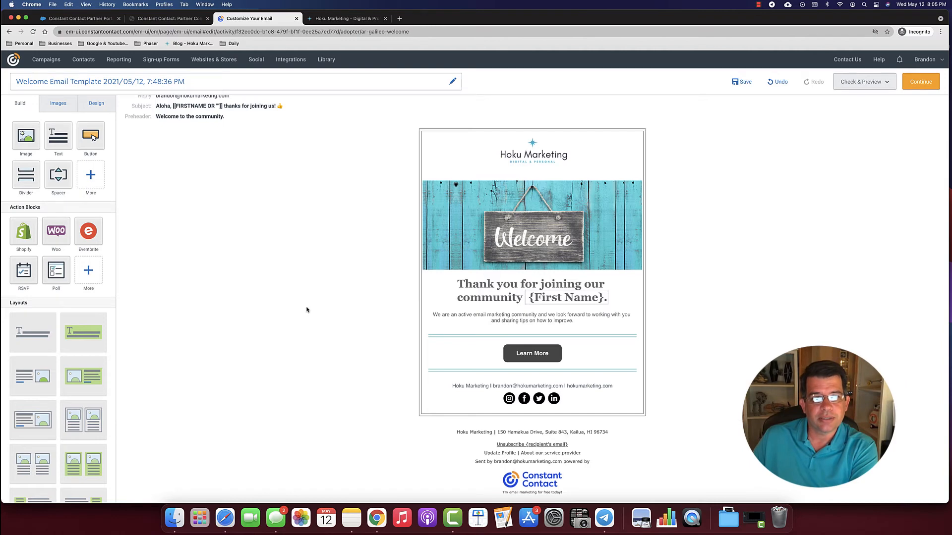
scroll(270, 293, up, 1)
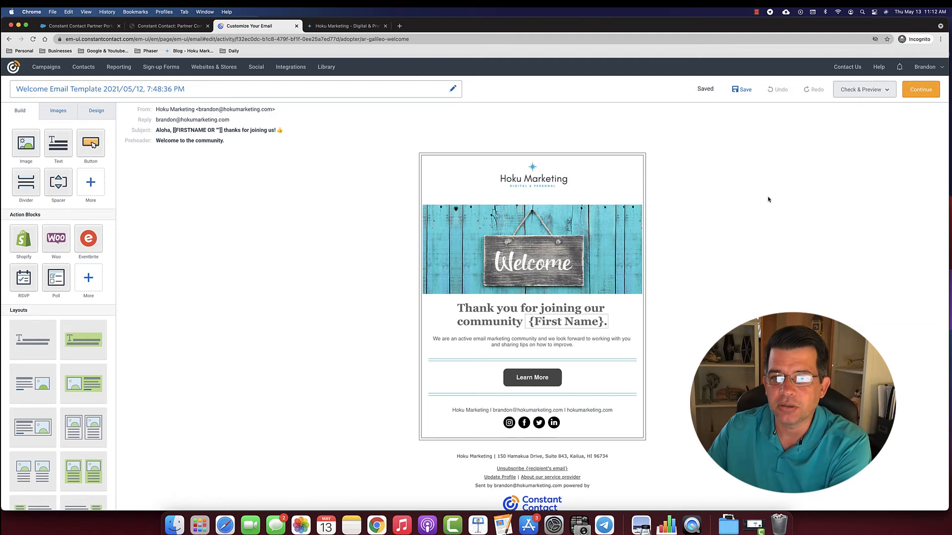
- Open the welcome email's desktop preview from the Check & Preview menu
click(859, 91)
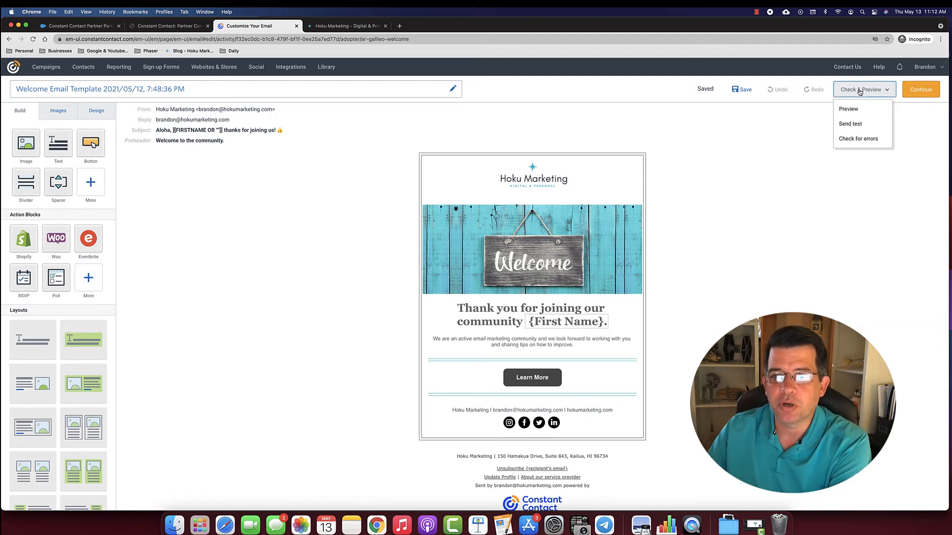
click(850, 109)
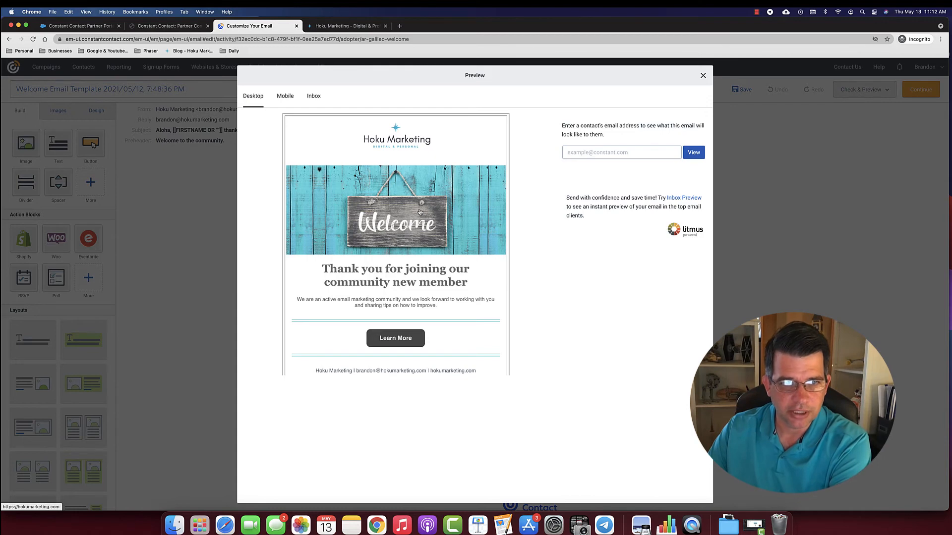
- Switch the preview to the Mobile layout and scroll through the phone view
click(282, 99)
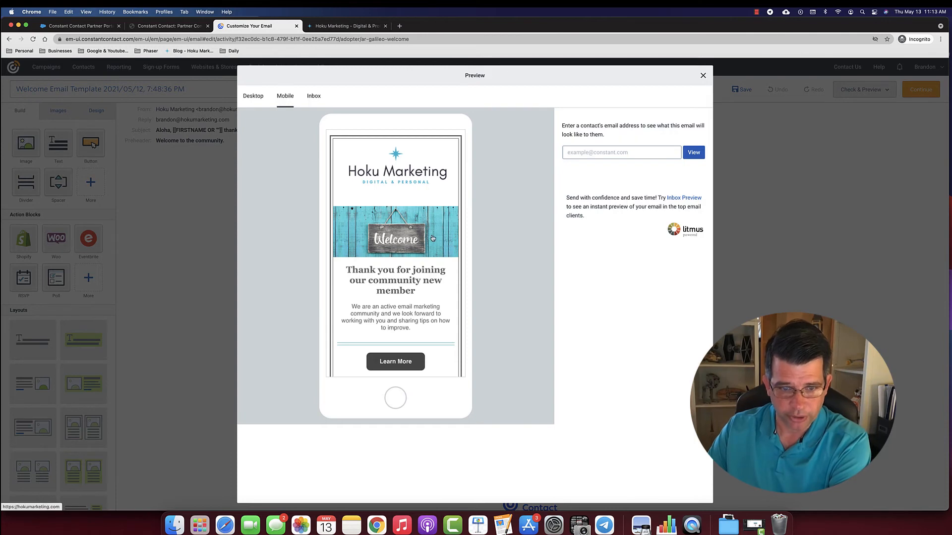
scroll(434, 241, down, 3)
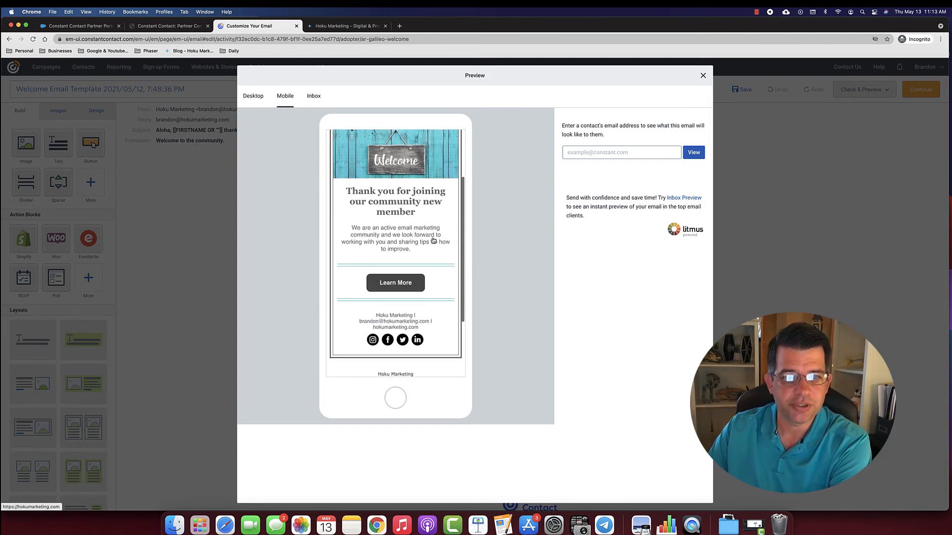
scroll(434, 240, up, 2)
scroll(433, 241, up, 2)
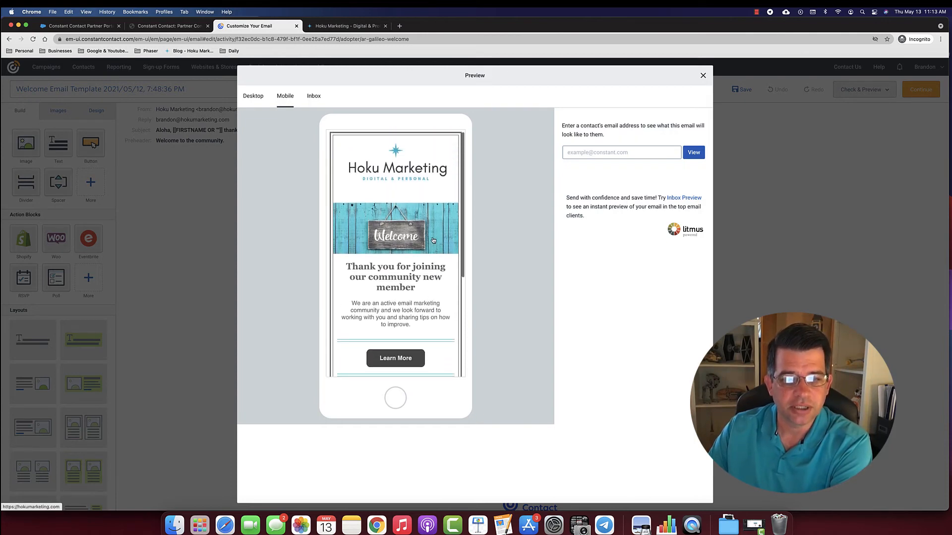
scroll(426, 268, up, 1)
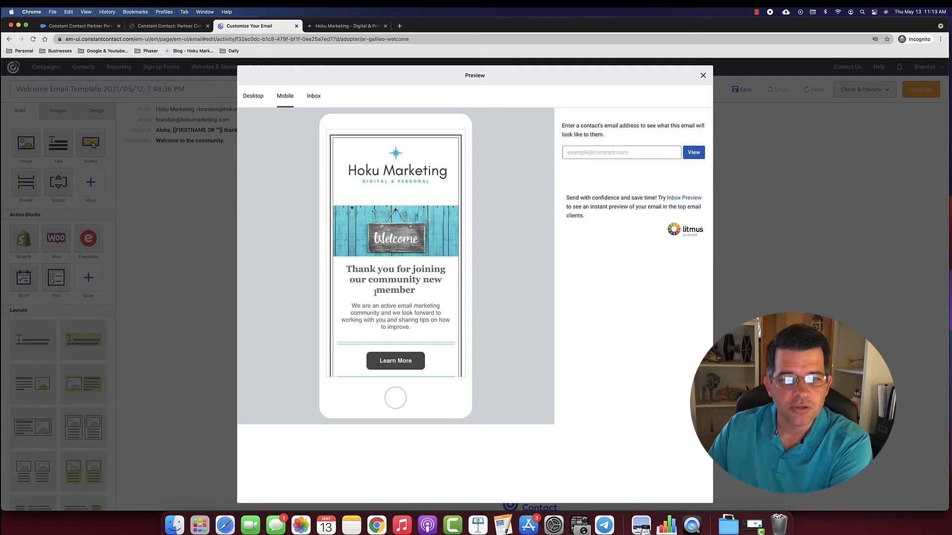
scroll(643, 166, down, 1)
- Personalise the mobile preview with a contact's e-mail address, review it, then close the preview
click(610, 149)
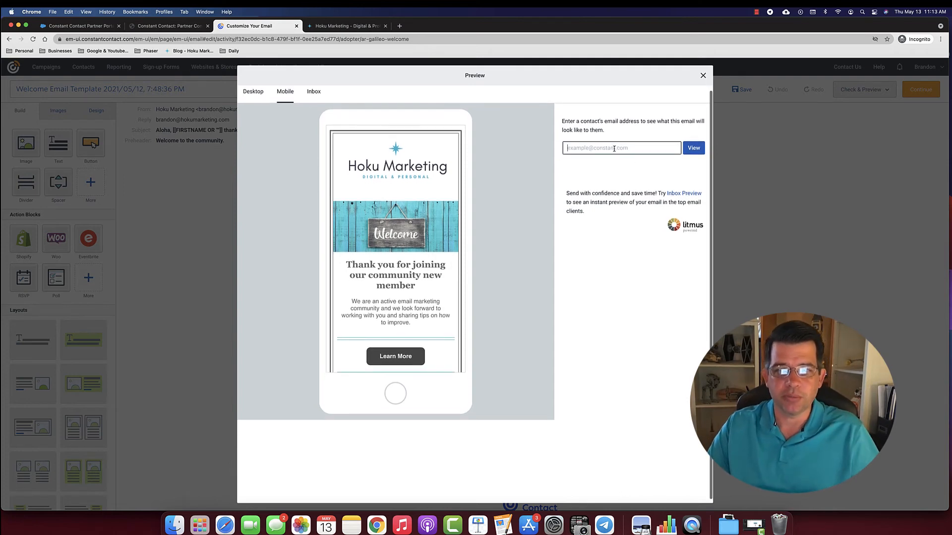
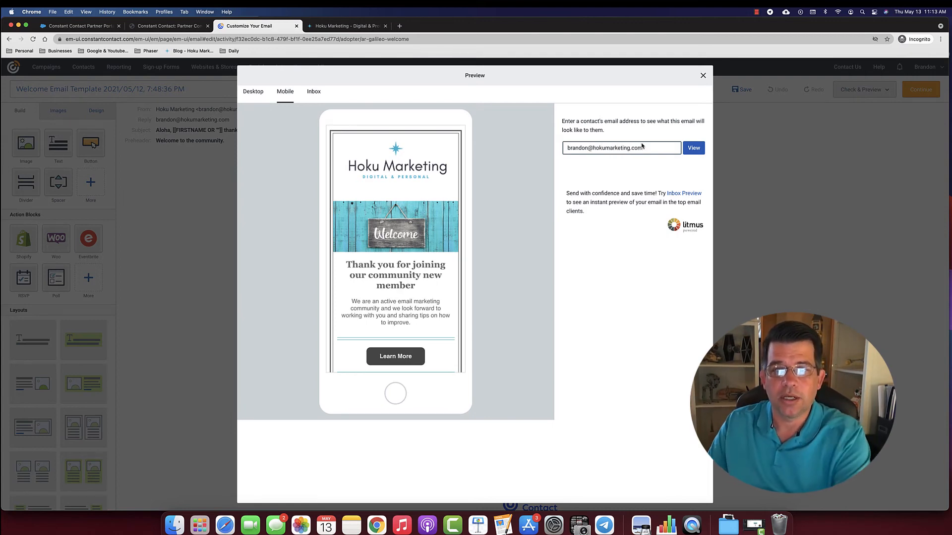
click(695, 150)
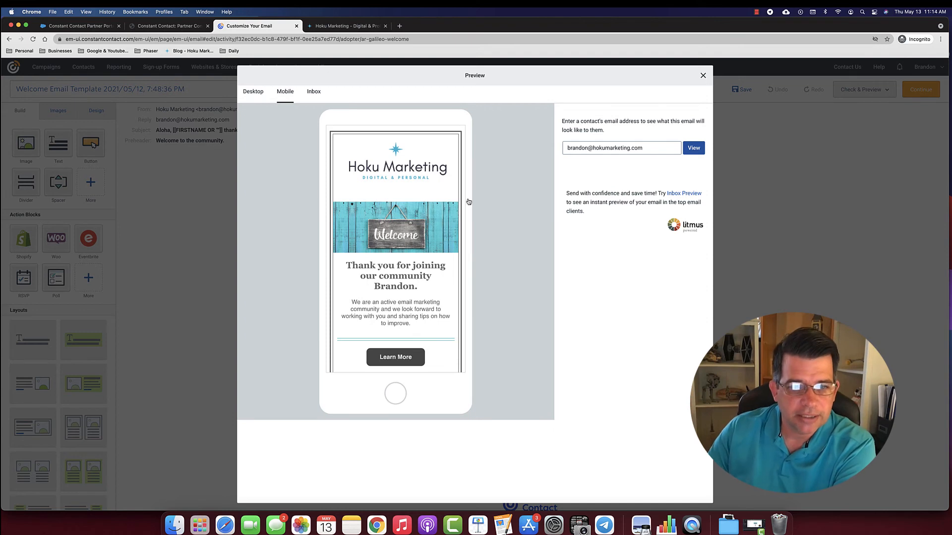
scroll(405, 271, down, 5)
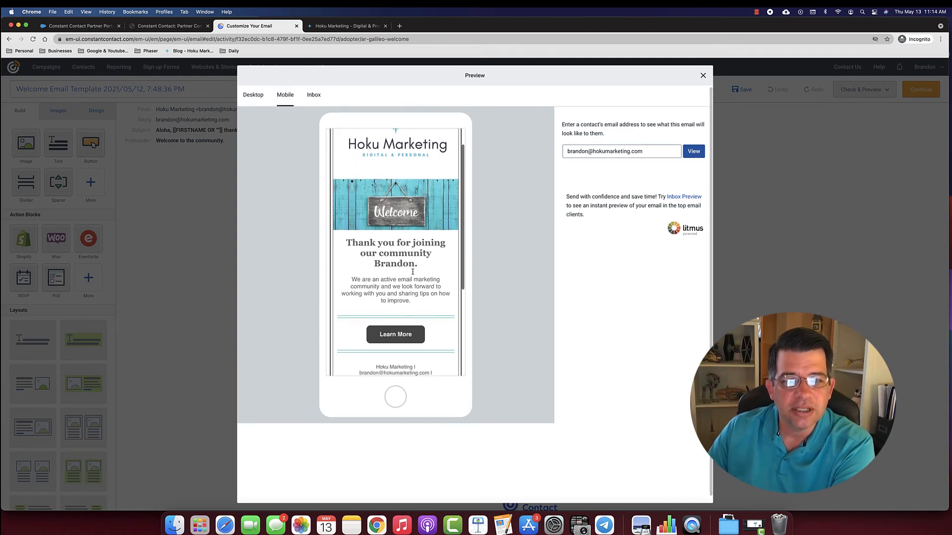
scroll(413, 273, up, 5)
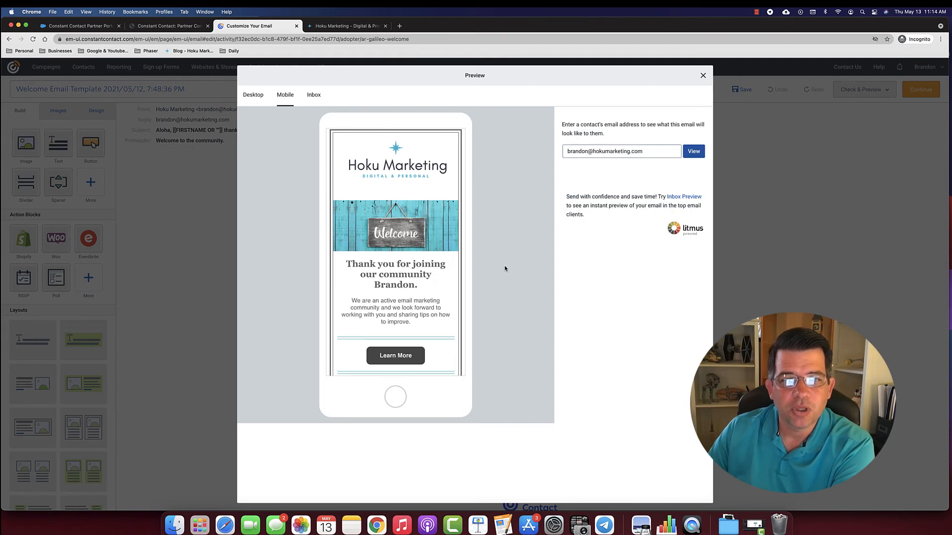
click(703, 76)
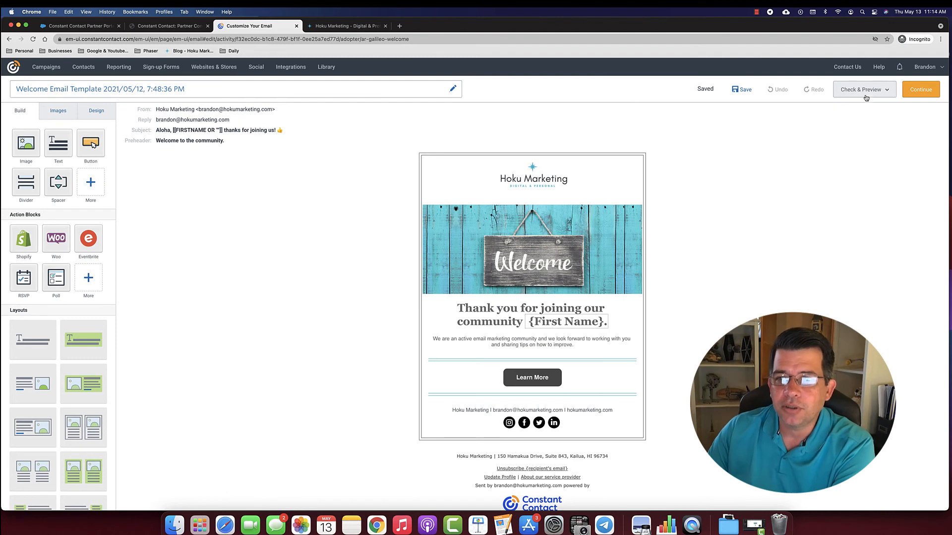
click(865, 91)
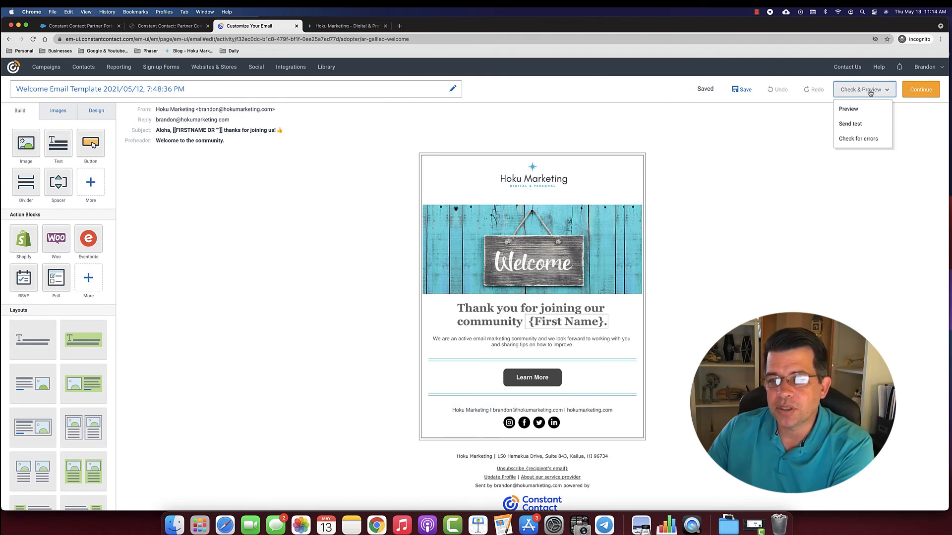
click(849, 124)
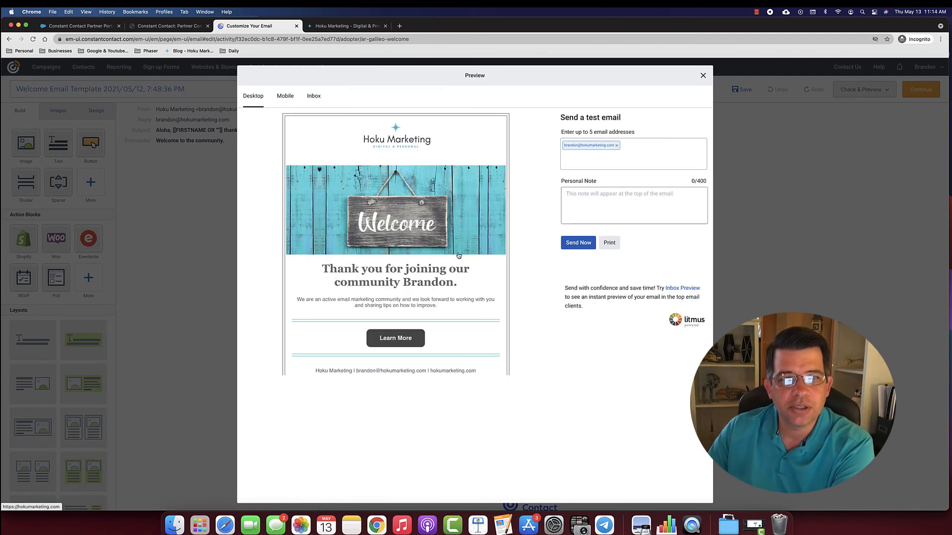
click(284, 99)
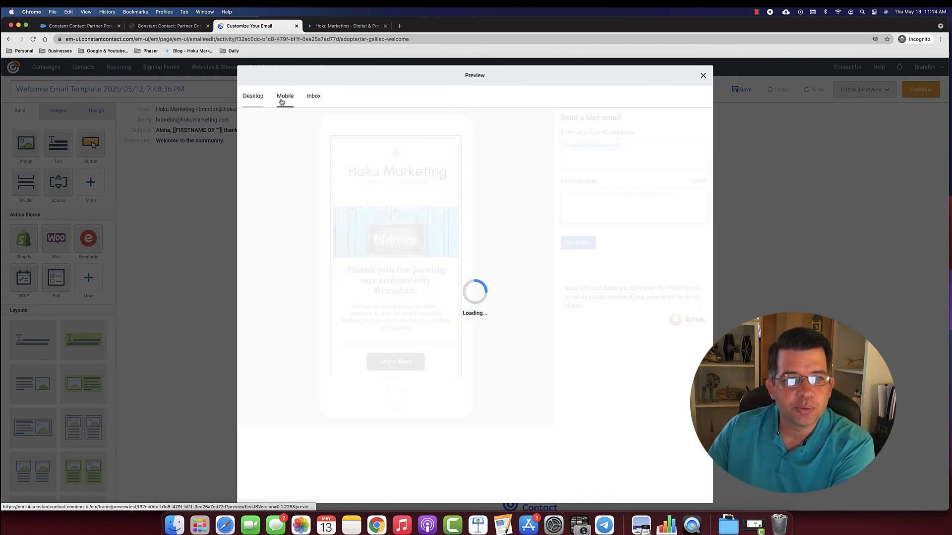
click(253, 97)
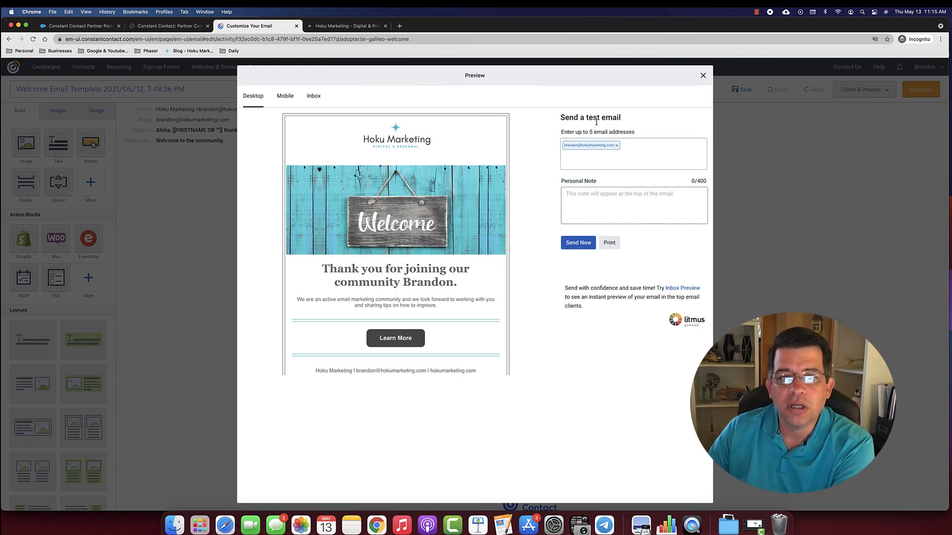
click(703, 75)
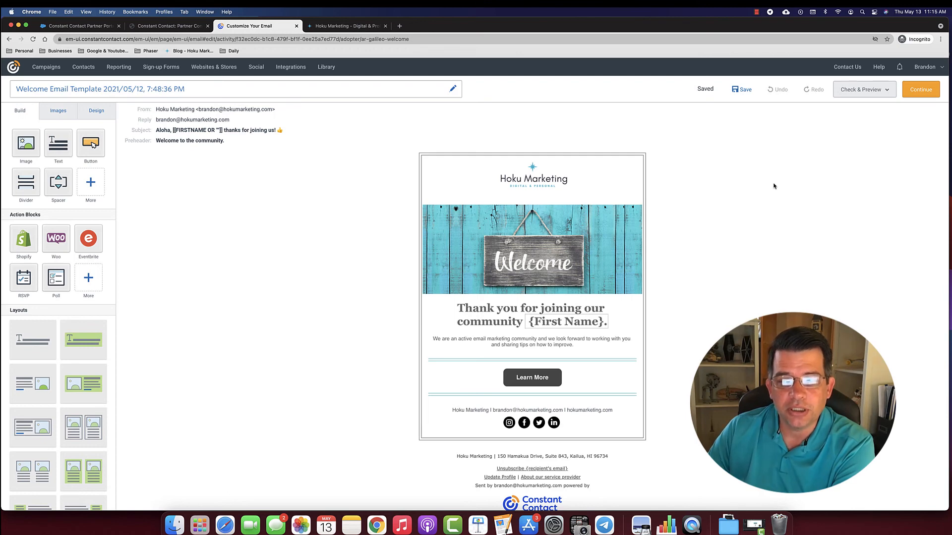
- Save the welcome email and continue to its send settings page
click(919, 83)
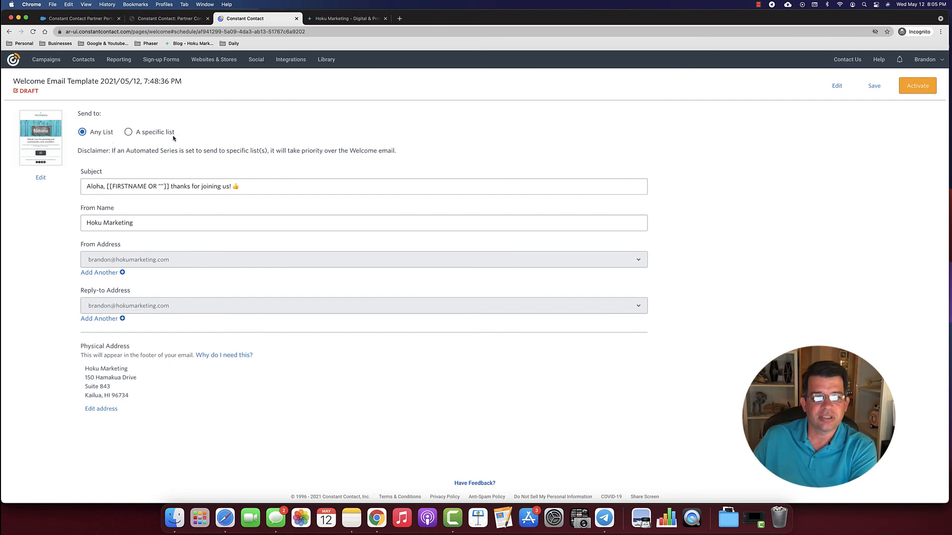
- Send to a specific list, choosing General Interest (1143 contacts) as recipients
click(128, 132)
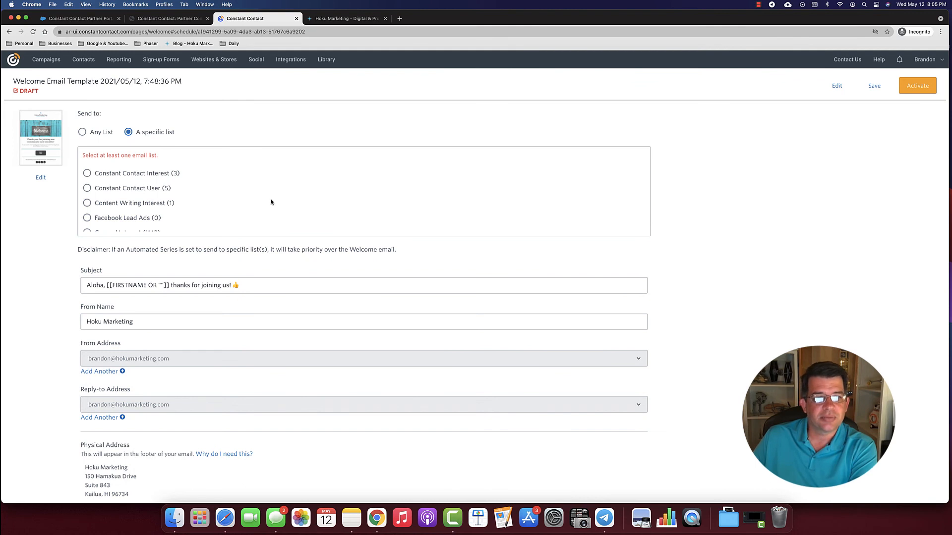
scroll(270, 200, down, 3)
scroll(270, 200, down, 6)
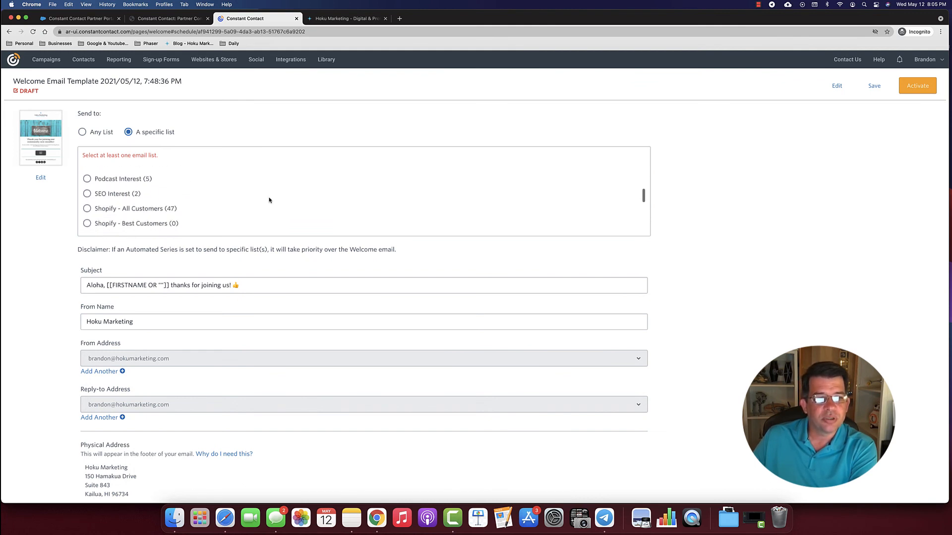
scroll(140, 202, up, 4)
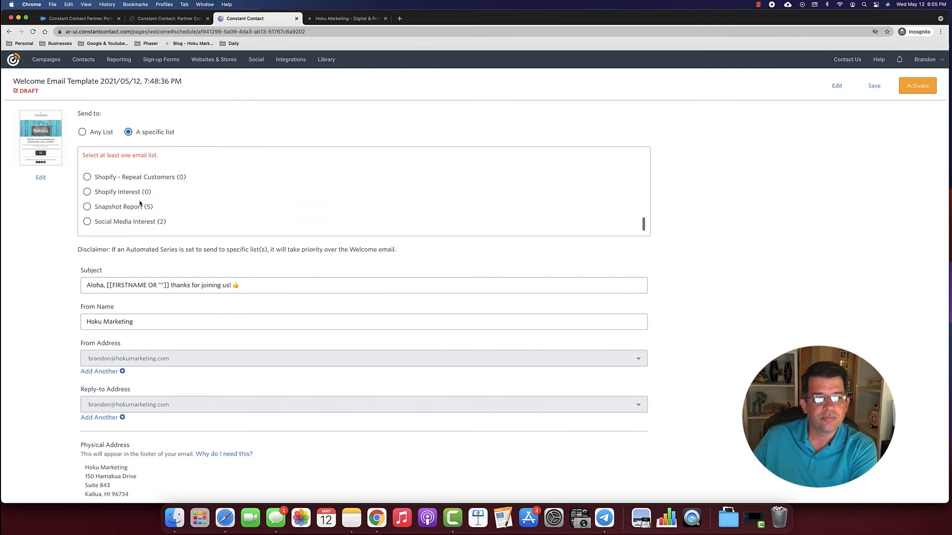
scroll(140, 202, down, 4)
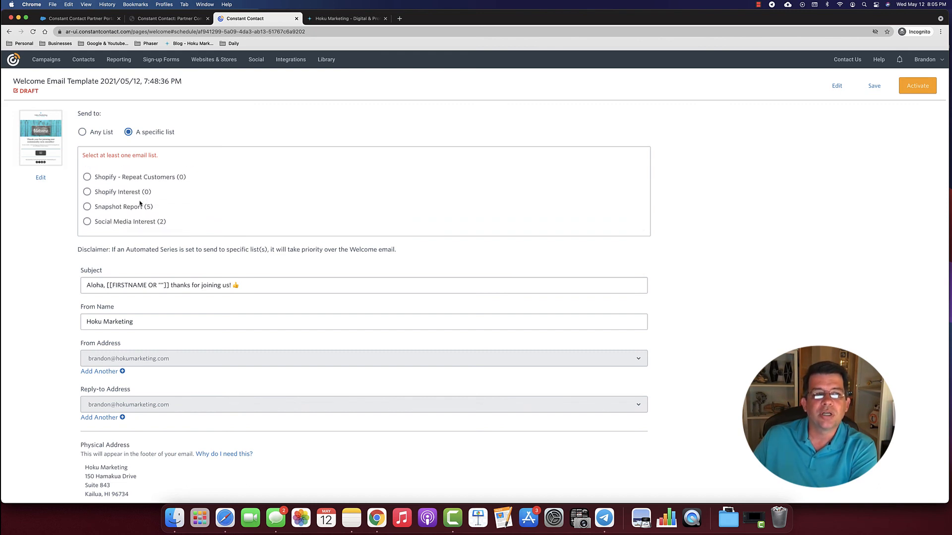
scroll(157, 195, up, 3)
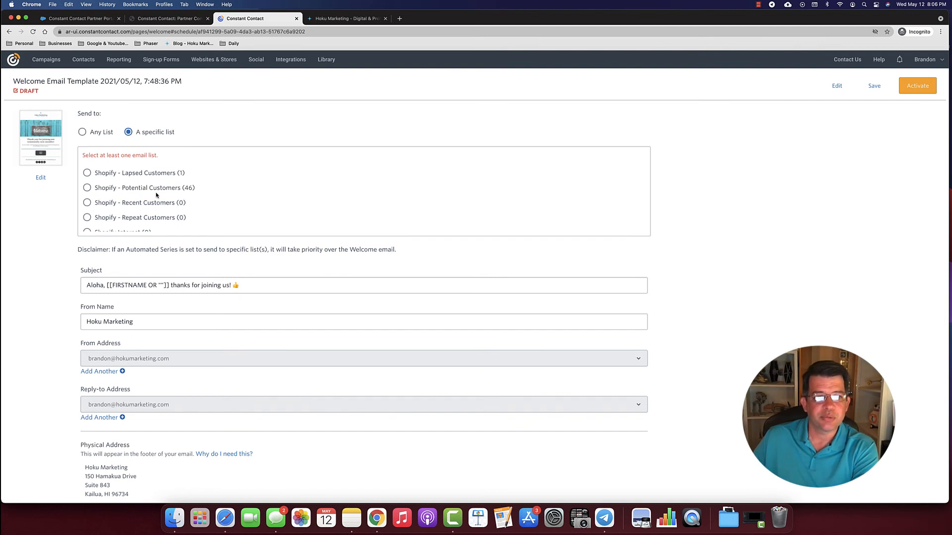
scroll(163, 195, down, 3)
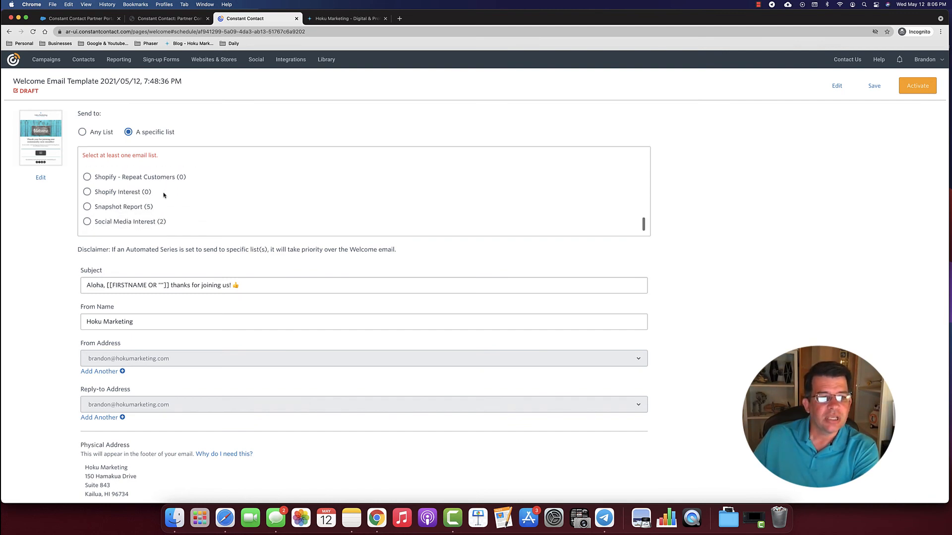
scroll(164, 194, up, 8)
scroll(143, 193, up, 4)
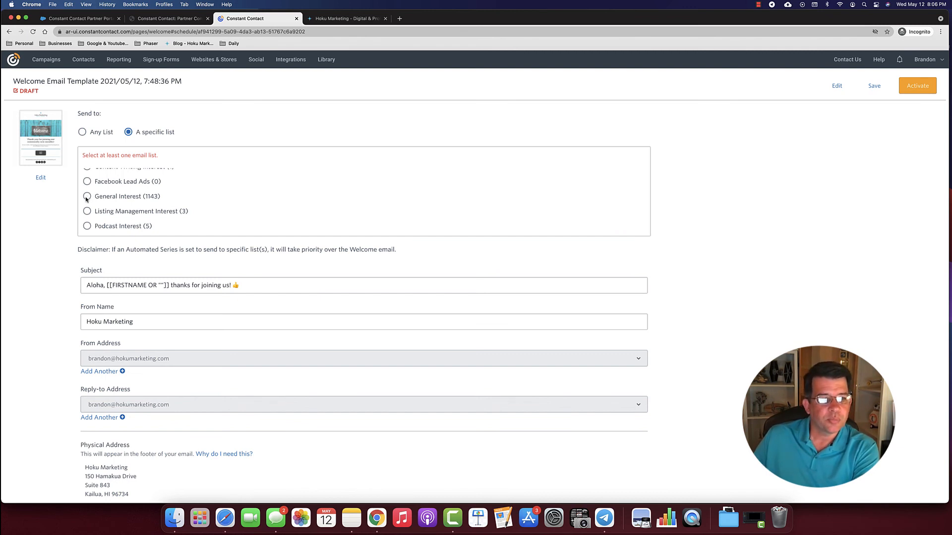
click(88, 197)
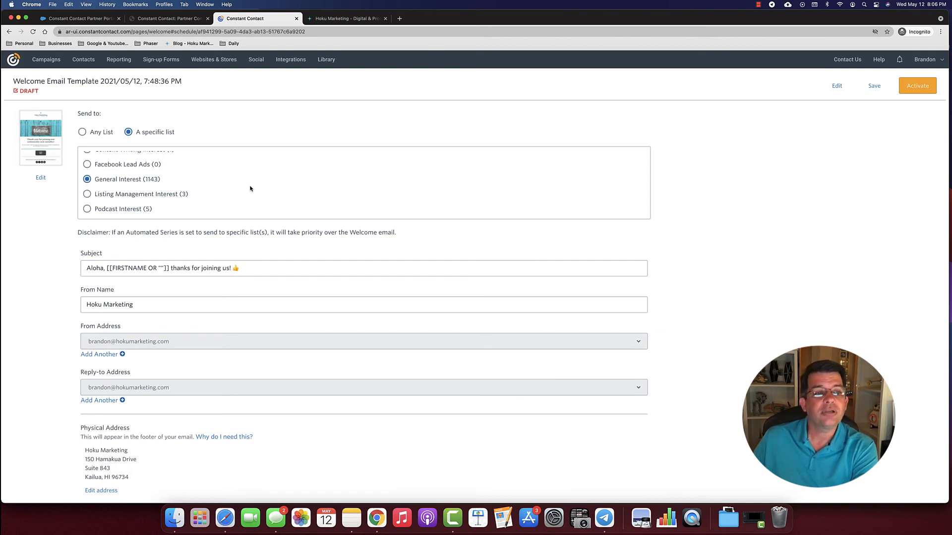
- Review the subject, sender and address details, then activate the welcome email
scroll(208, 194, up, 2)
scroll(223, 185, down, 2)
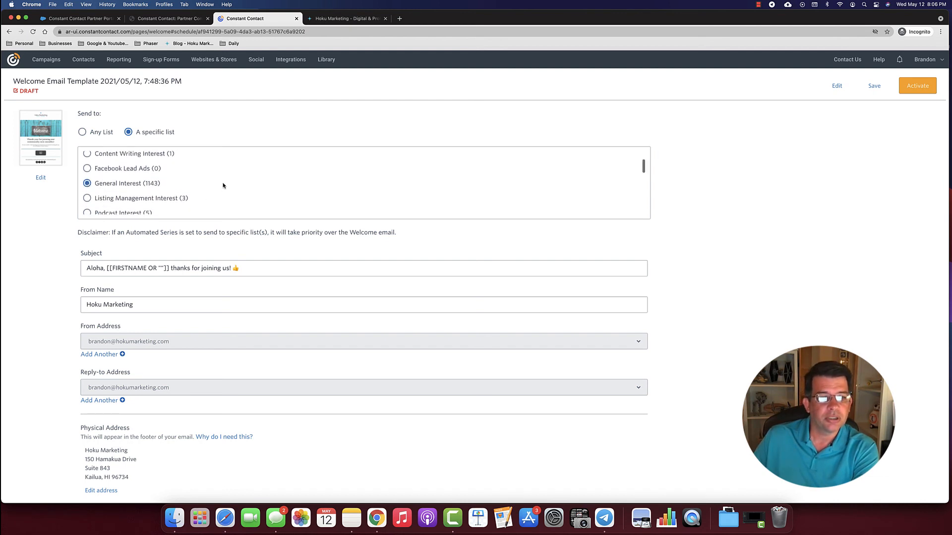
scroll(223, 185, up, 1)
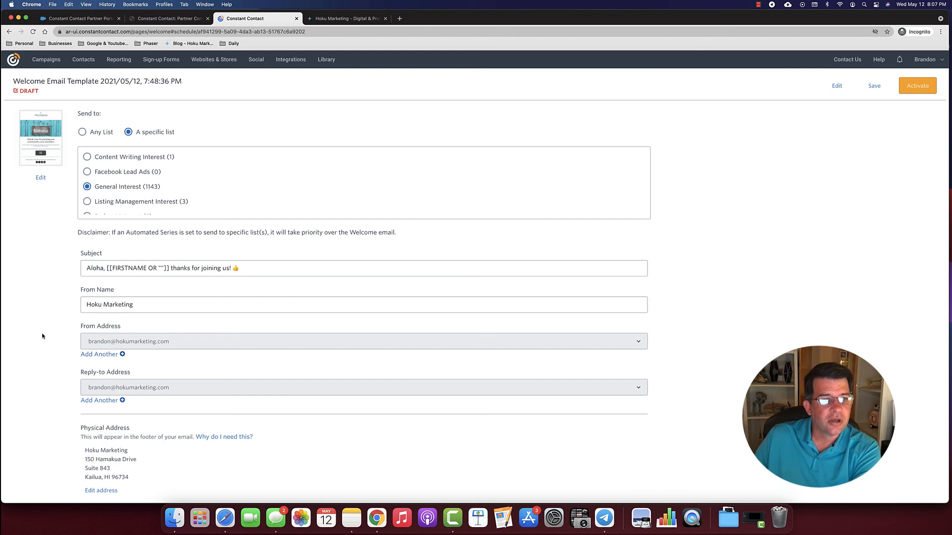
scroll(44, 336, down, 2)
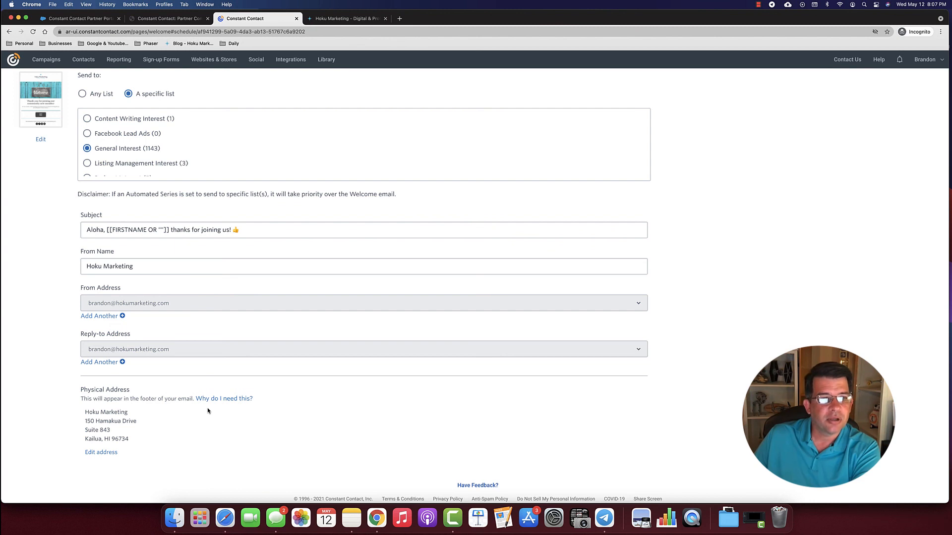
scroll(208, 410, up, 2)
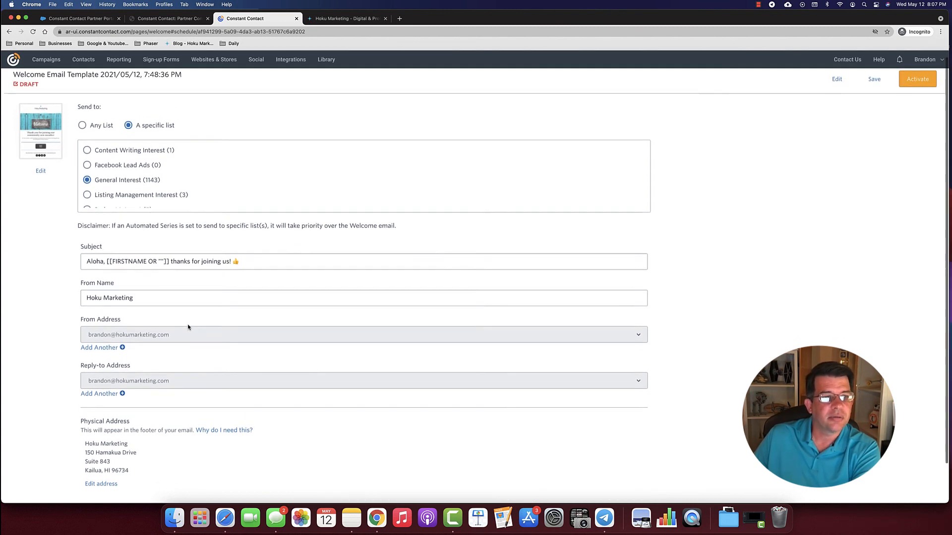
scroll(552, 223, down, 1)
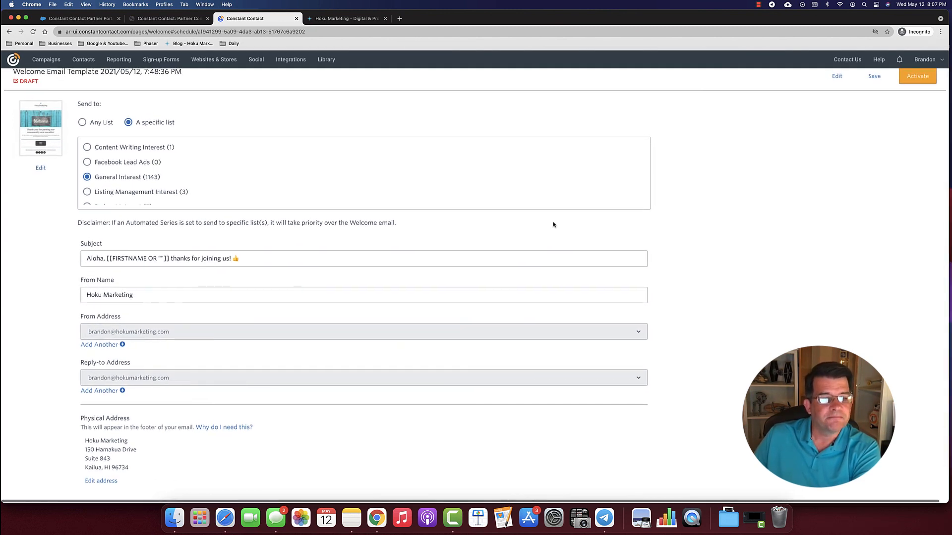
scroll(553, 224, up, 1)
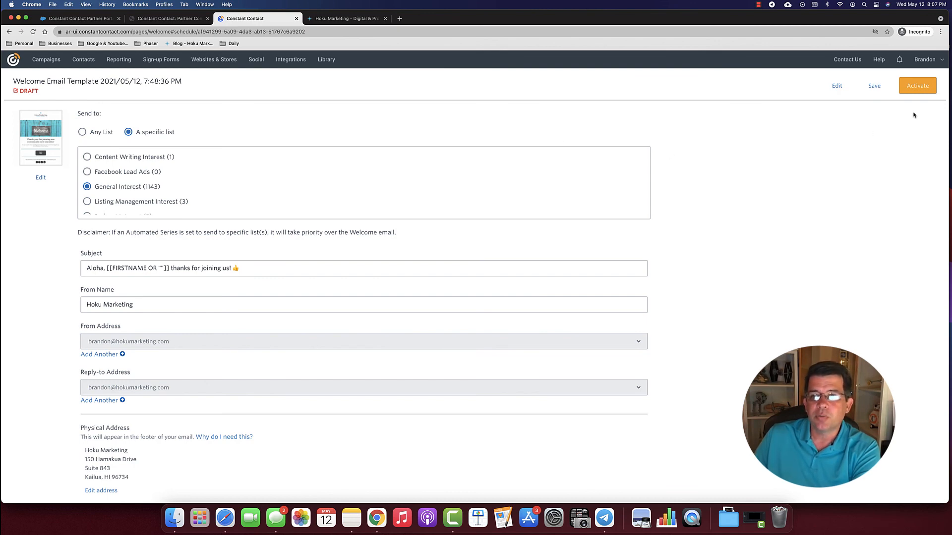
click(917, 89)
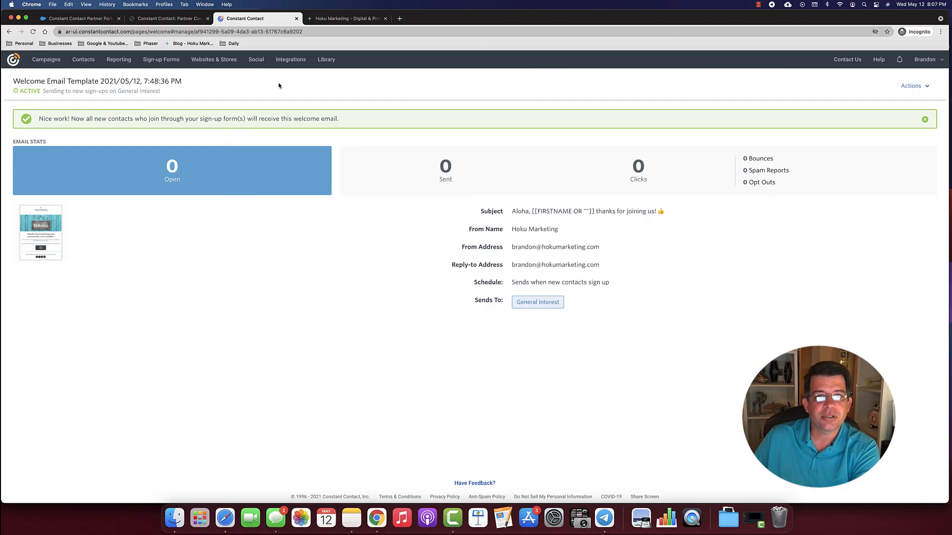
- Switch to the Hoku Marketing website tab to view its sign-up pop-up
click(345, 18)
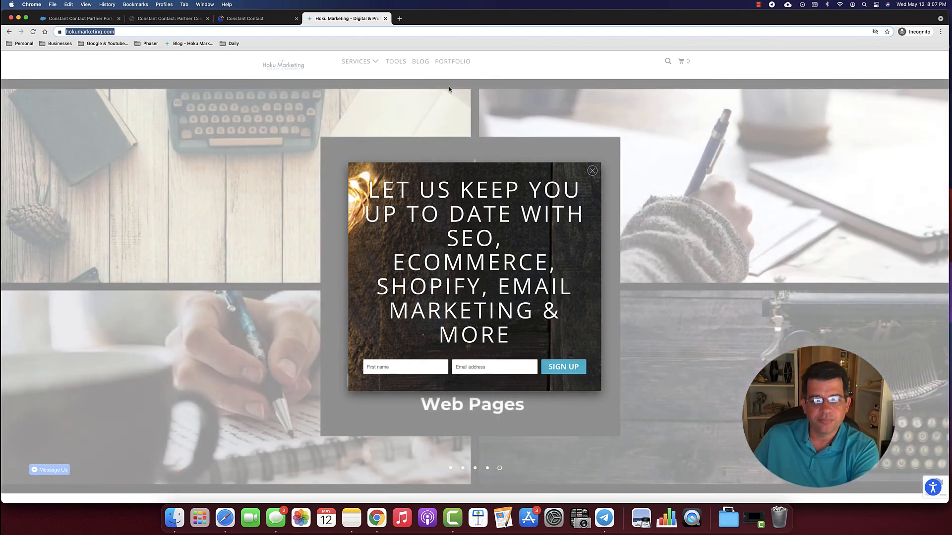
- Return to the Constant Contact tab showing the active Welcome Email Template summary
click(248, 20)
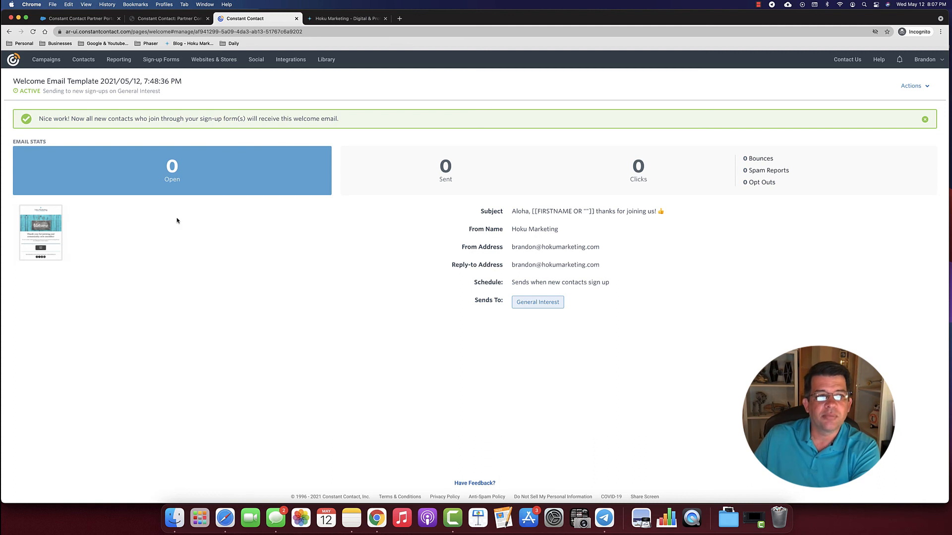